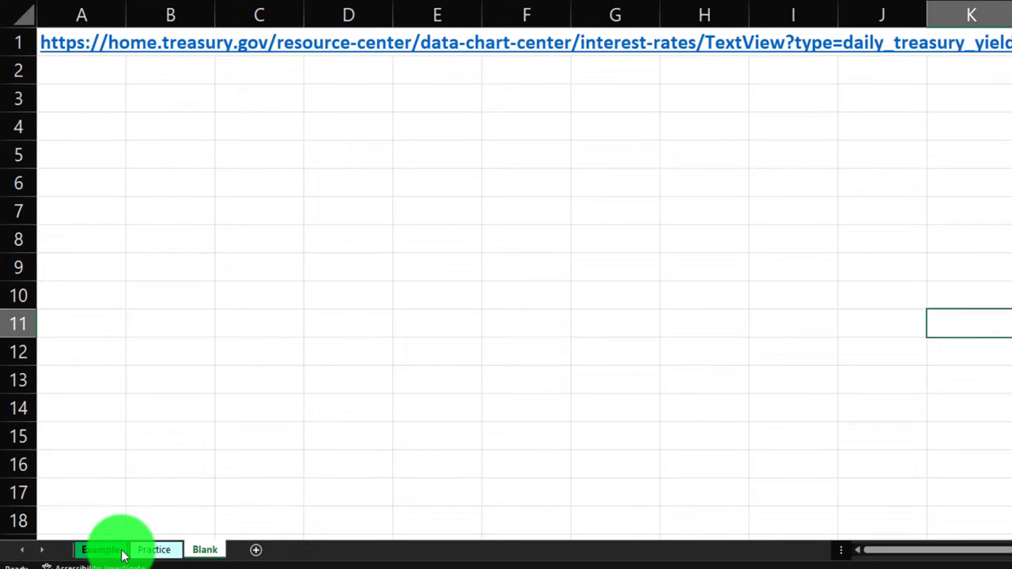
# Step: Review the Example and Practice sheets' yield curve layout and return to the Blank sheet
pyautogui.click(119, 551)
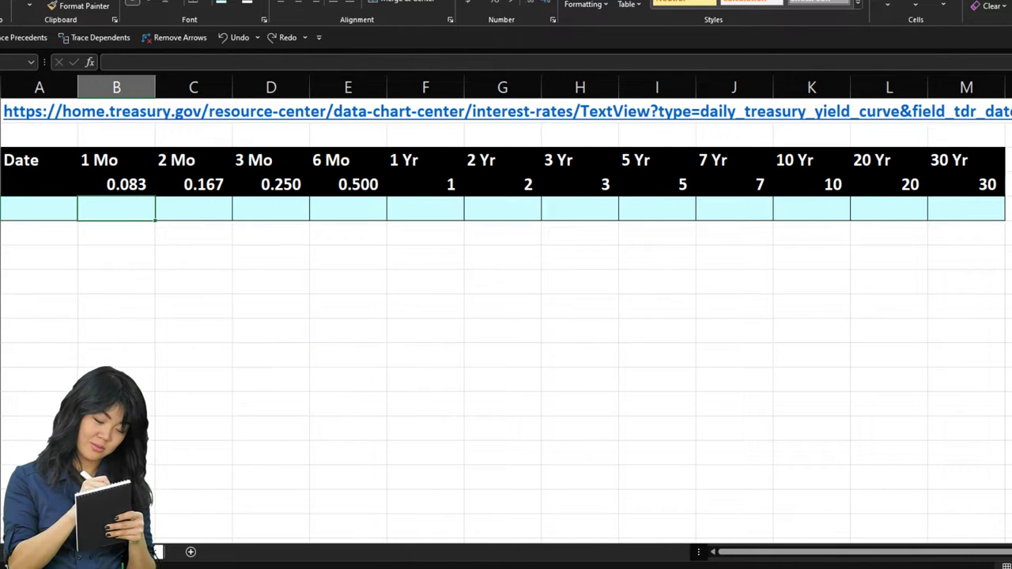
pyautogui.moveTo(106, 212); pyautogui.dragTo(934, 212)
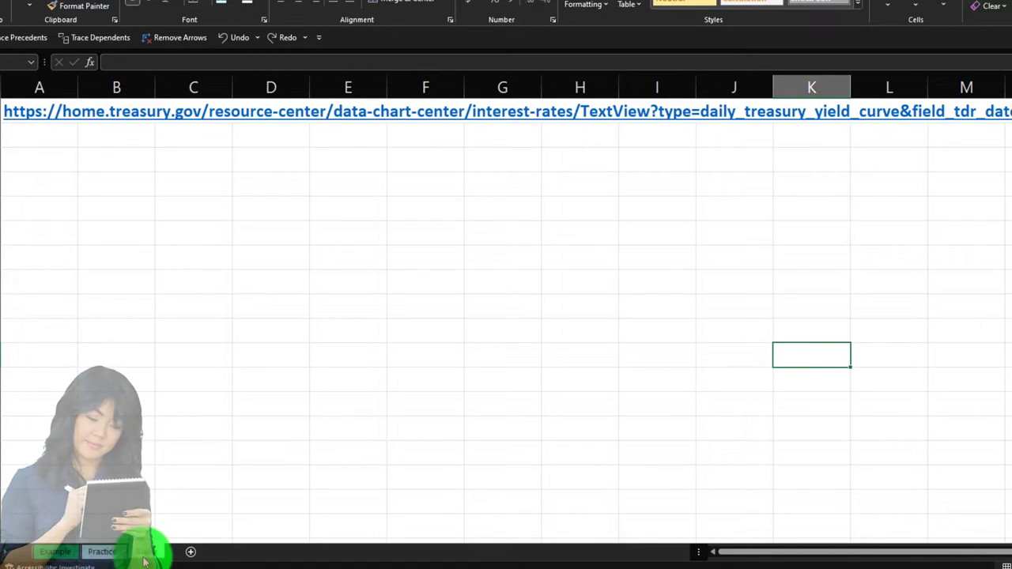
pyautogui.click(145, 553)
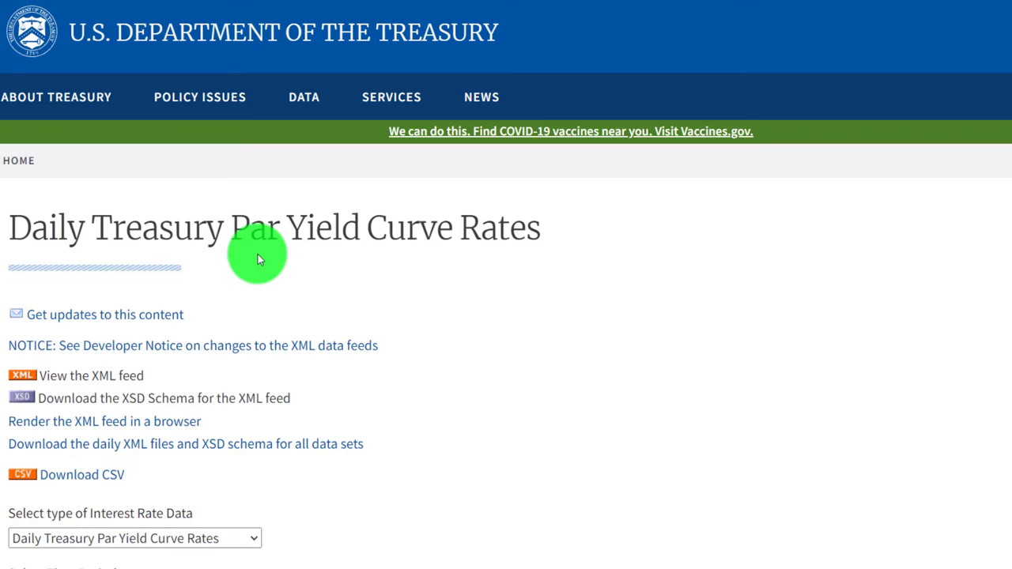
# Step: On the Treasury web page, examine the 2022 daily par yield curve rates table from its first date through its most recent row
pyautogui.scroll(-3, 257, 259)
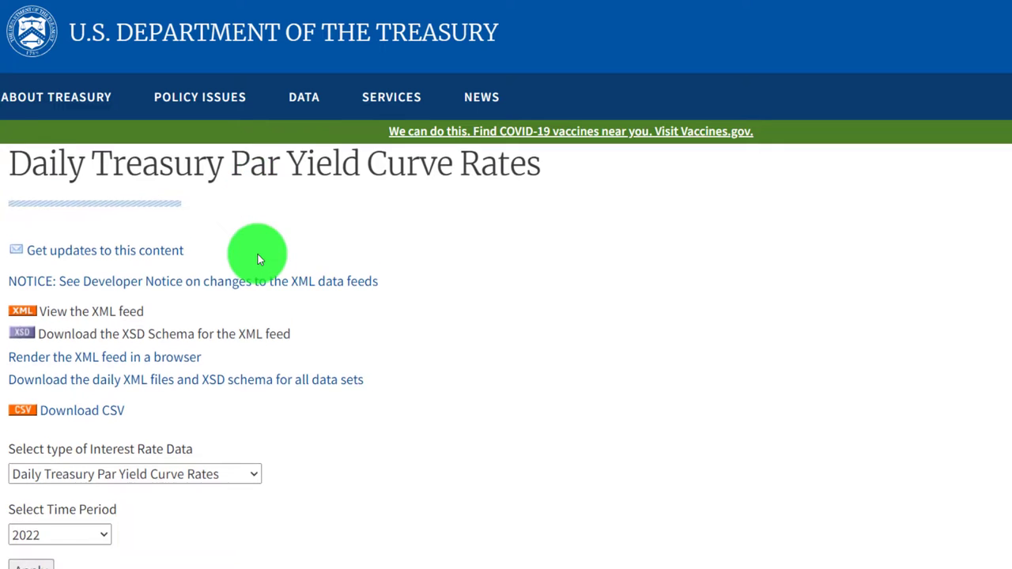
pyautogui.scroll(-1, 258, 259)
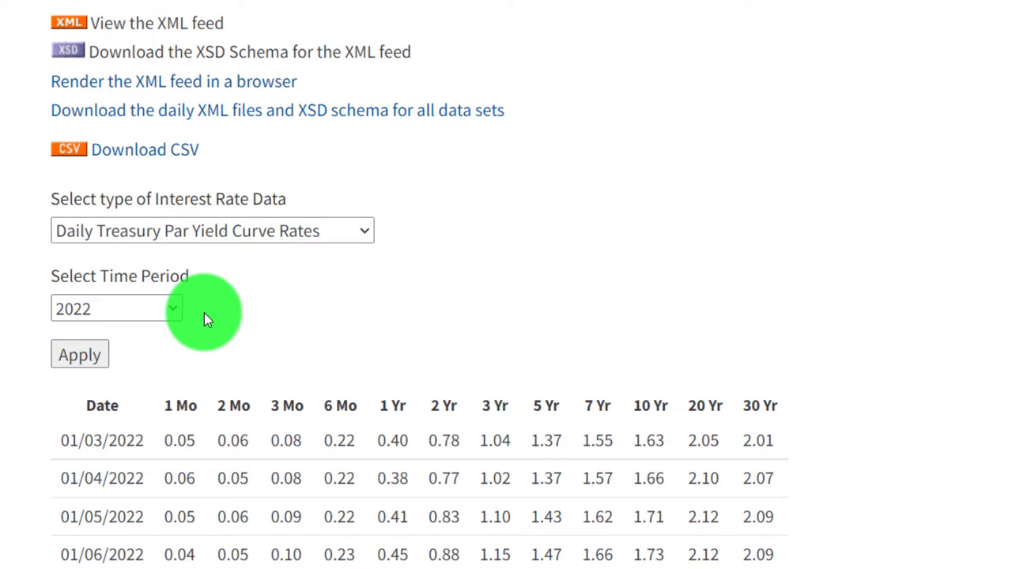
pyautogui.scroll(-3, 204, 313)
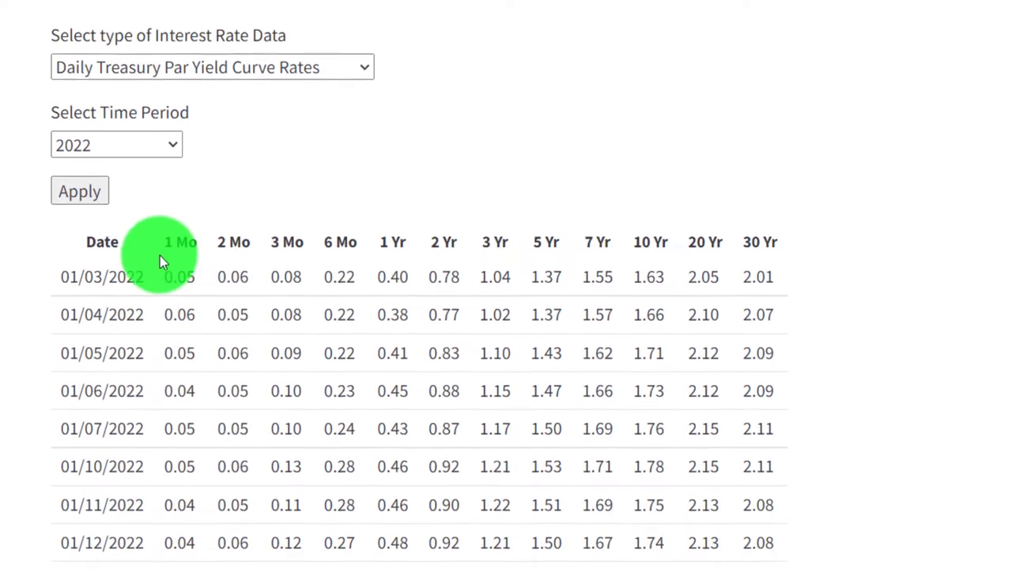
pyautogui.scroll(-2, 99, 227)
pyautogui.scroll(2, 99, 226)
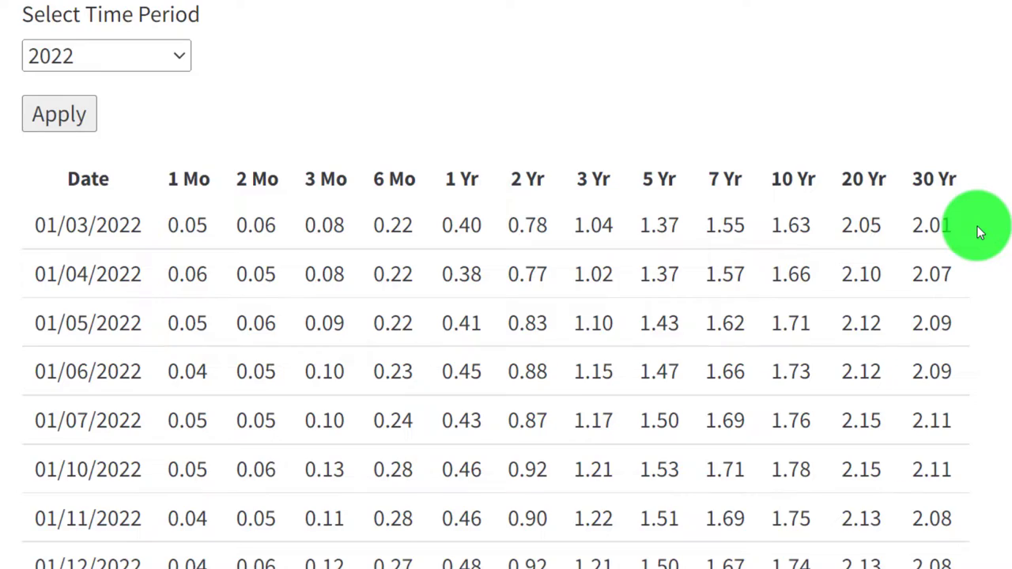
pyautogui.scroll(-10, 977, 226)
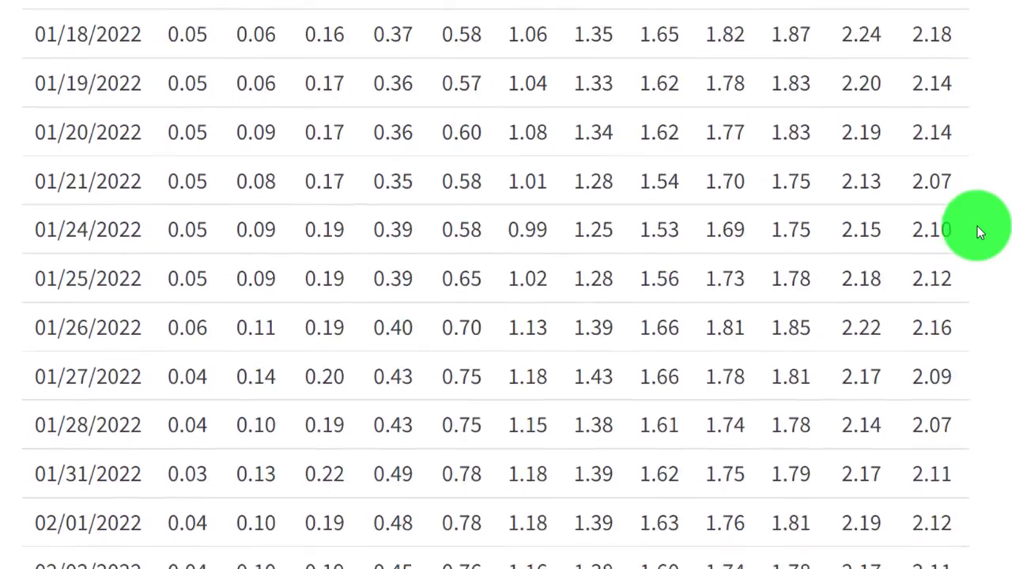
pyautogui.scroll(-20, 978, 226)
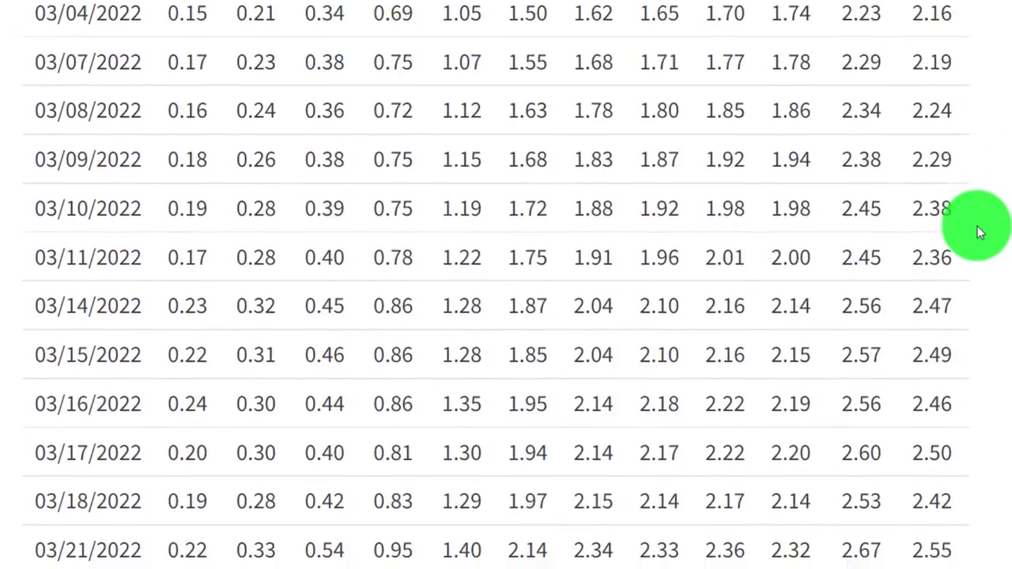
pyautogui.scroll(-20, 978, 226)
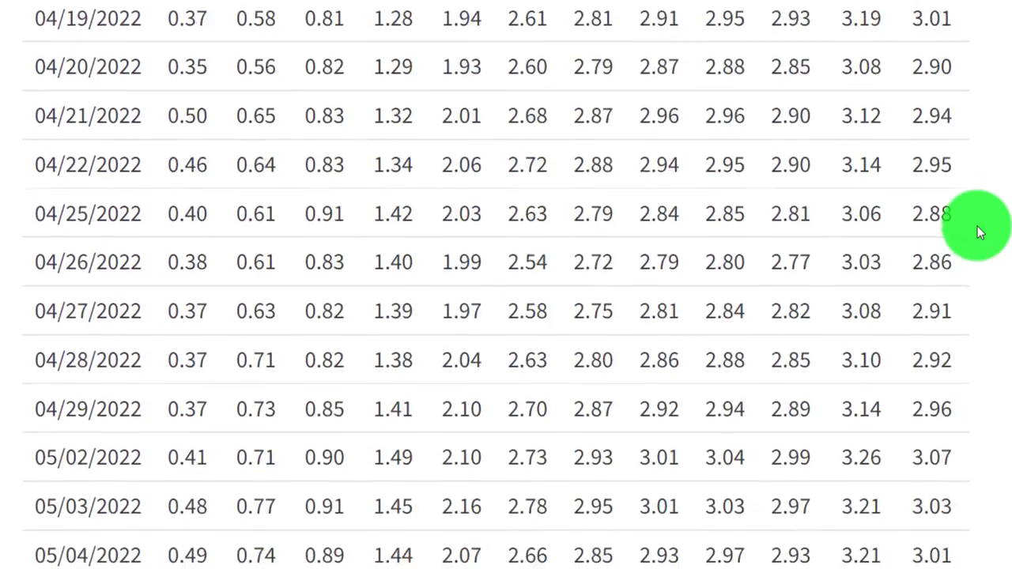
pyautogui.scroll(-20, 978, 226)
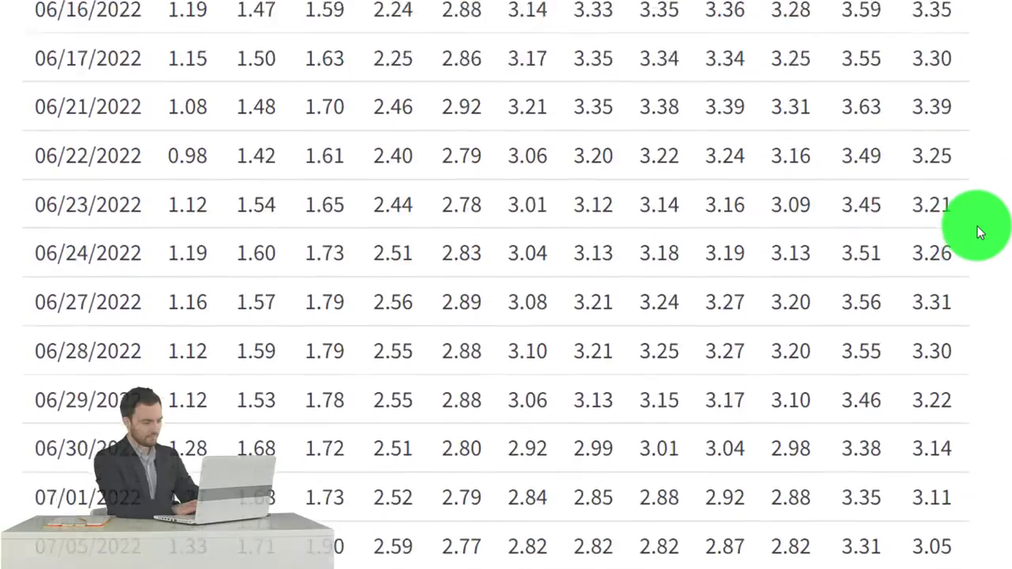
pyautogui.scroll(-5, 875, 237)
pyautogui.scroll(3, 335, 289)
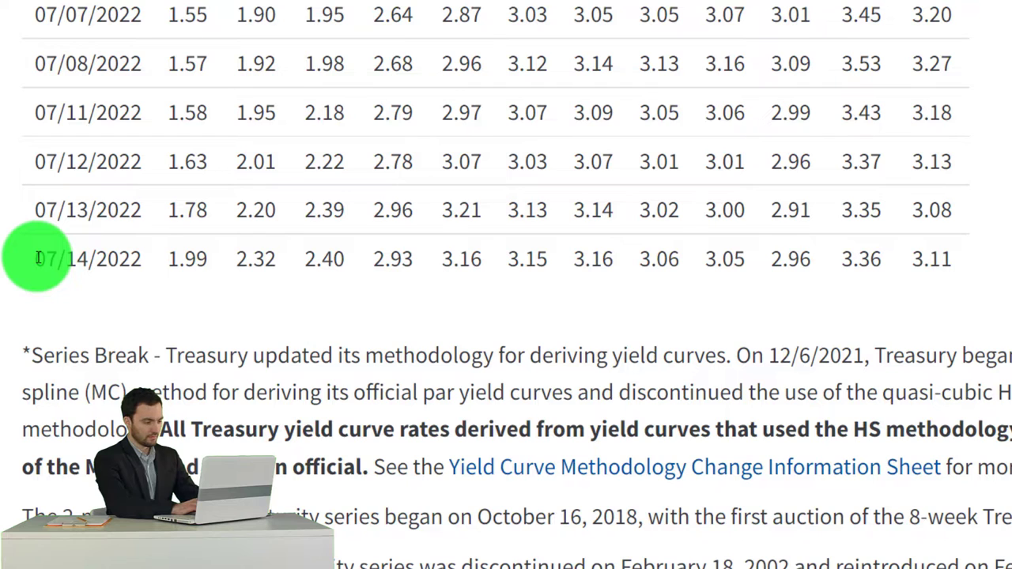
# Step: Copy the 07/14/2022 rates row and paste it into Excel's Blank sheet starting at A4, keeping source formatting
pyautogui.moveTo(37, 258); pyautogui.dragTo(961, 260)
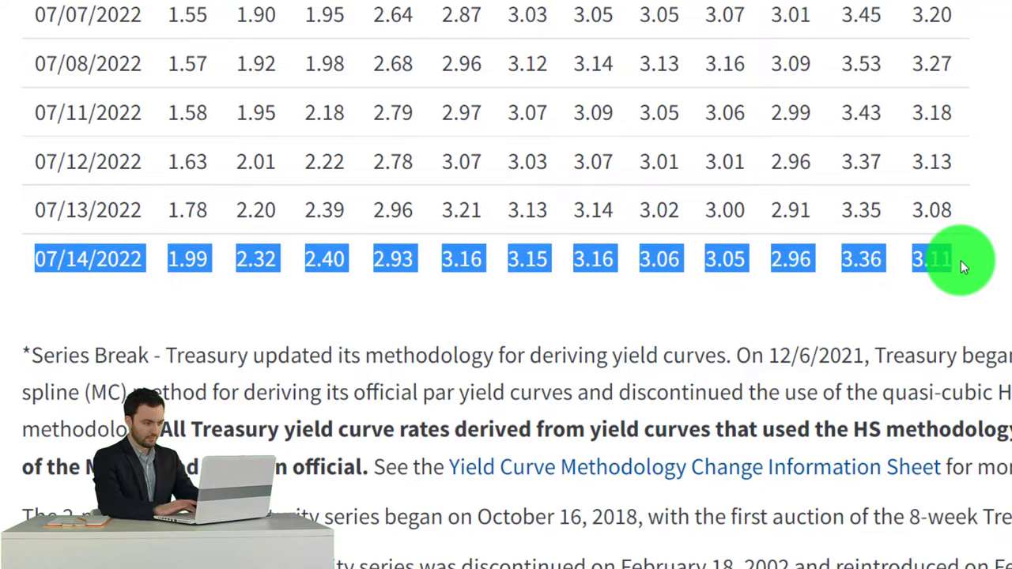
pyautogui.moveTo(961, 260); pyautogui.dragTo(954, 318)
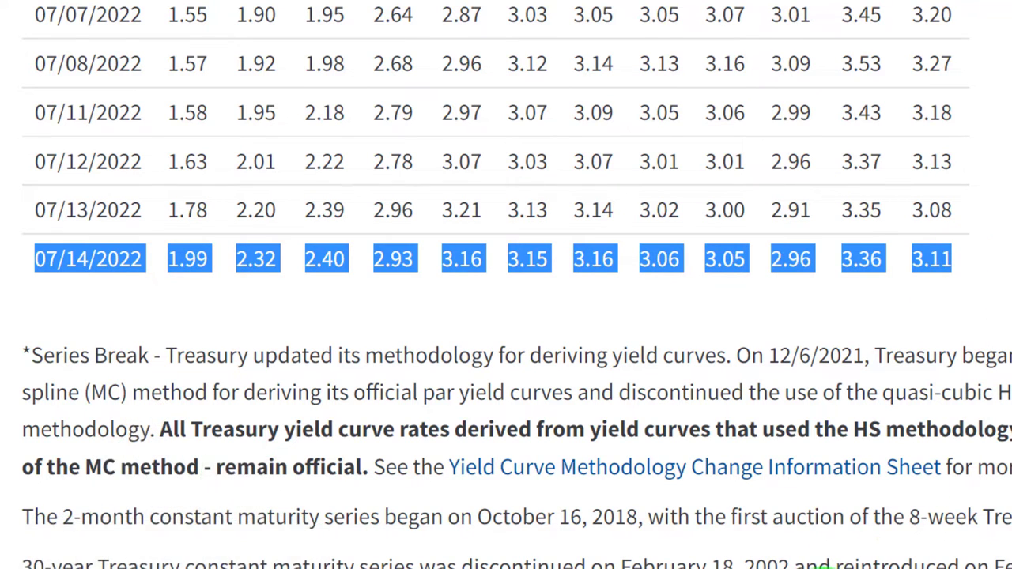
pyautogui.click(777, 521)
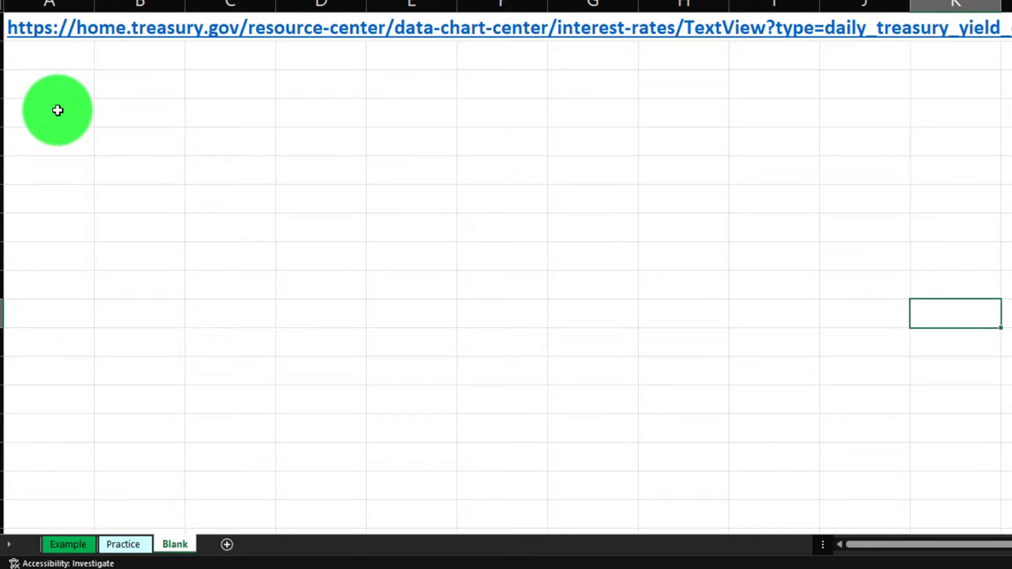
pyautogui.click(58, 111)
pyautogui.rightClick(57, 111)
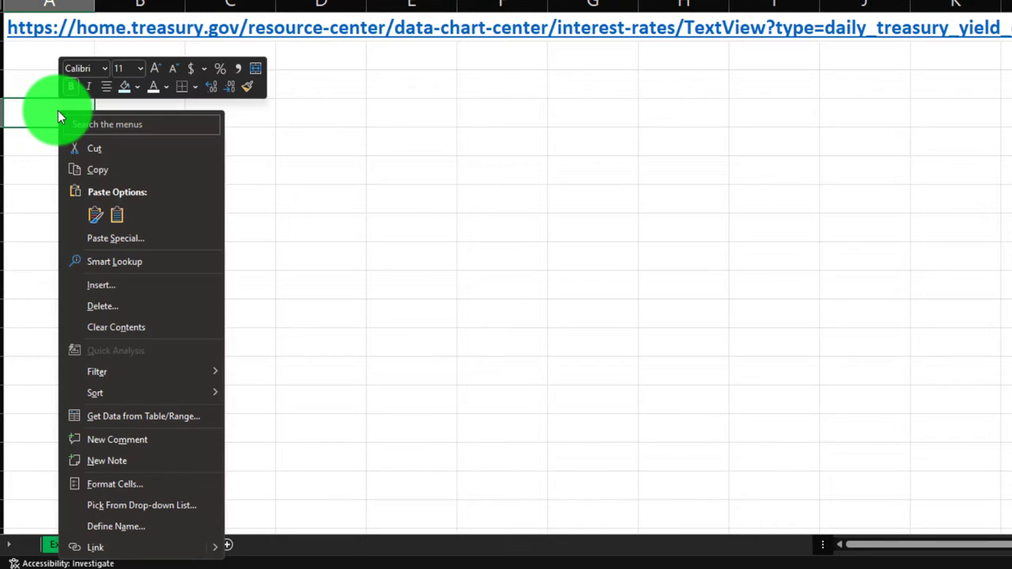
pyautogui.click(95, 215)
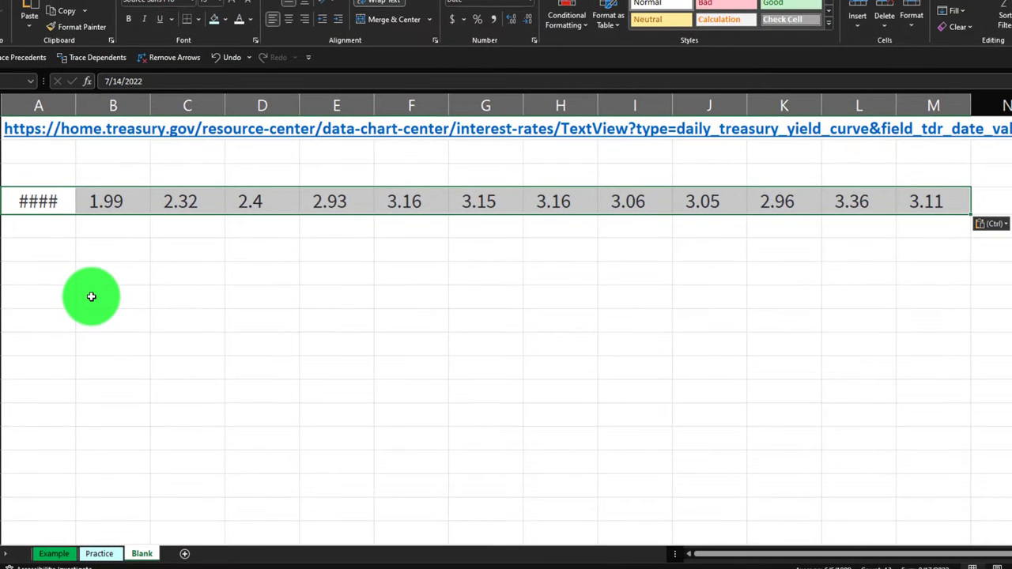
# Step: Widen column A enough to show the full date in A4
pyautogui.hotkey('ctrl', 'z')
pyautogui.click(175, 368)
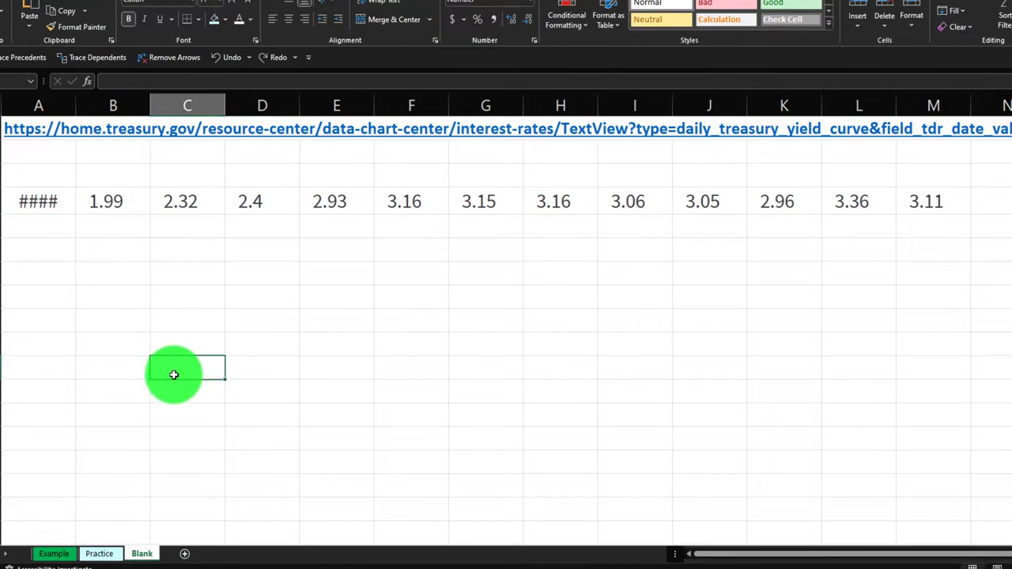
pyautogui.moveTo(79, 104); pyautogui.dragTo(108, 108)
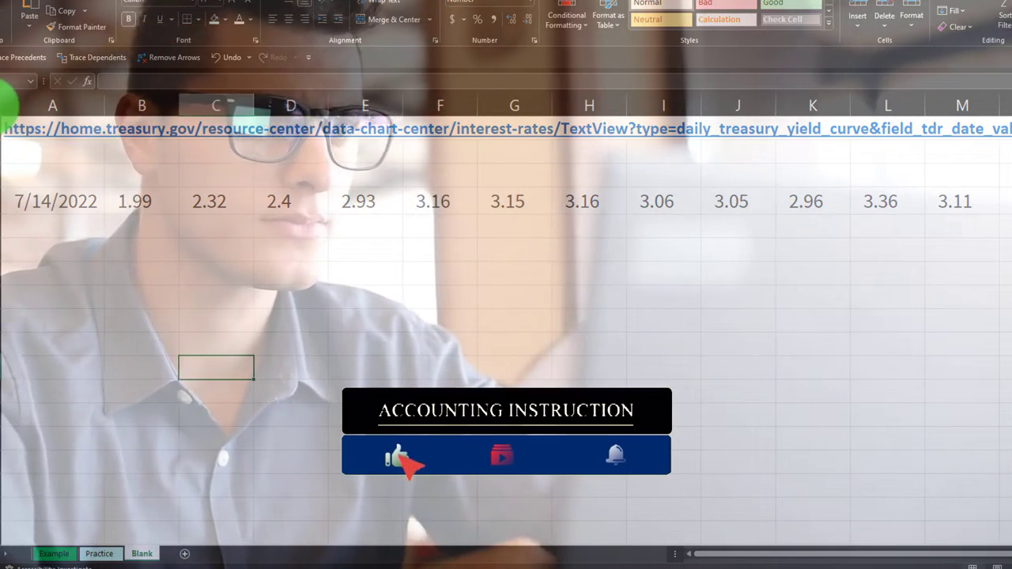
# Step: Paste the copied 07/14/2022 rates row again starting at A6, matching the destination formatting
pyautogui.click(46, 241)
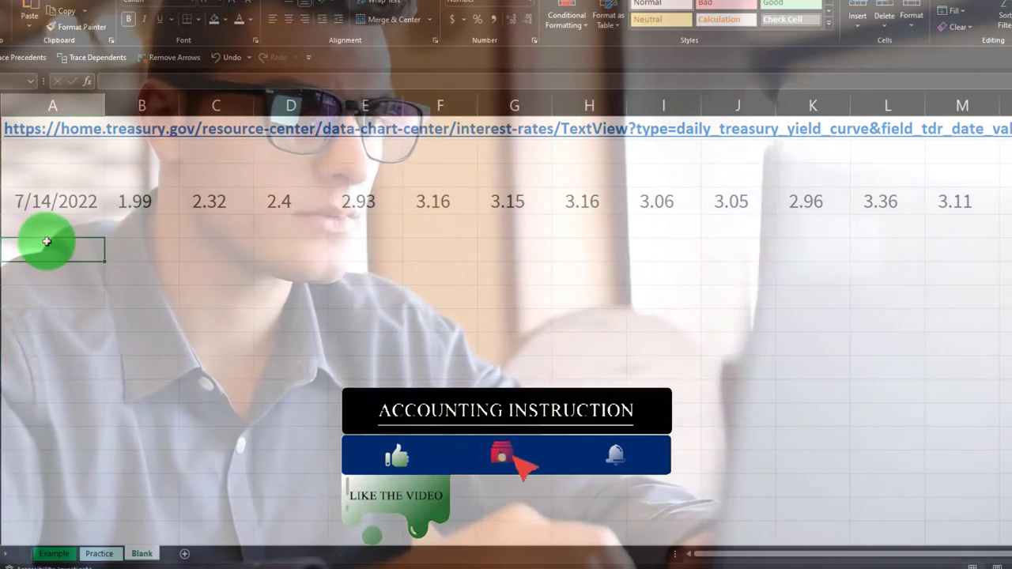
pyautogui.rightClick(48, 245)
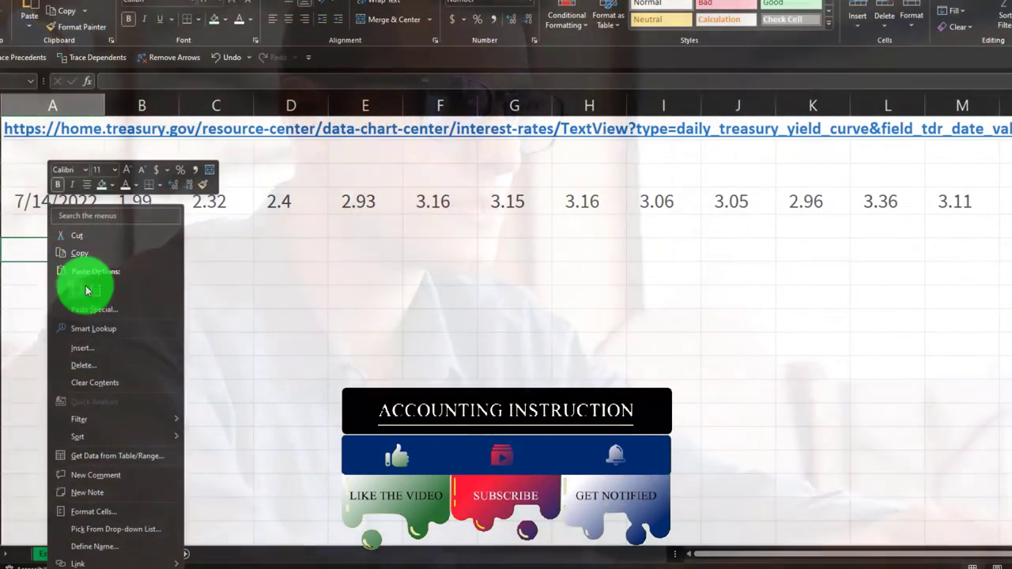
pyautogui.click(95, 290)
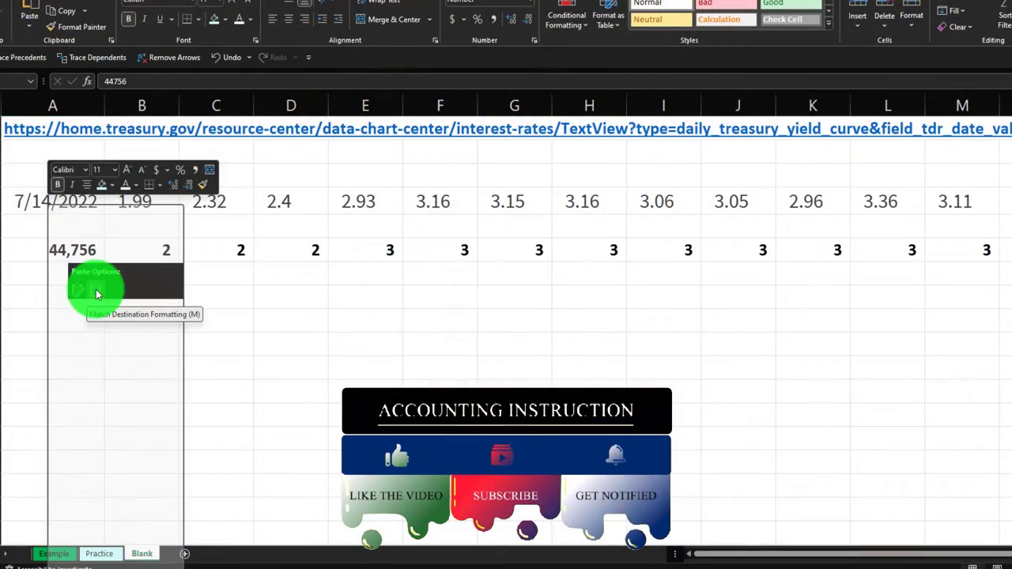
pyautogui.hotkey('ctrl', 'z')
pyautogui.rightClick(32, 245)
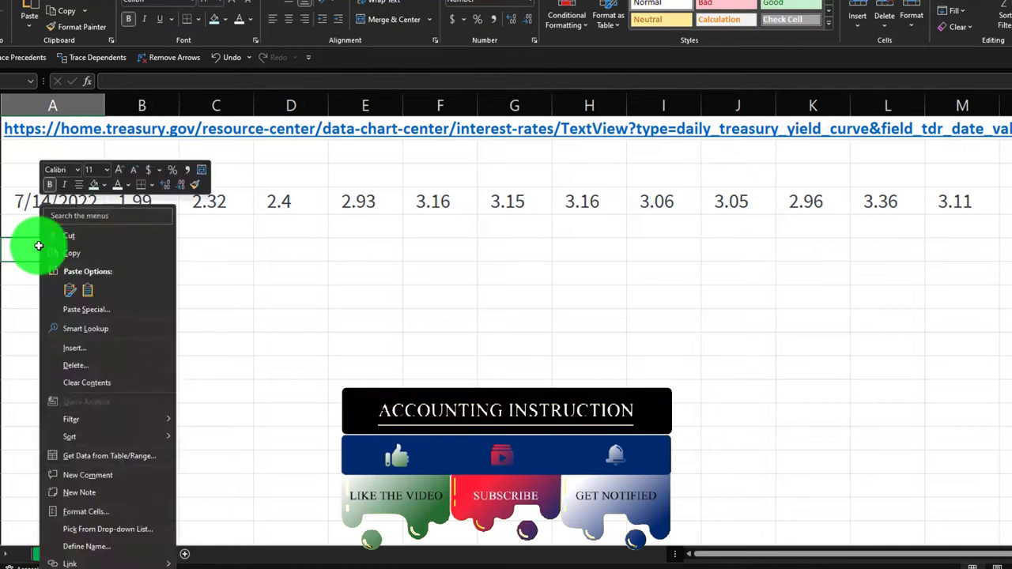
pyautogui.press('Escape')
pyautogui.rightClick(62, 246)
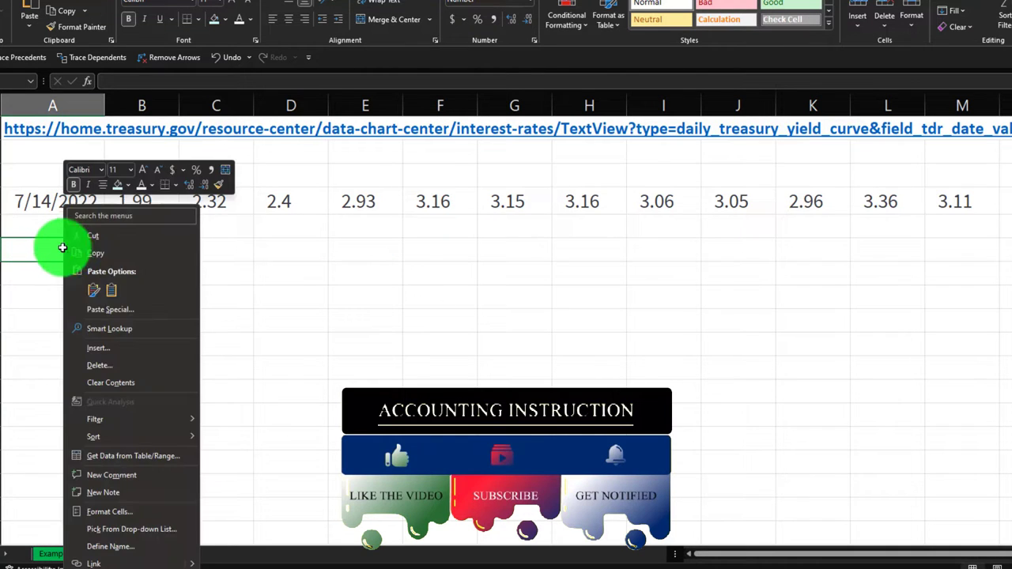
pyautogui.click(111, 297)
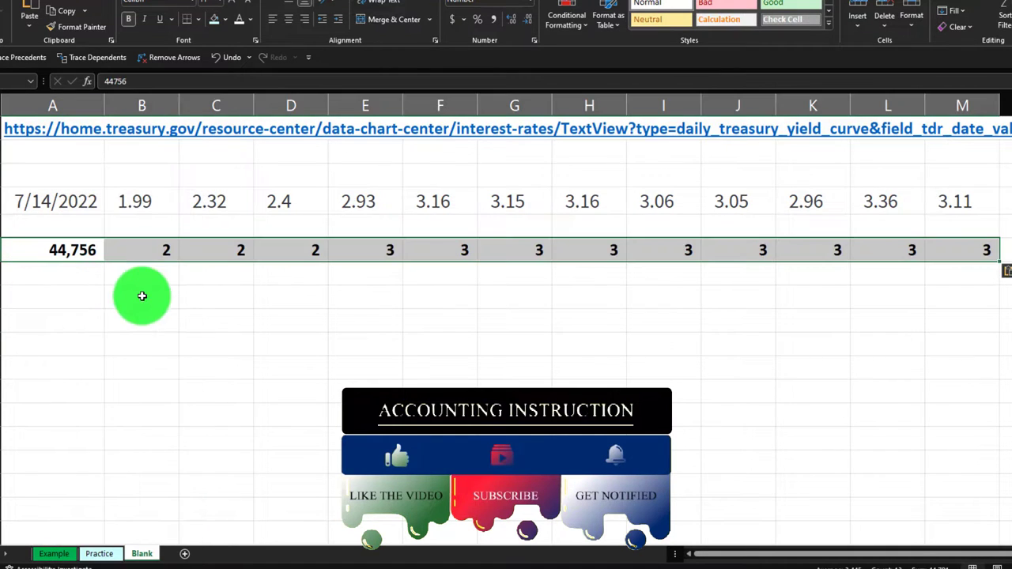
# Step: Format the date value in A6 as Short Date
pyautogui.click(62, 259)
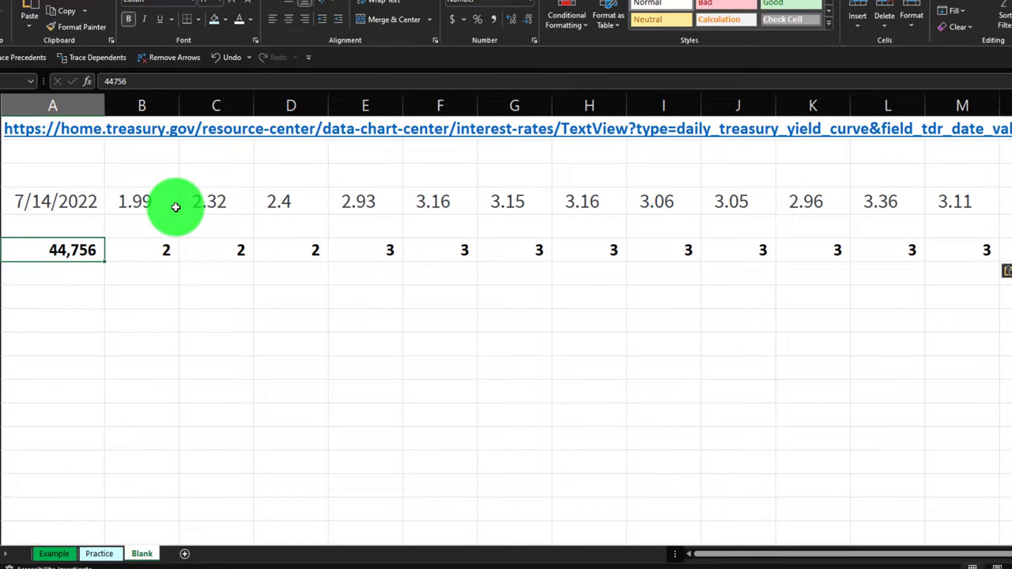
pyautogui.click(530, 2)
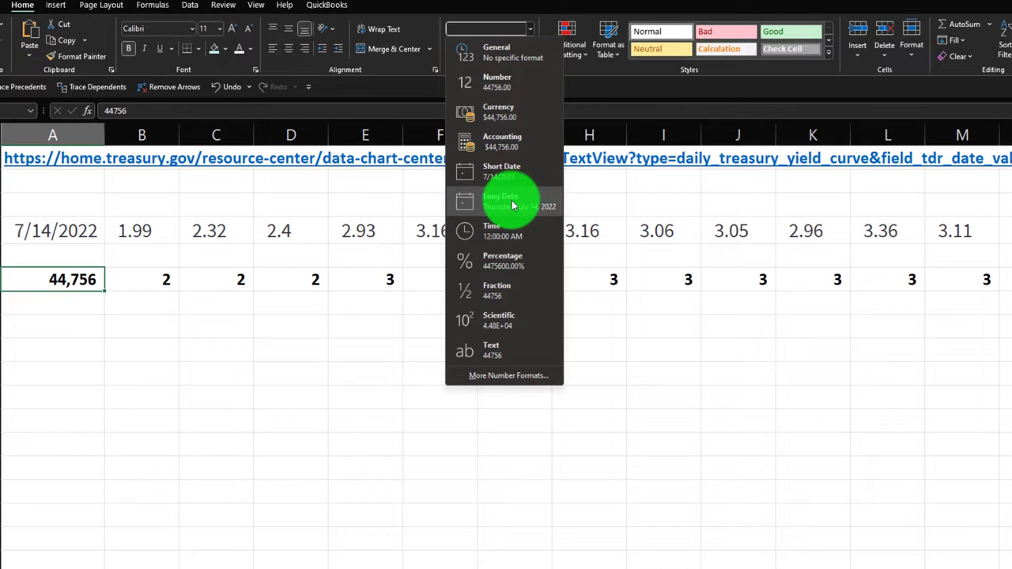
pyautogui.click(510, 171)
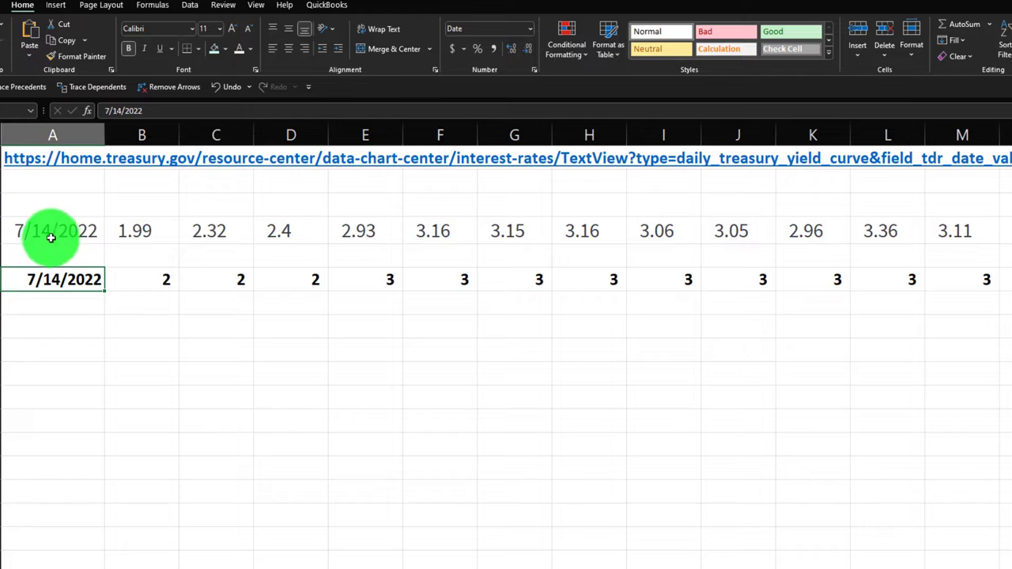
# Step: Format all cells of the sheet as Currency with no symbol, zero decimal places and red bracketed negative numbers
pyautogui.click(23, 133)
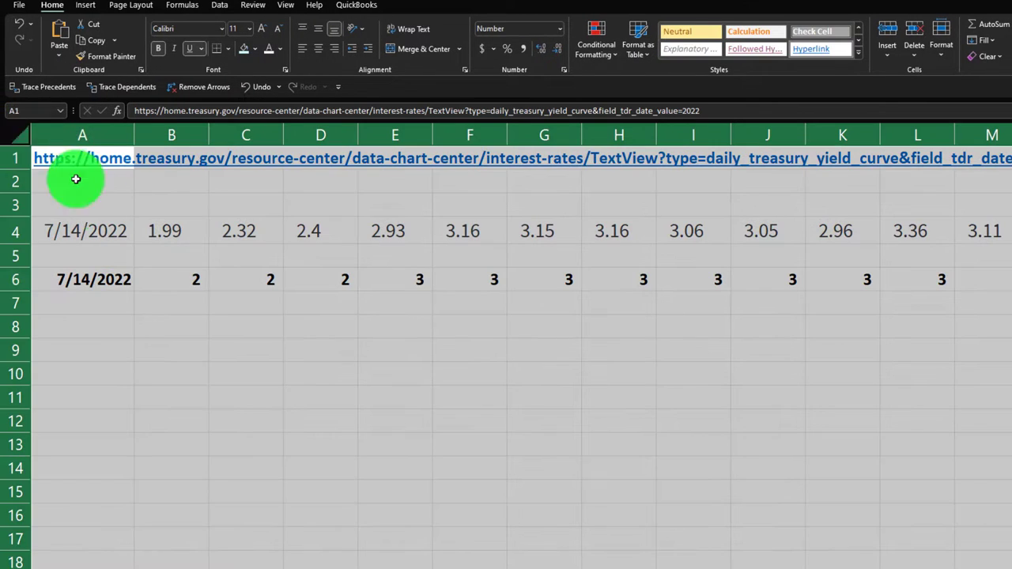
pyautogui.rightClick(336, 360)
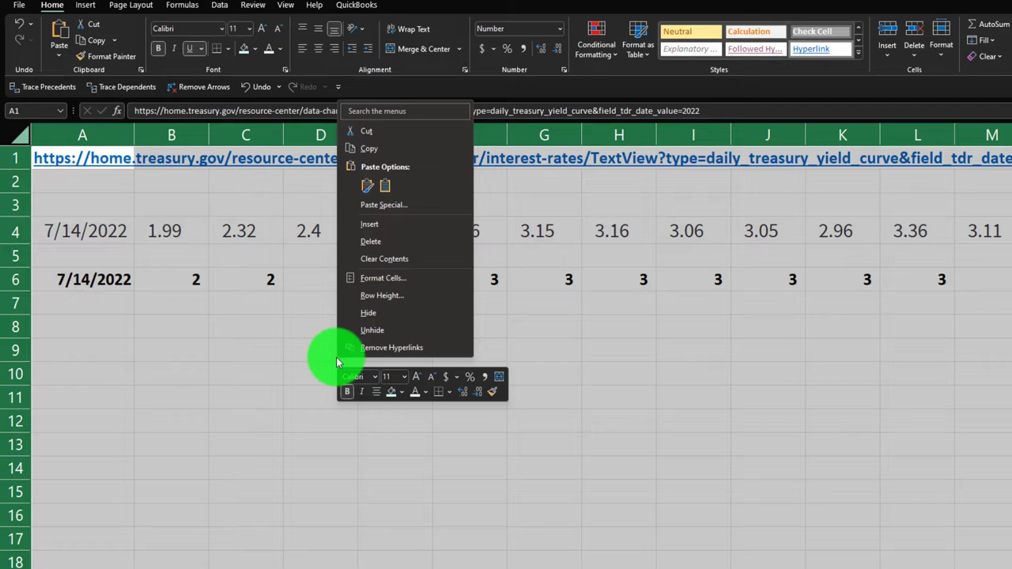
pyautogui.click(376, 277)
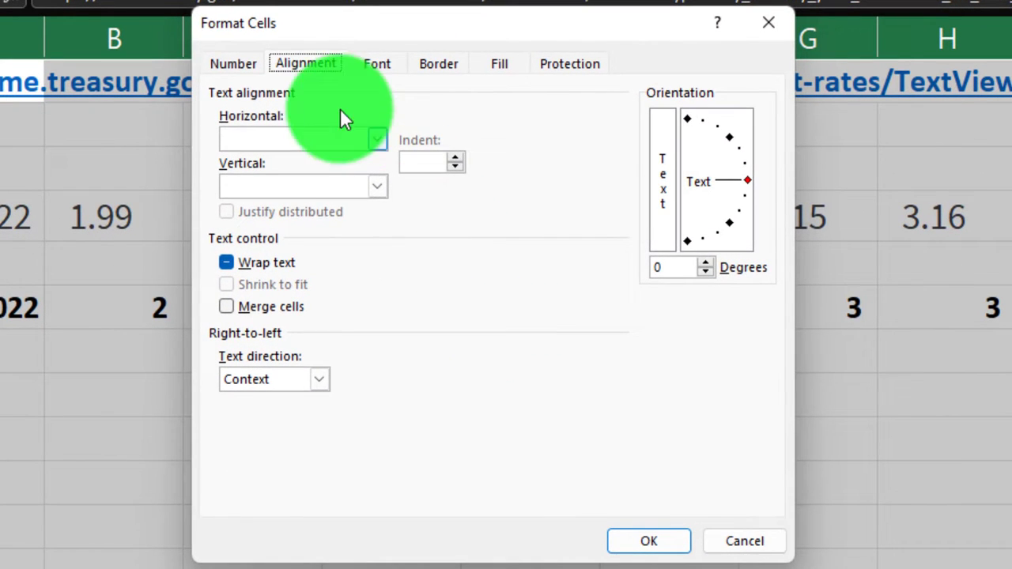
pyautogui.click(234, 121)
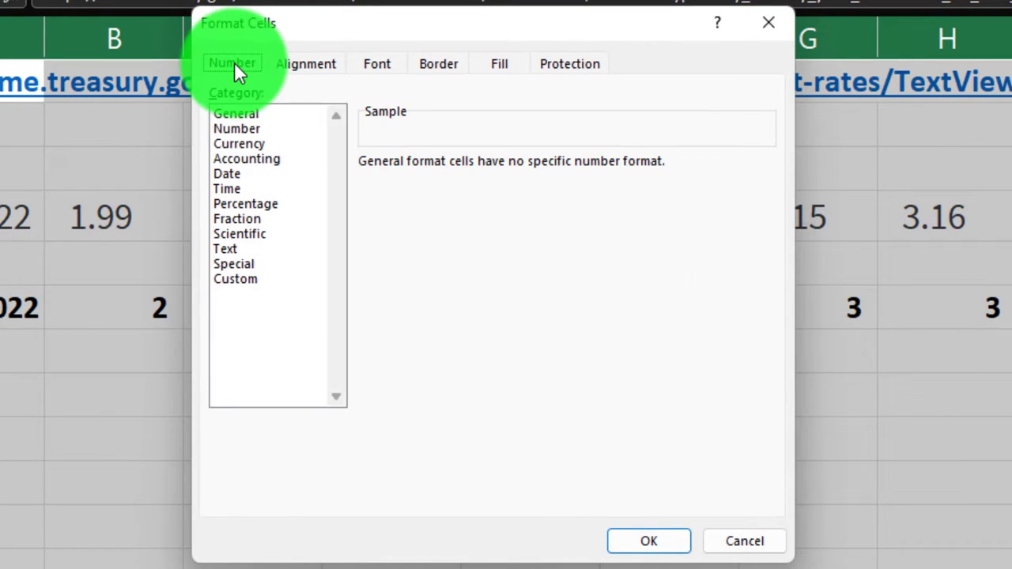
pyautogui.click(253, 143)
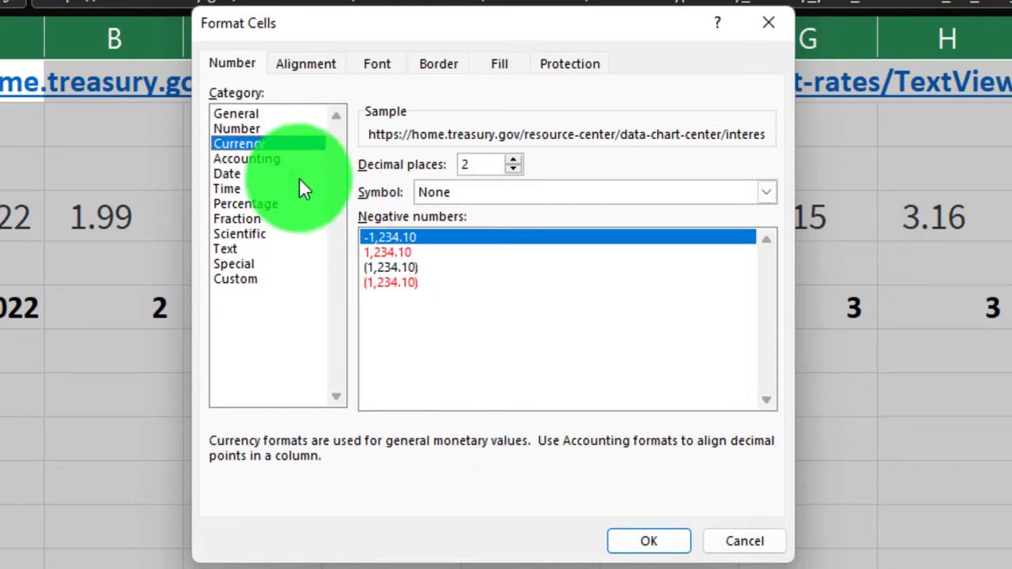
pyautogui.click(398, 284)
pyautogui.click(481, 194)
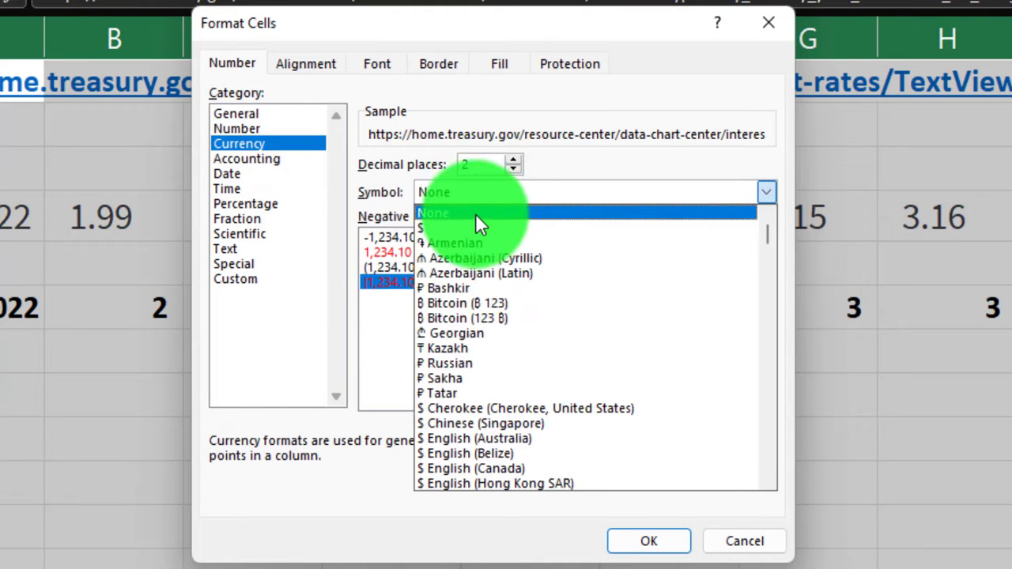
pyautogui.click(514, 169)
pyautogui.click(513, 170)
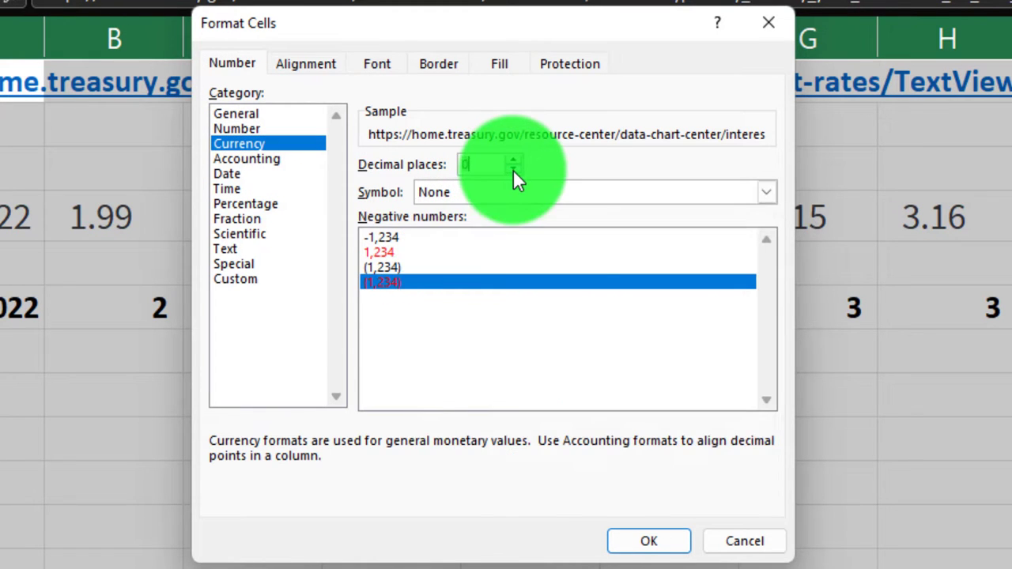
pyautogui.click(642, 539)
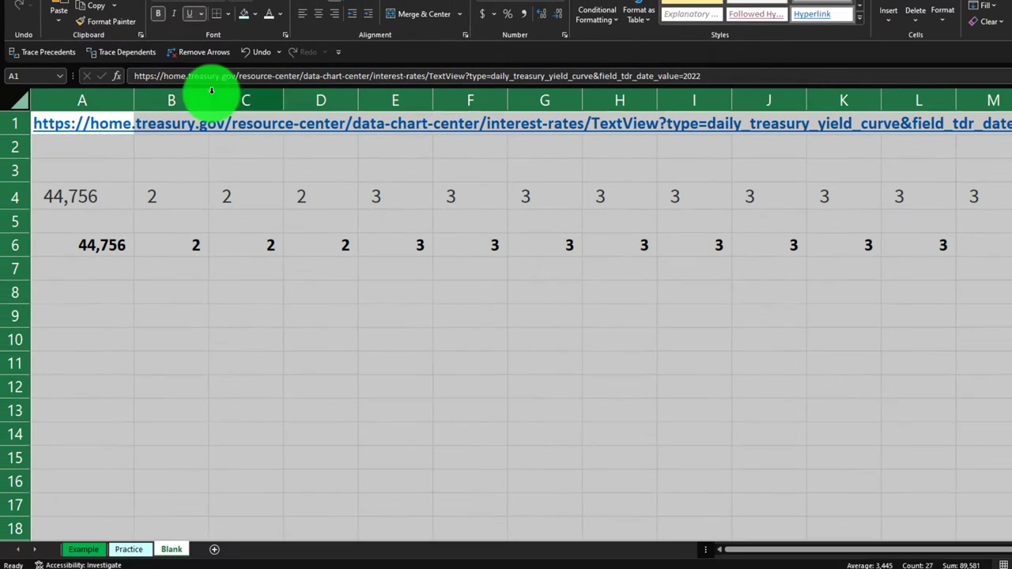
# Step: Make the contents of the whole sheet bold
pyautogui.click(158, 15)
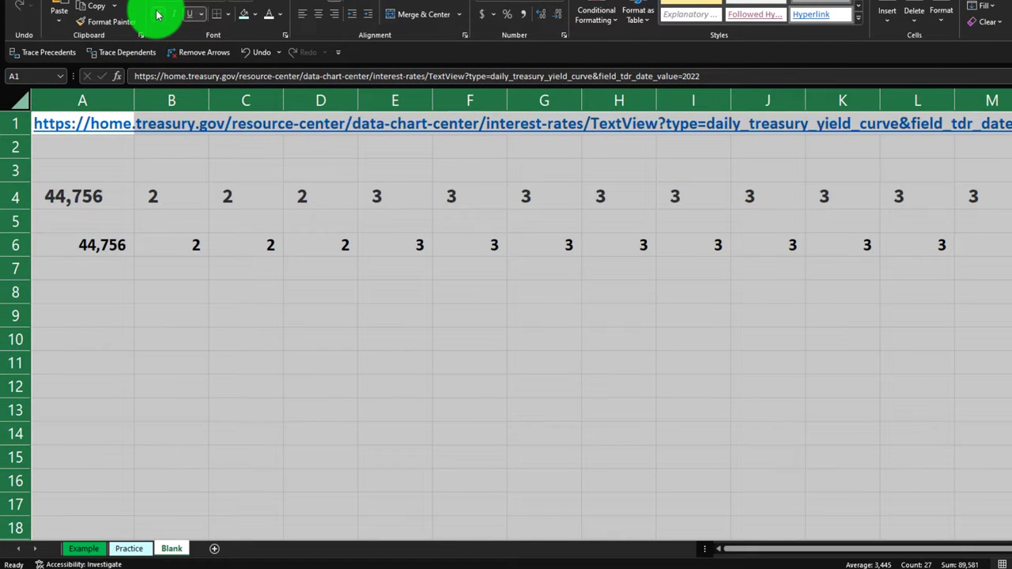
pyautogui.click(226, 368)
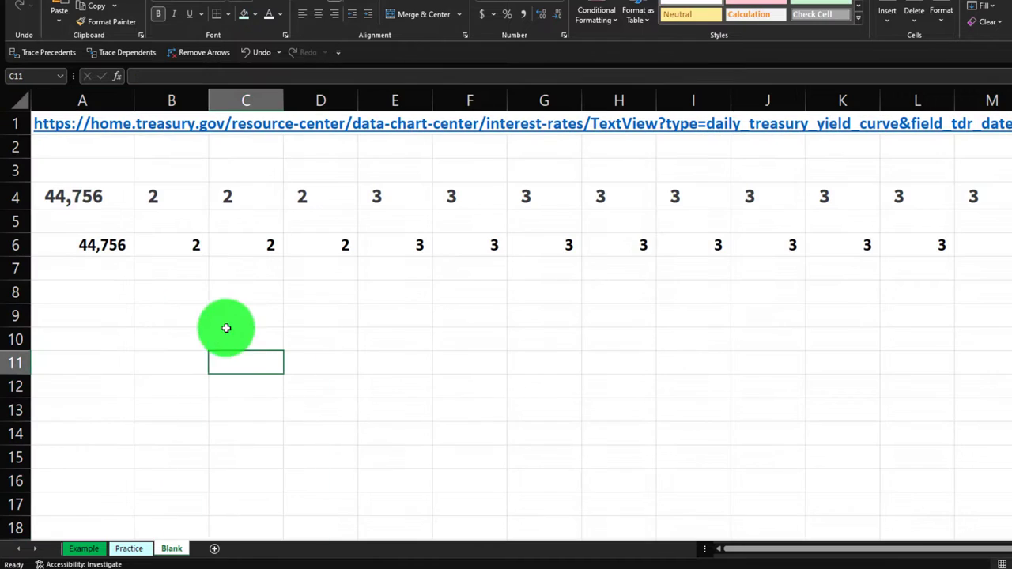
pyautogui.click(104, 196)
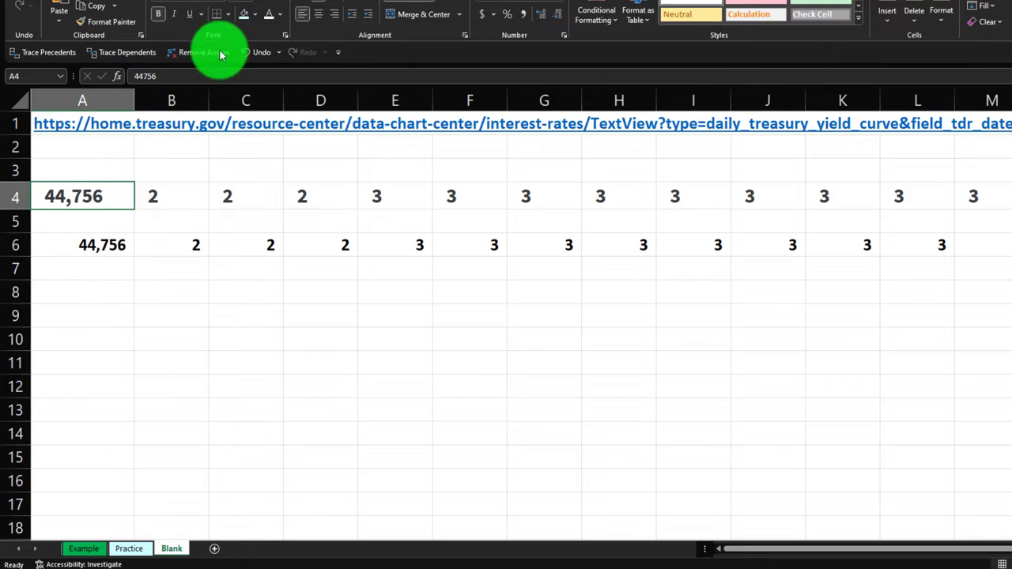
pyautogui.click(184, 242)
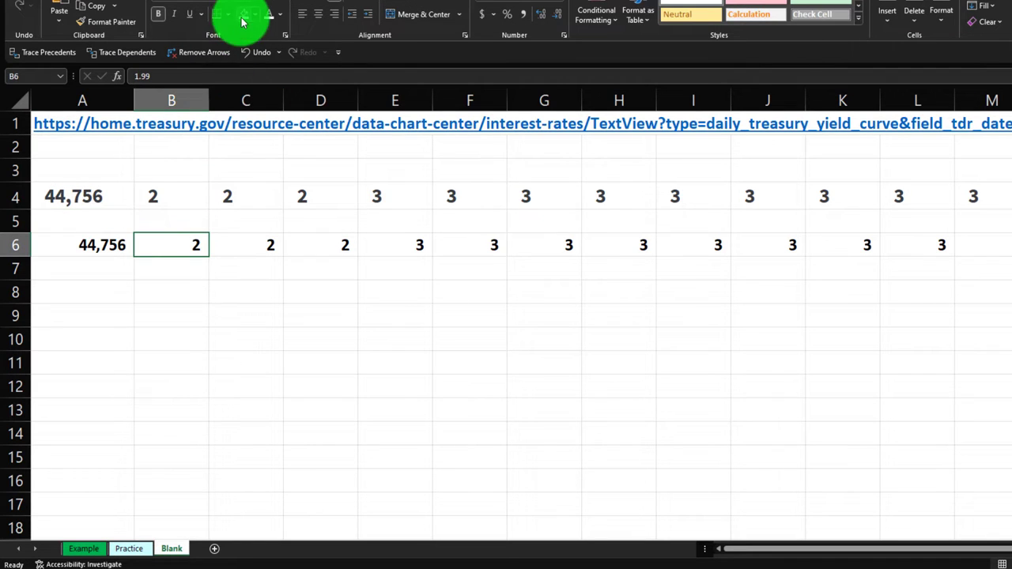
pyautogui.click(94, 224)
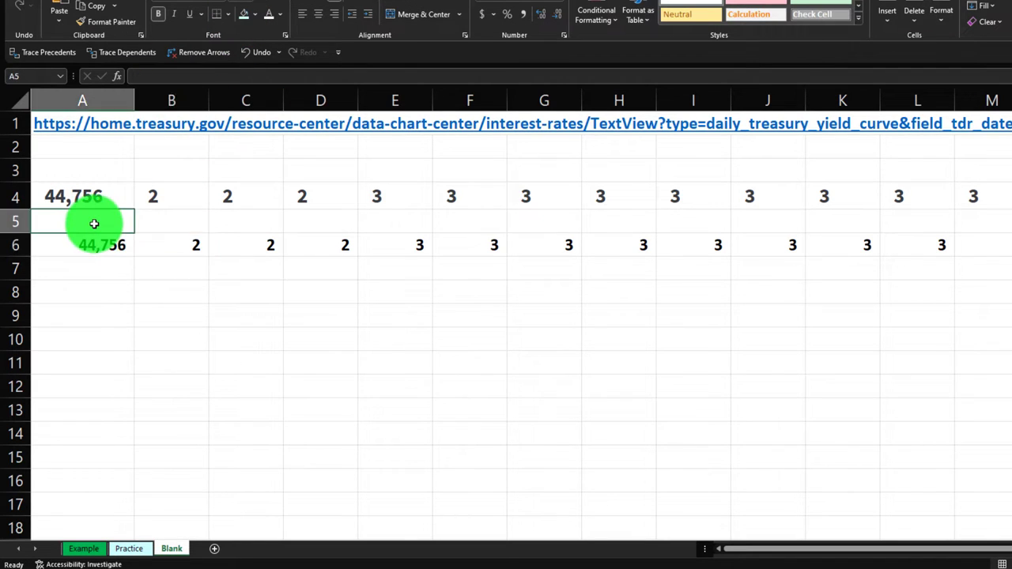
# Step: Reduce the font size of row 4 to 11
pyautogui.click(15, 197)
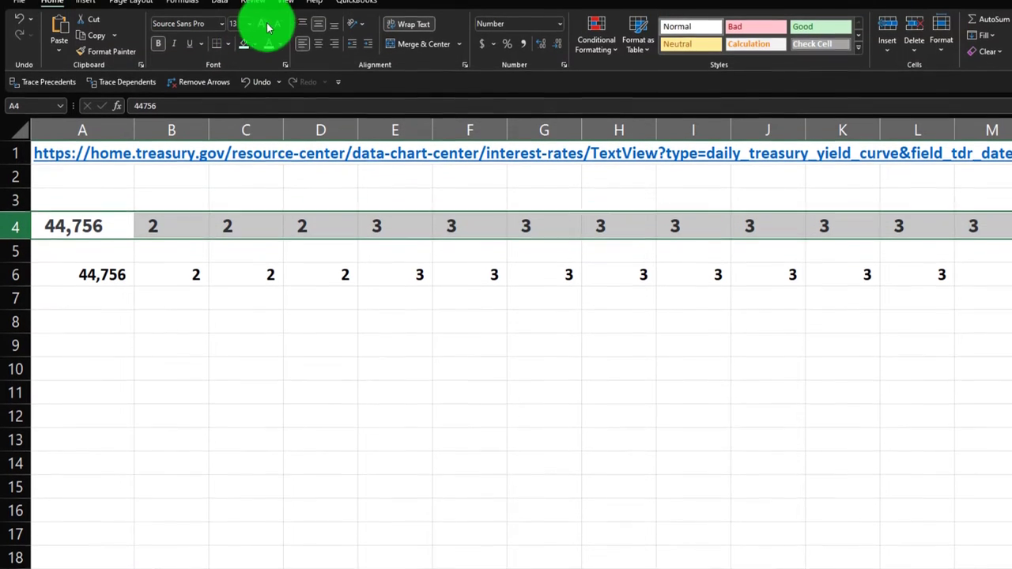
pyautogui.click(276, 25)
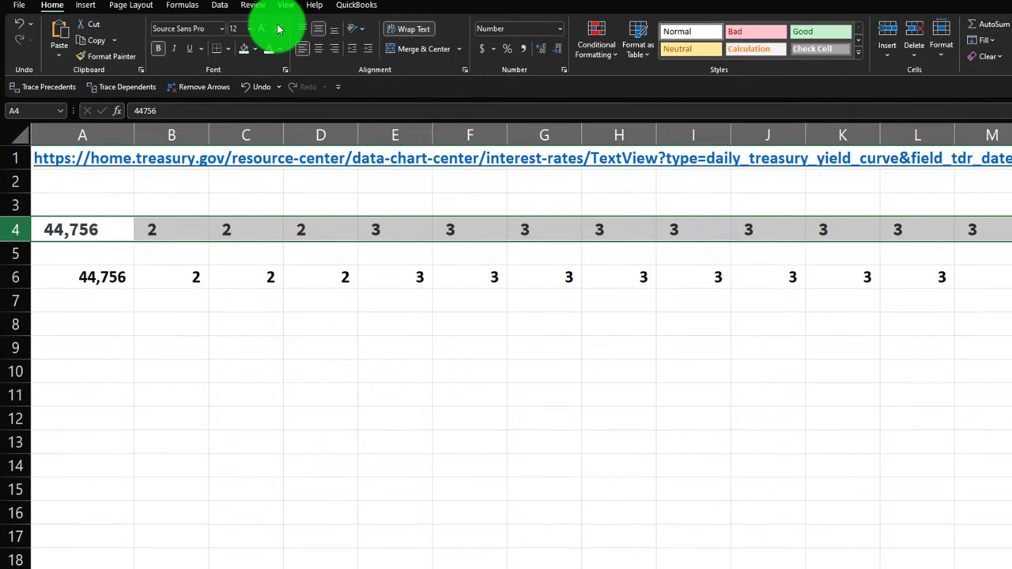
pyautogui.click(212, 320)
# Step: Format the date value in A4 as Short Date
pyautogui.click(113, 231)
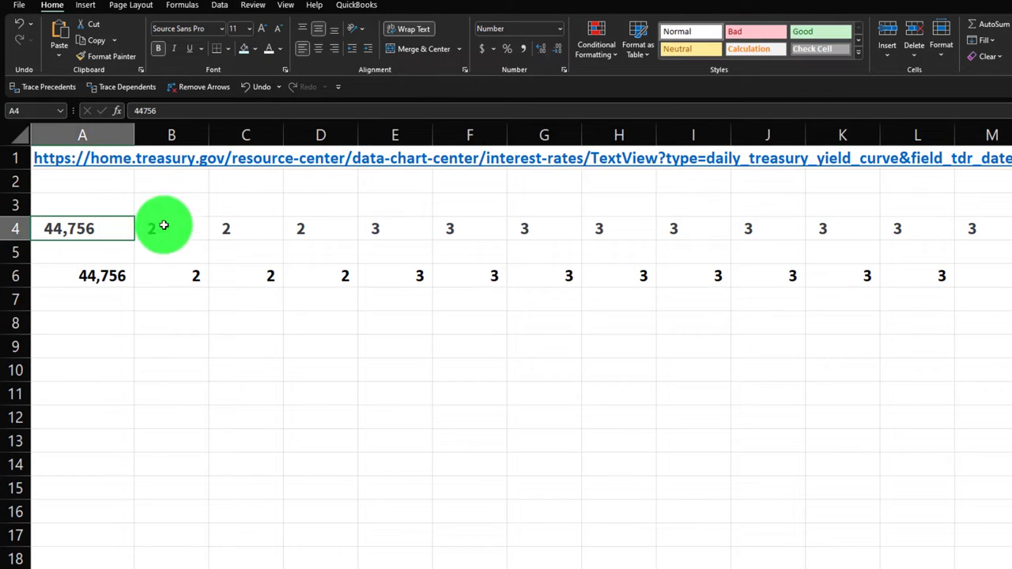
pyautogui.click(564, 31)
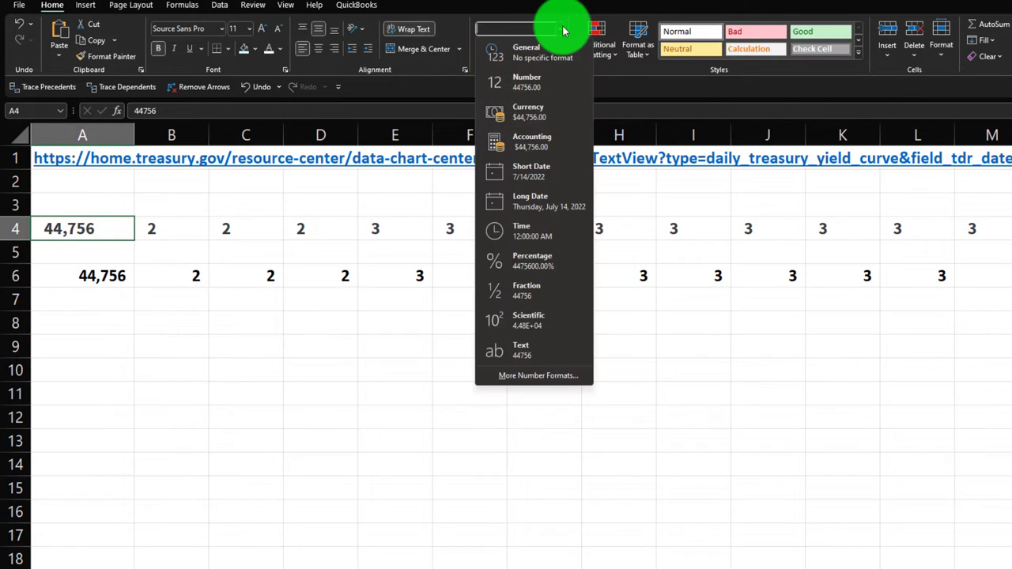
pyautogui.click(541, 171)
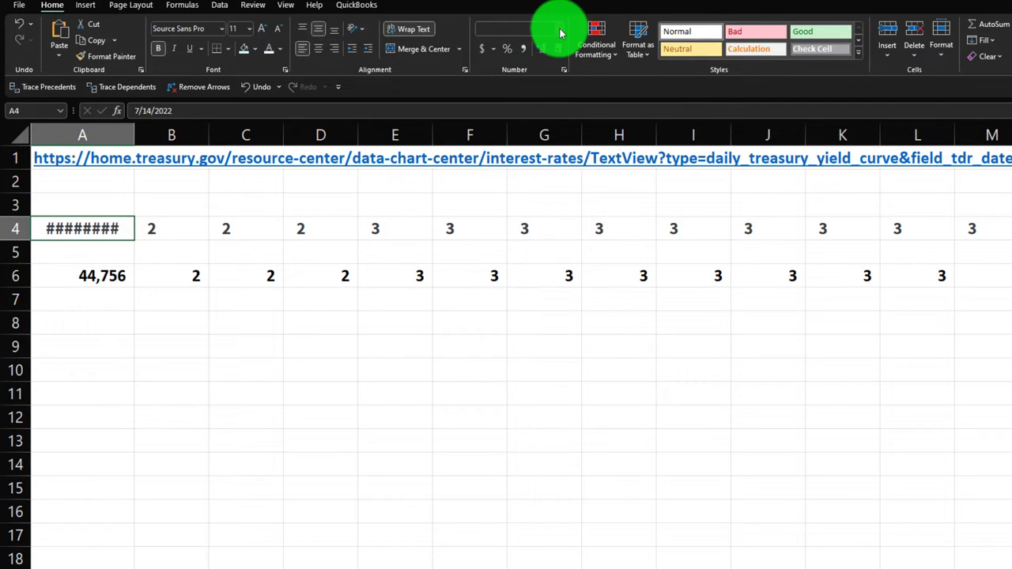
pyautogui.click(560, 30)
pyautogui.click(536, 171)
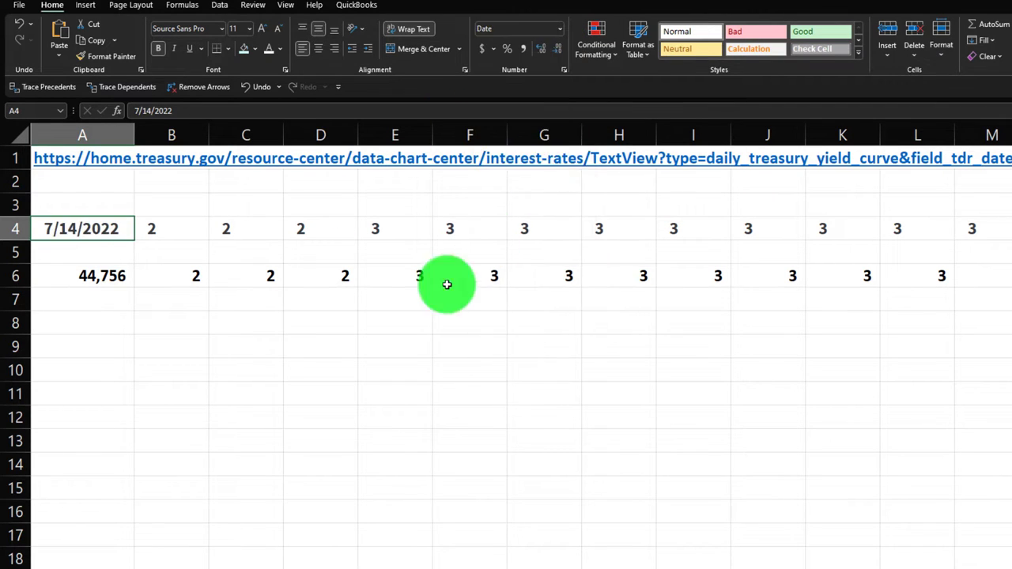
# Step: Delete row 6, which holds the duplicate set of rates
pyautogui.click(14, 275)
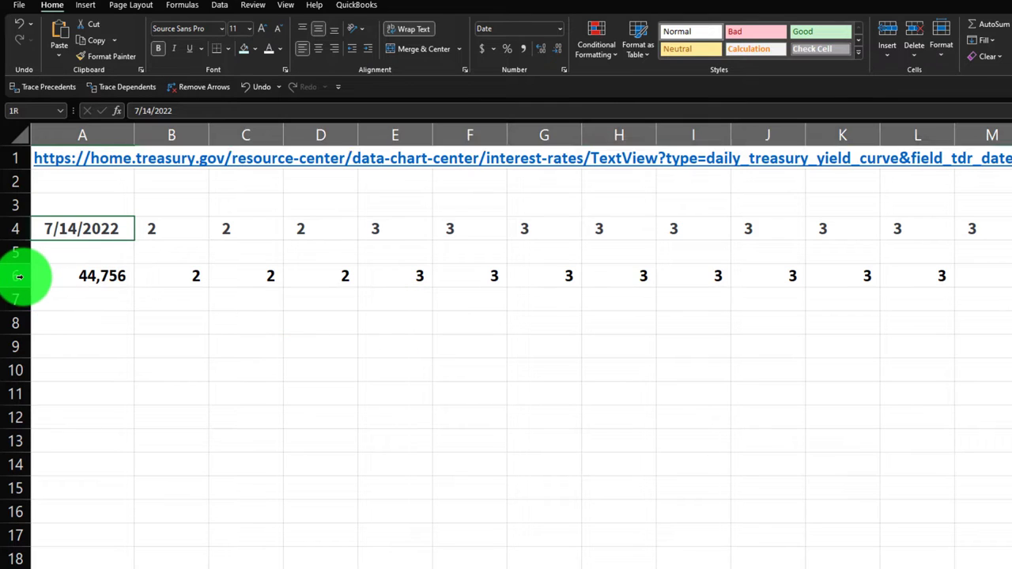
pyautogui.rightClick(110, 276)
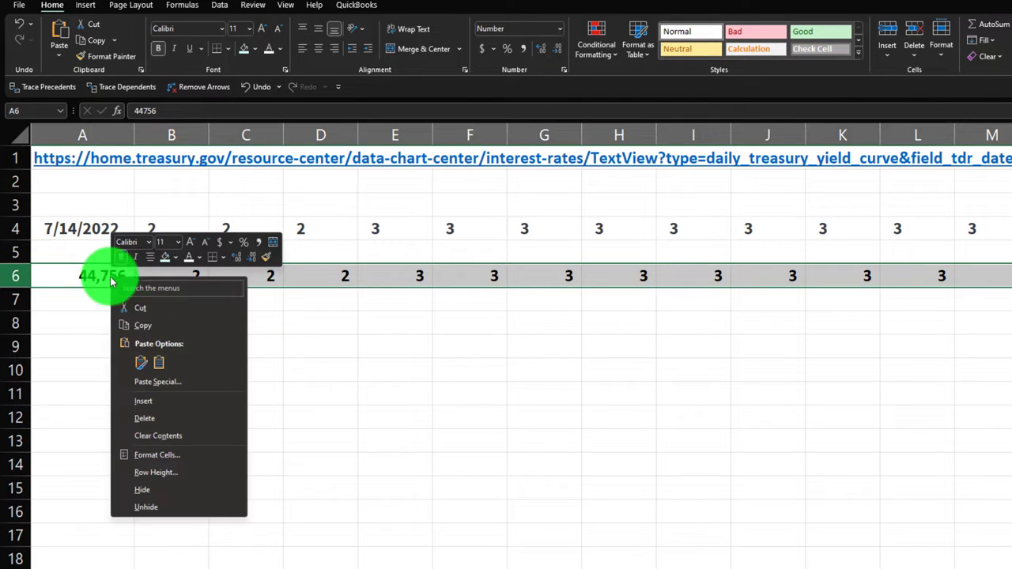
pyautogui.click(159, 419)
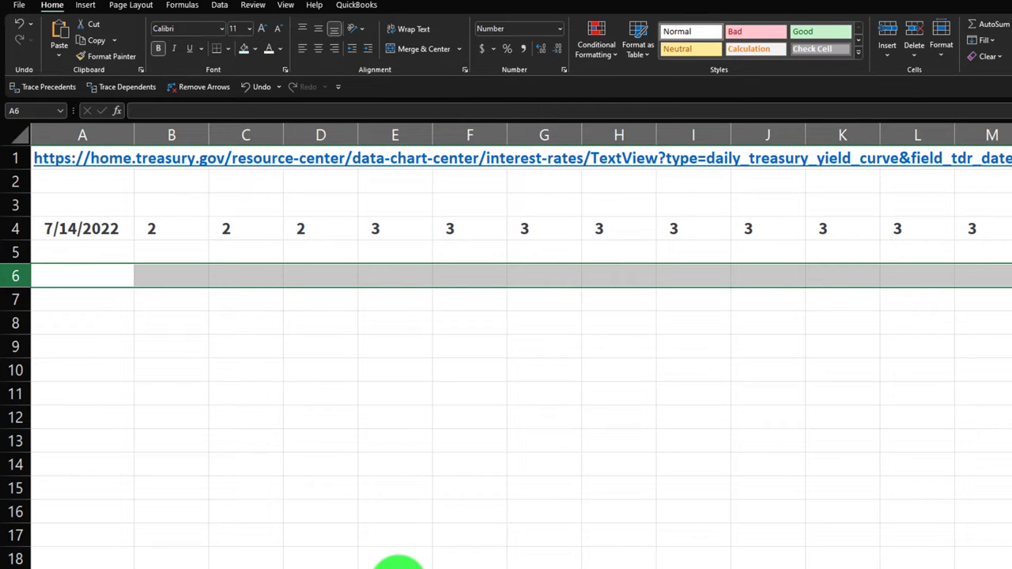
# Step: Switch to the Treasury web page and copy the rate table's header row from Date through 30 Yr
pyautogui.click(653, 547)
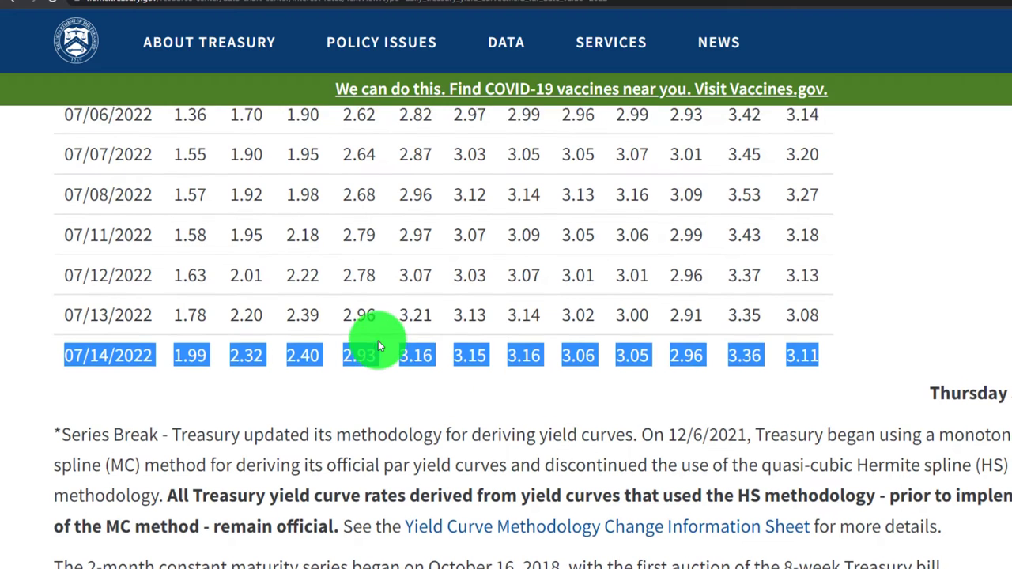
pyautogui.scroll(5, 377, 336)
pyautogui.scroll(20, 375, 332)
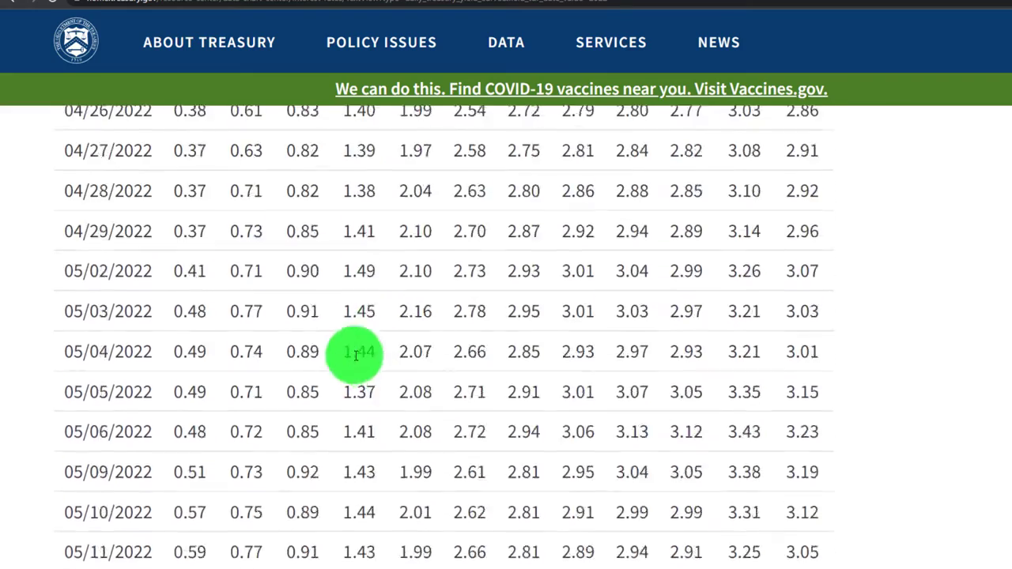
pyautogui.scroll(20, 288, 385)
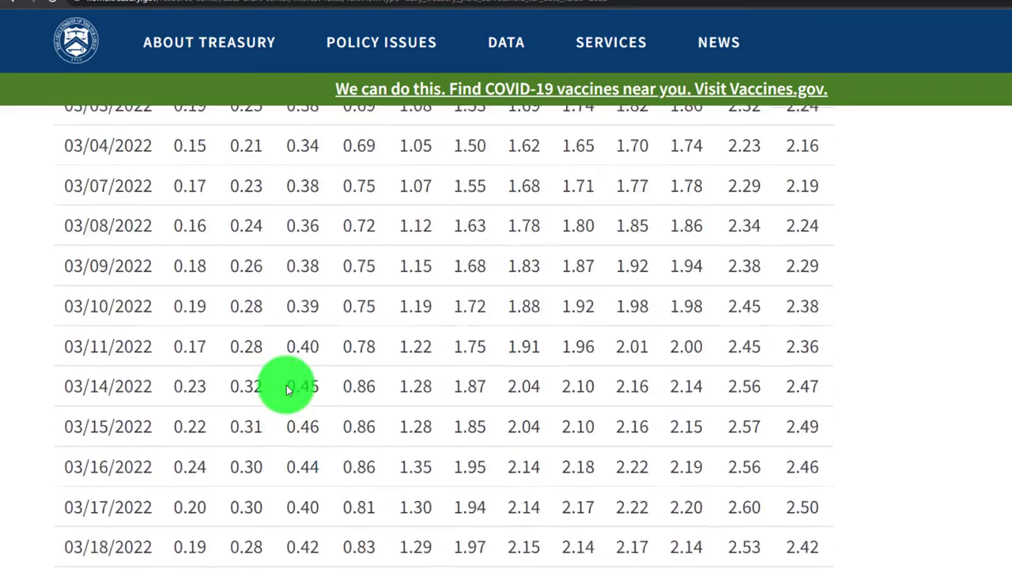
pyautogui.scroll(20, 288, 390)
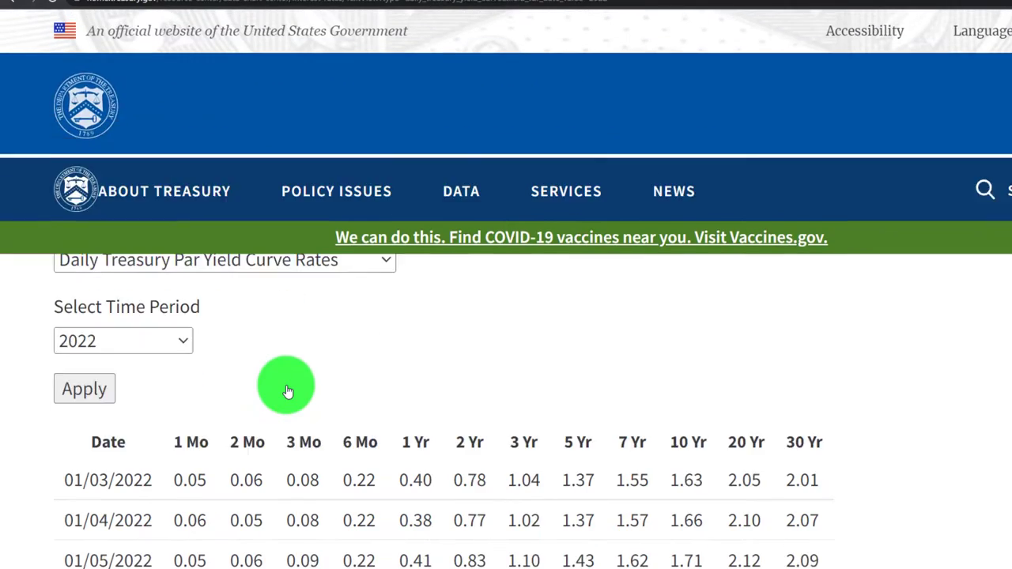
pyautogui.scroll(-2, 109, 369)
pyautogui.moveTo(92, 344); pyautogui.dragTo(823, 342)
pyautogui.hotkey('ctrl', 'c')
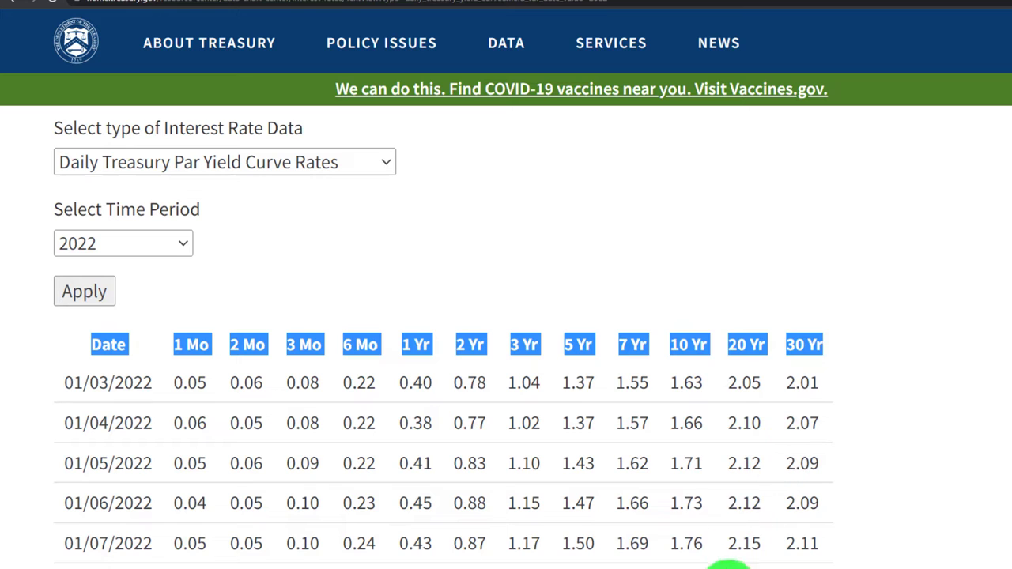
# Step: Switch back to Excel and paste the copied headers starting at A3, matching the destination formatting
pyautogui.click(636, 557)
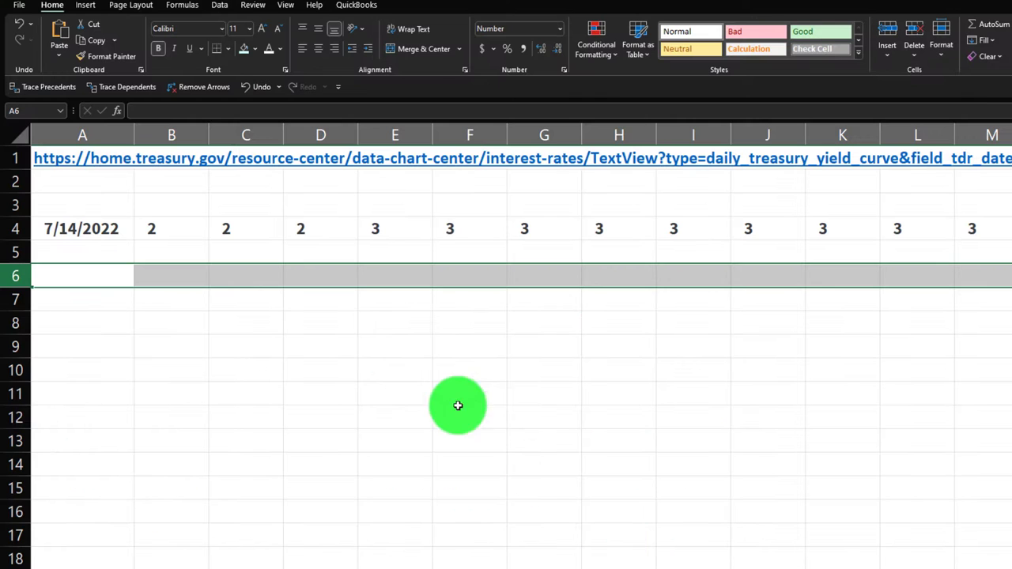
pyautogui.click(69, 203)
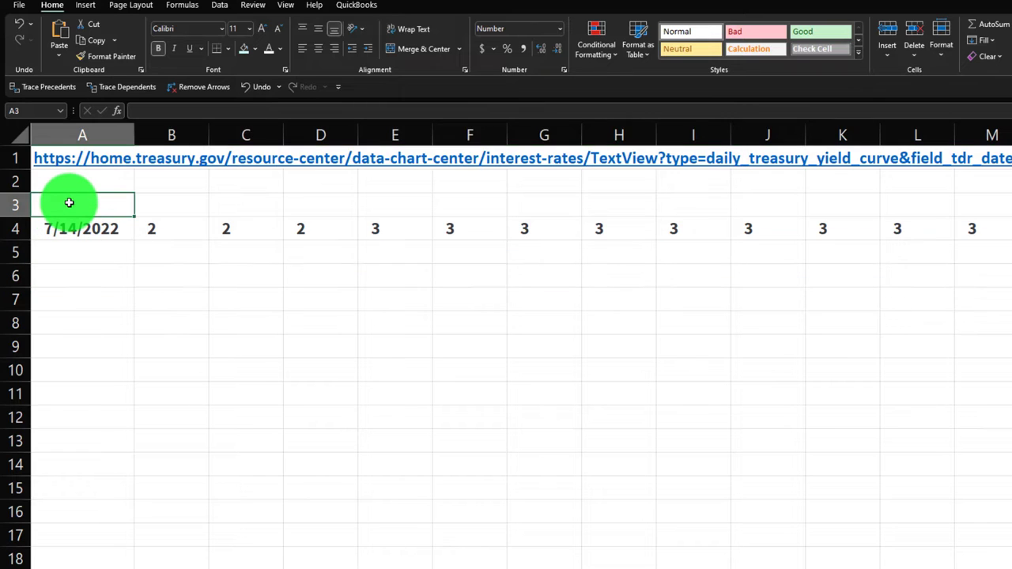
pyautogui.rightClick(69, 203)
pyautogui.press('Escape')
pyautogui.rightClick(69, 204)
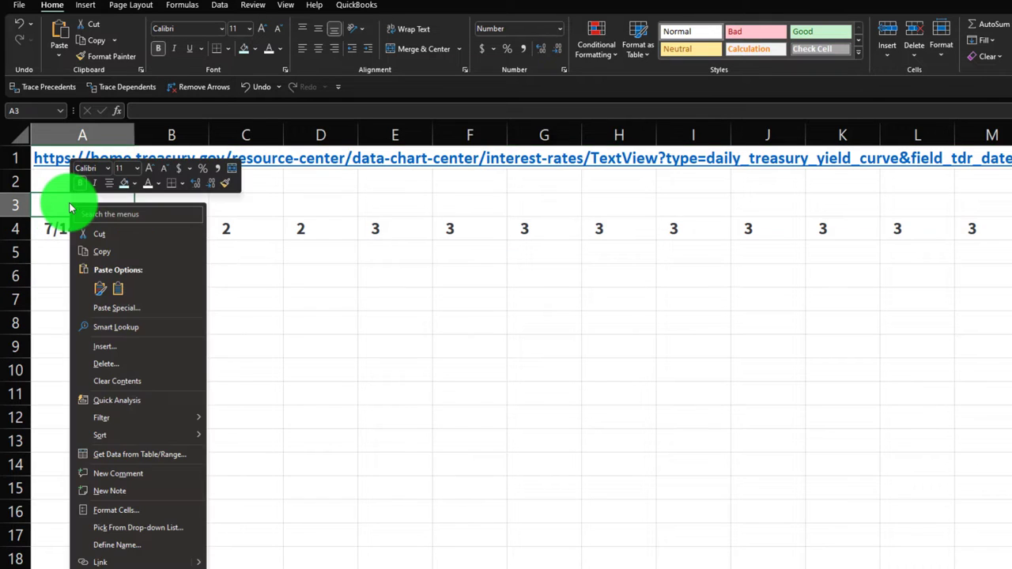
pyautogui.click(119, 289)
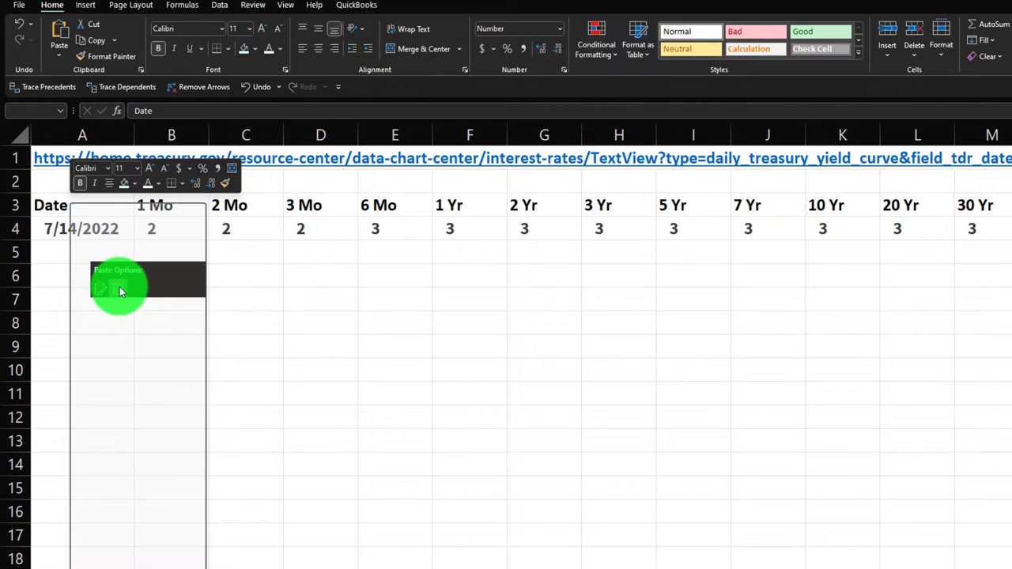
pyautogui.click(112, 203)
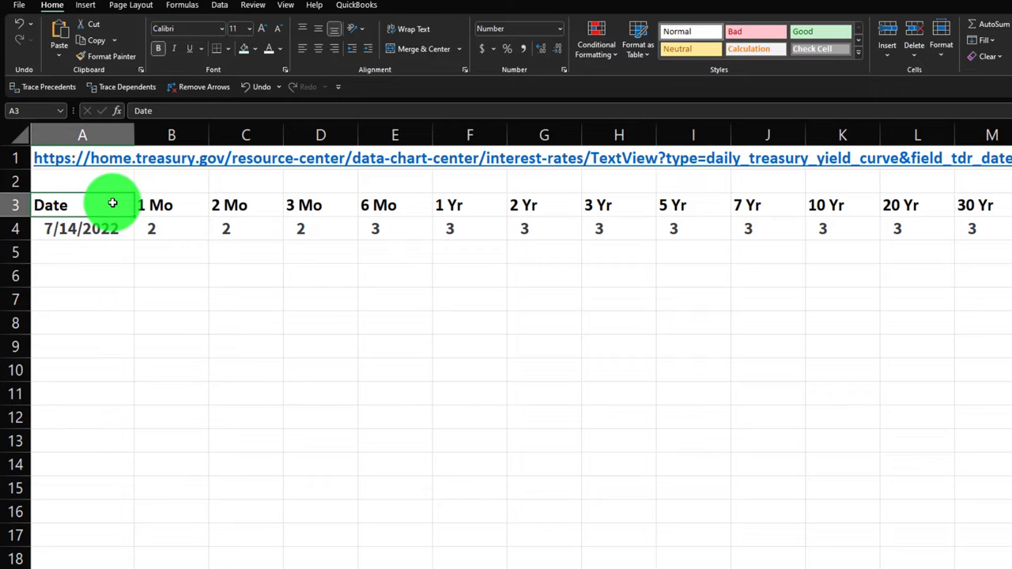
pyautogui.press('Right')
pyautogui.press('Right')
pyautogui.press('Right')
pyautogui.press('Right')
pyautogui.press('Right')
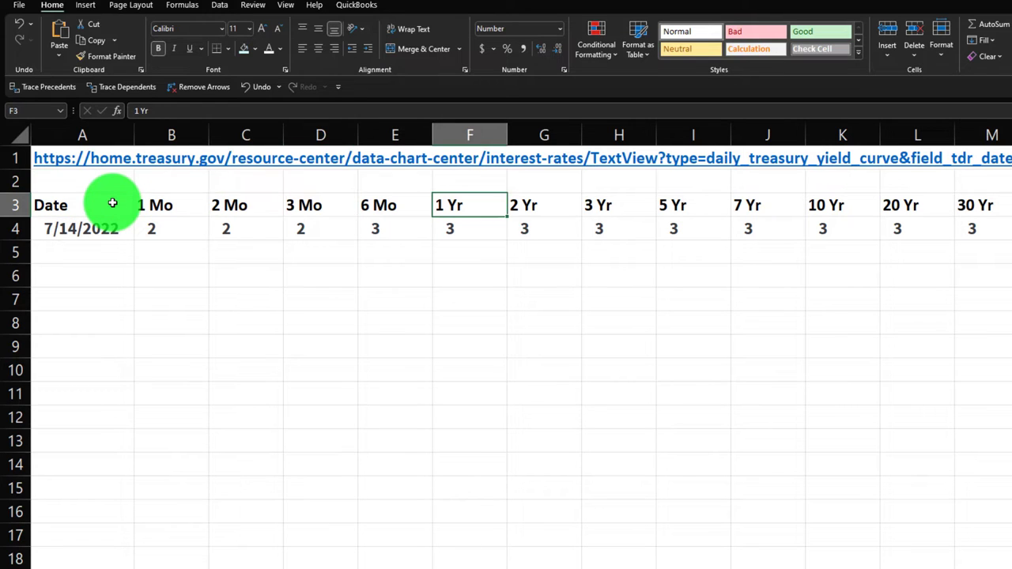
# Step: Format the rates in B4:M4 to show two decimal places
pyautogui.click(168, 229)
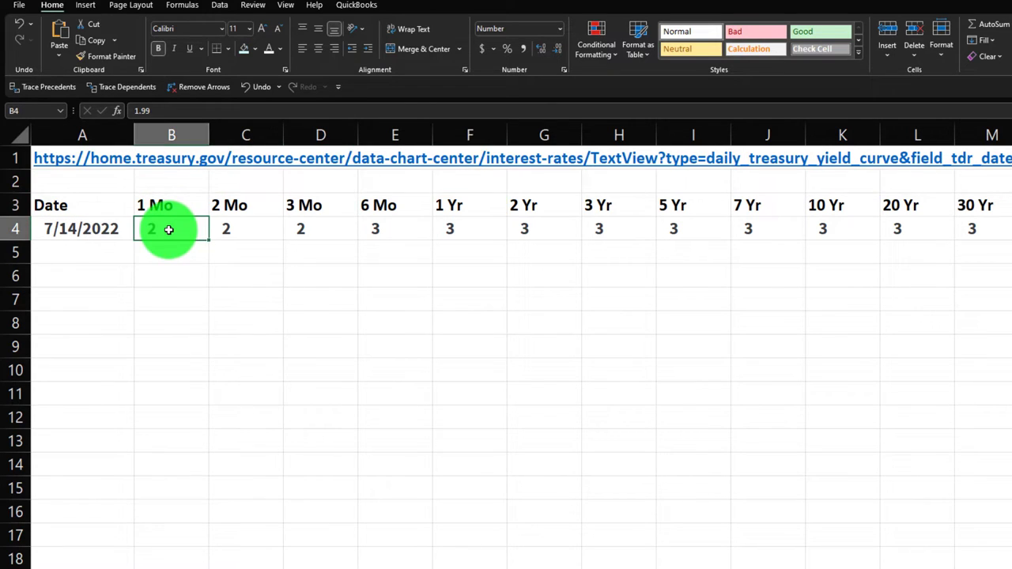
pyautogui.moveTo(168, 229); pyautogui.dragTo(953, 228)
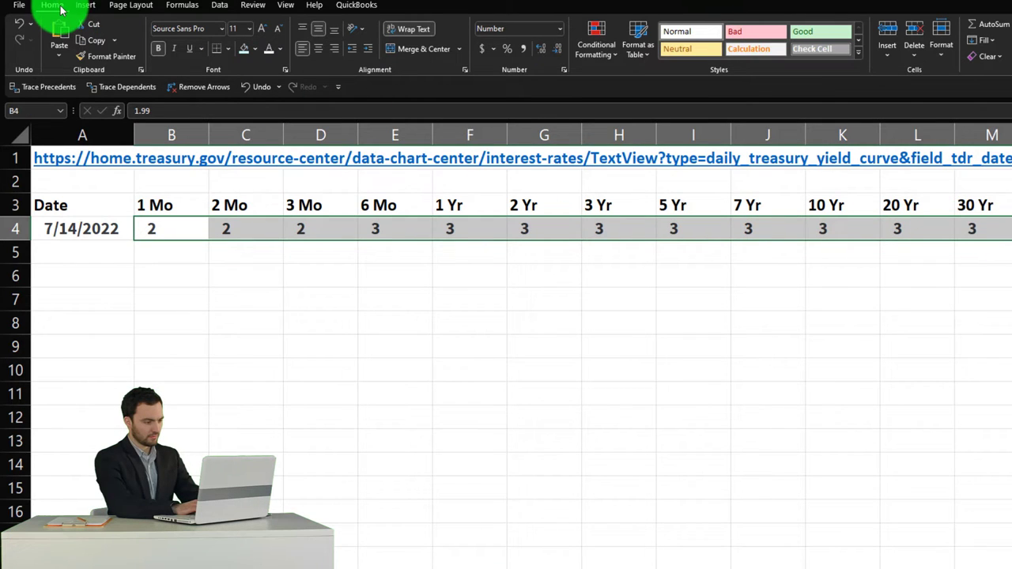
pyautogui.click(545, 52)
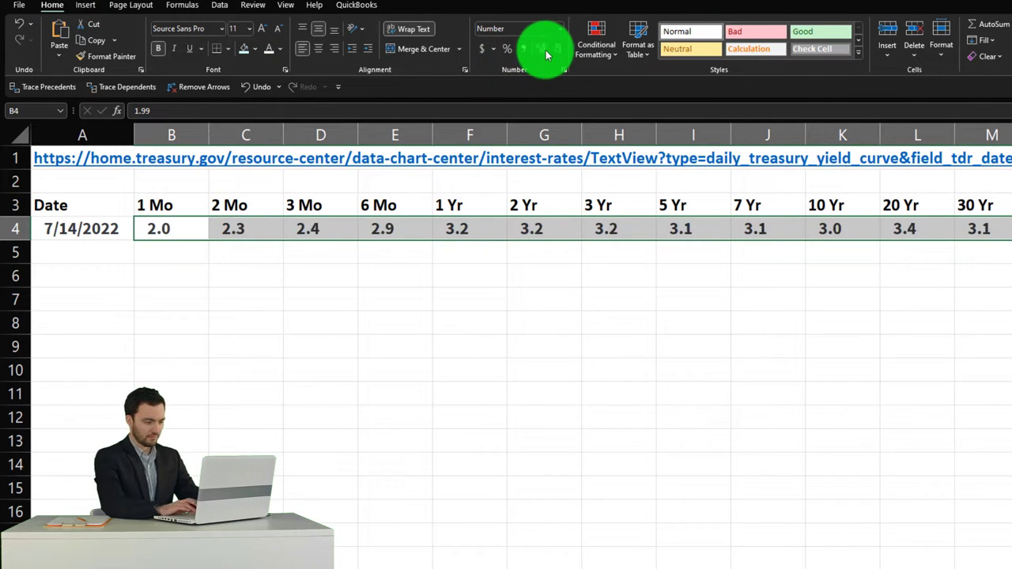
pyautogui.click(544, 52)
pyautogui.click(492, 359)
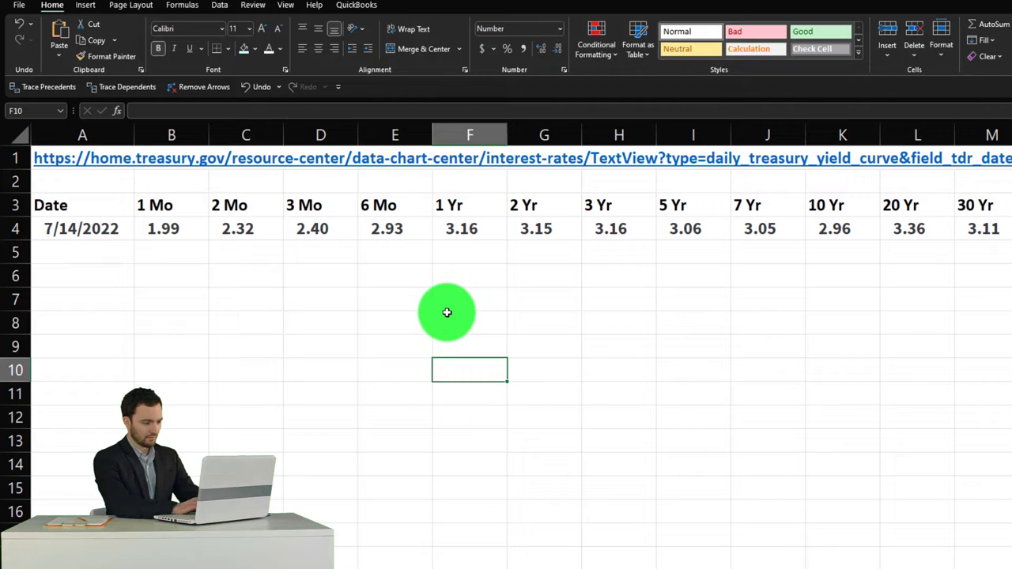
pyautogui.click(161, 205)
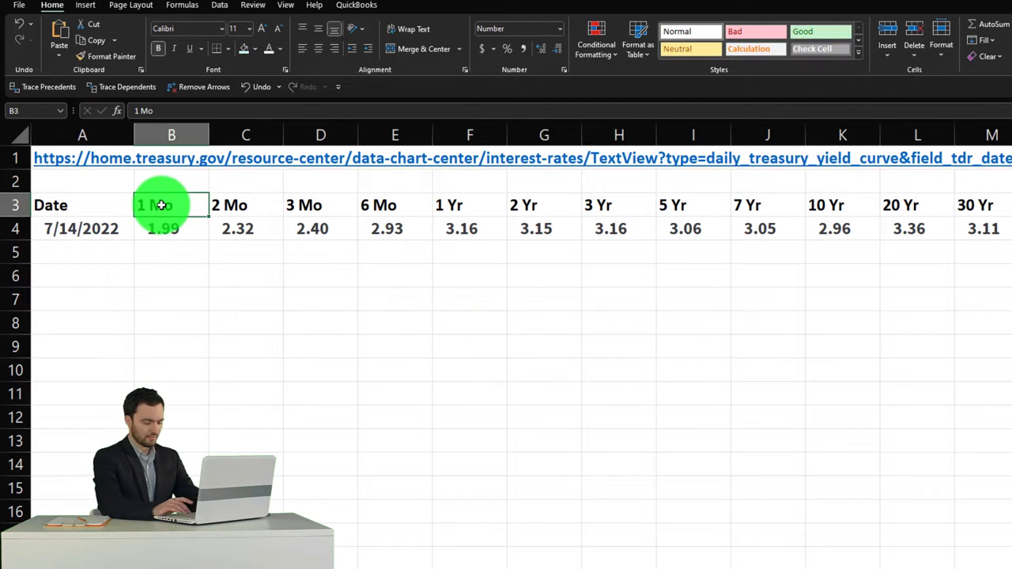
pyautogui.press('Right')
pyautogui.press('Right')
pyautogui.press('Right')
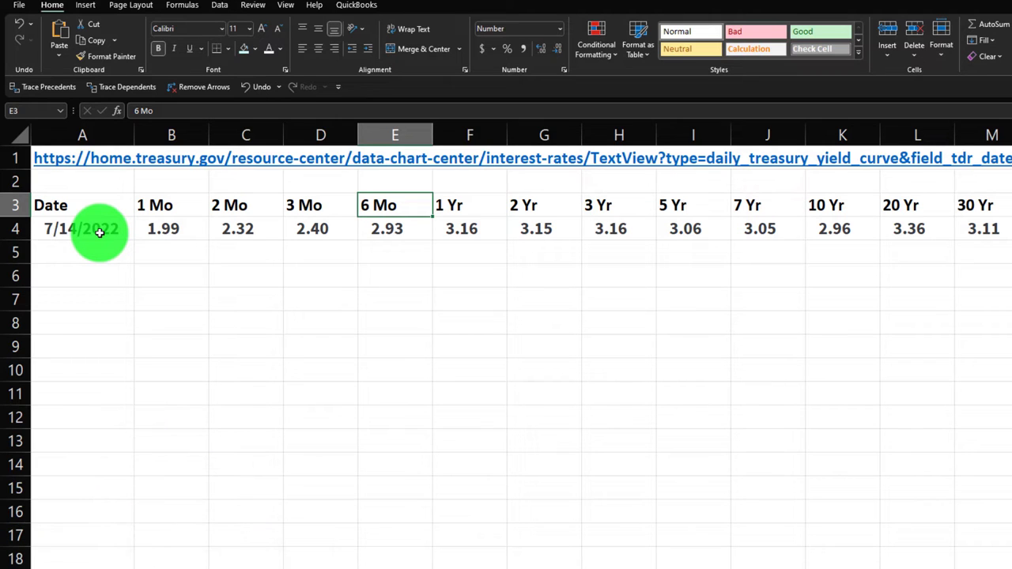
# Step: Insert a blank row between the maturity headers in row 3 and the 7/14/2022 rates
pyautogui.click(19, 228)
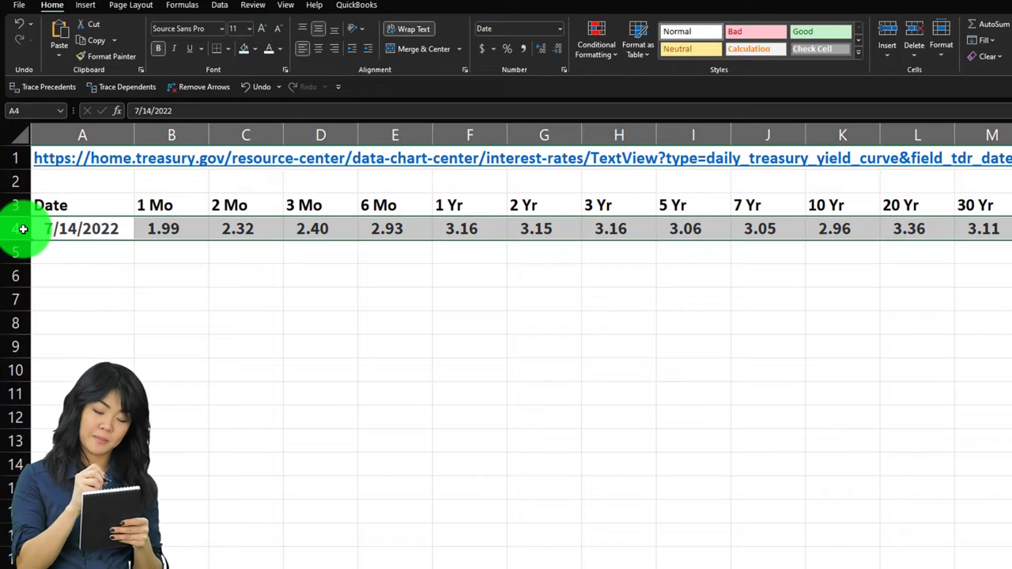
pyautogui.rightClick(178, 228)
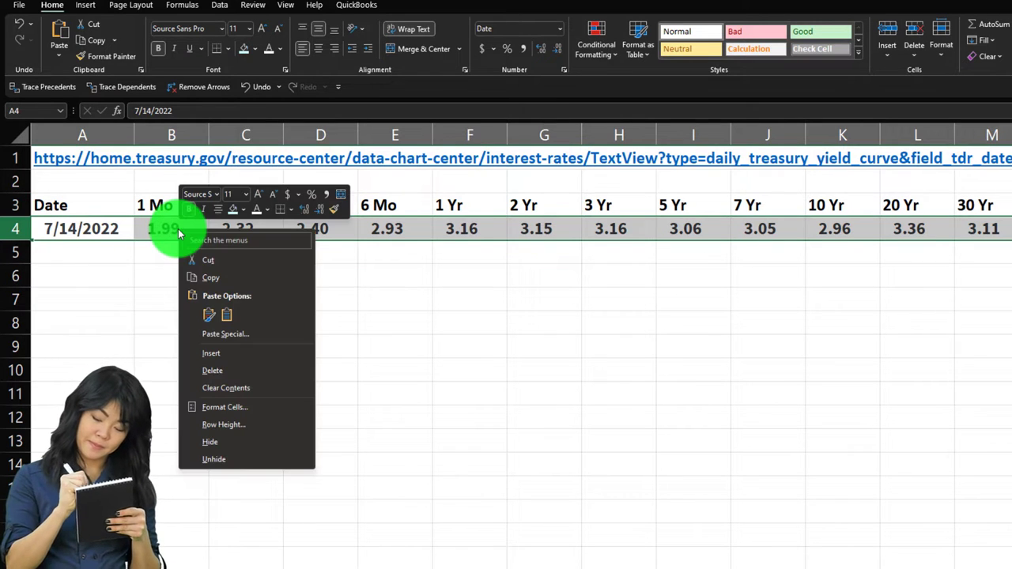
pyautogui.click(232, 355)
pyautogui.click(231, 350)
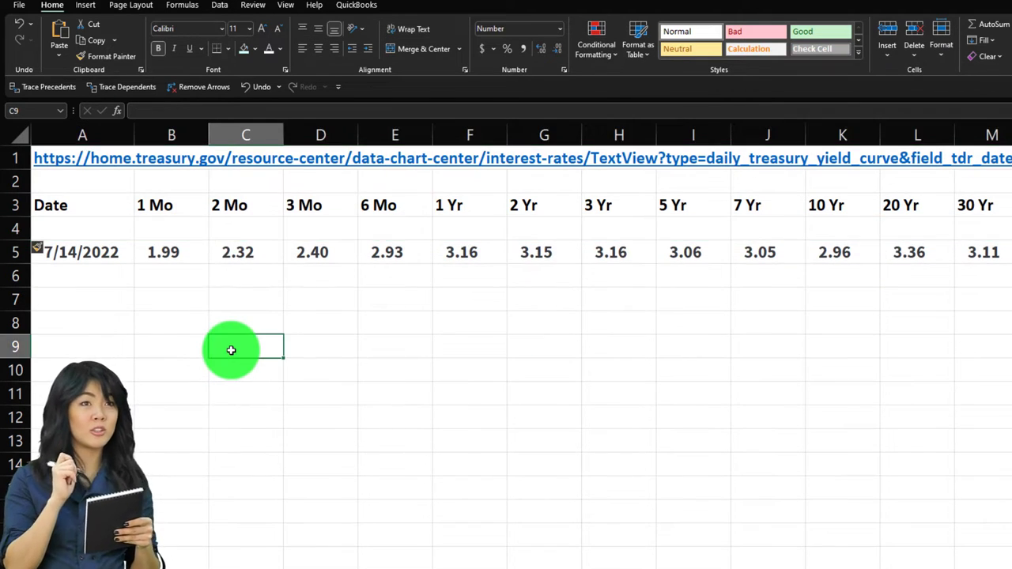
pyautogui.click(178, 228)
pyautogui.write('=12/1')
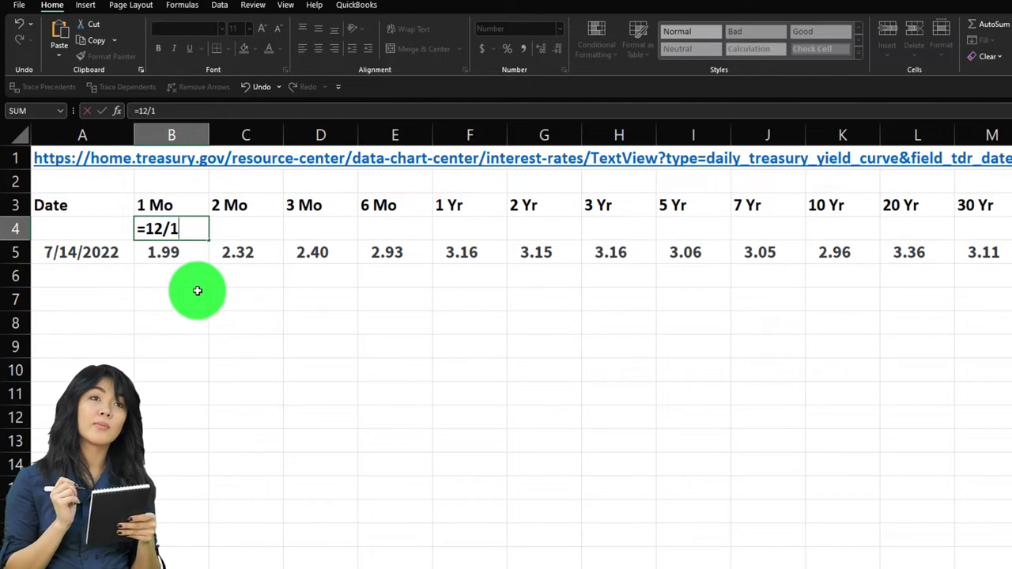
pyautogui.press('Return')
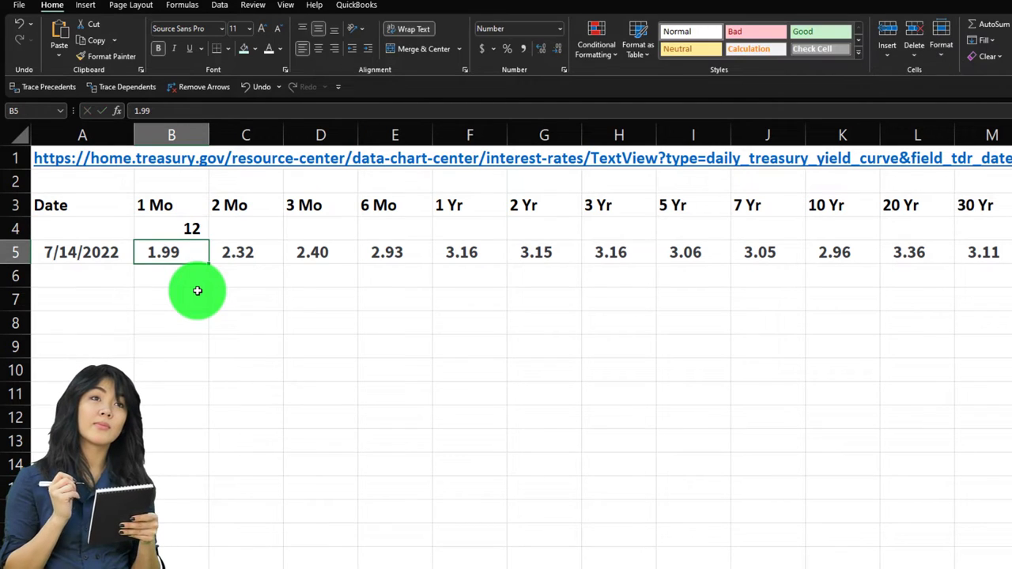
pyautogui.press('Up')
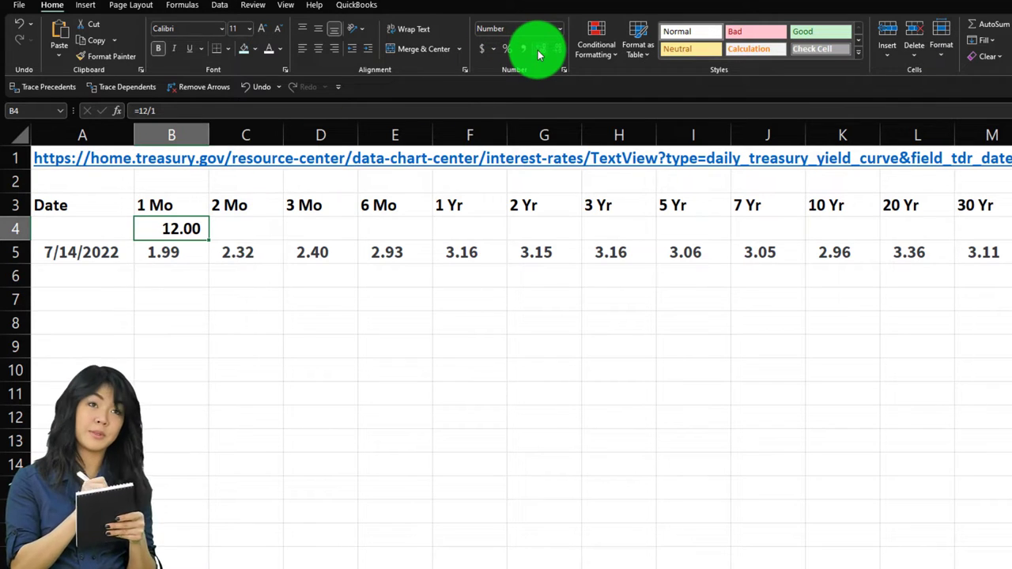
# Step: Enter the 1 Mo maturity in years in B4 as =1/12, displayed with three decimals
pyautogui.press('Down')
pyautogui.press('Up')
pyautogui.write('=1/12')
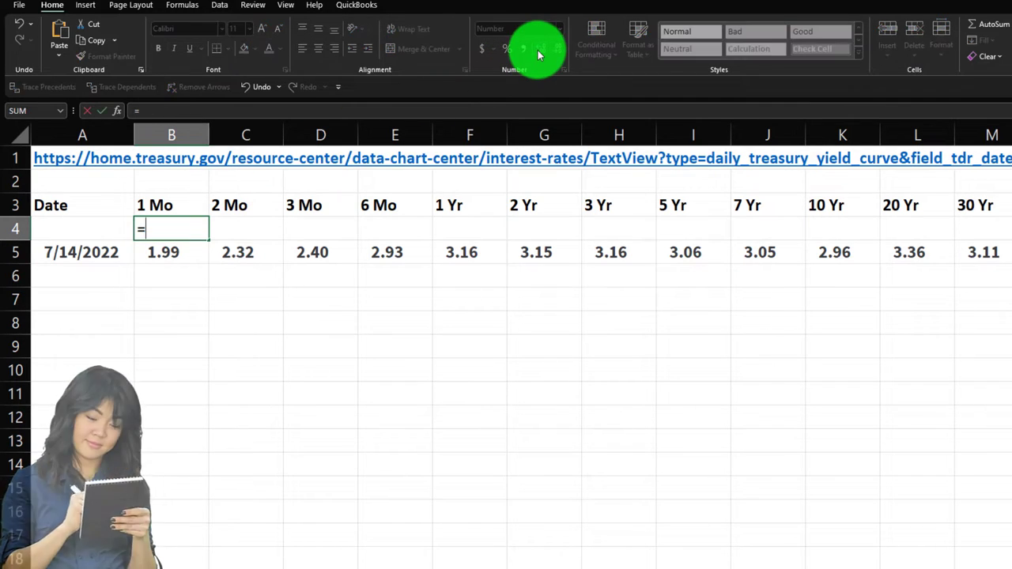
pyautogui.press('Return')
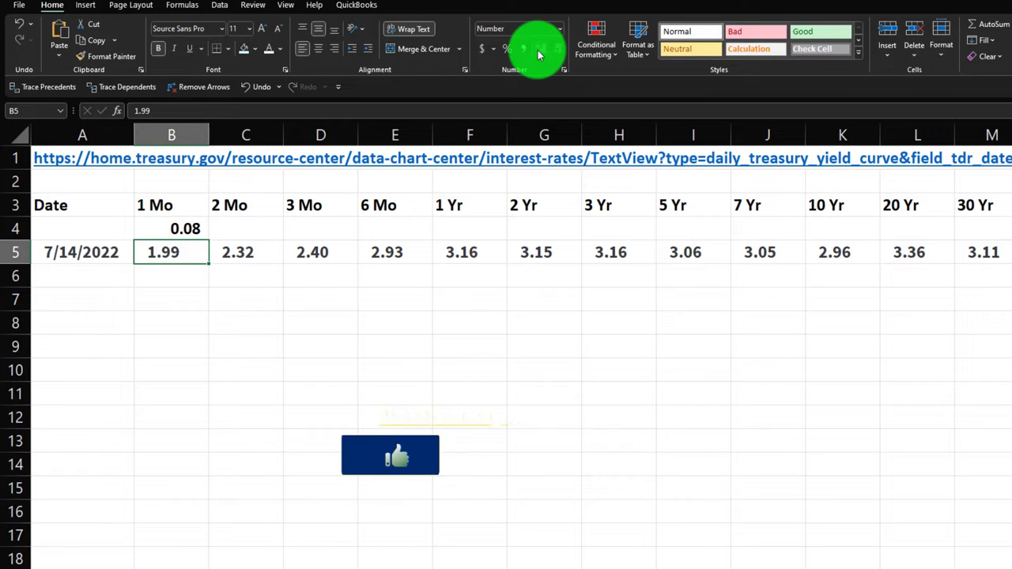
pyautogui.press('Up')
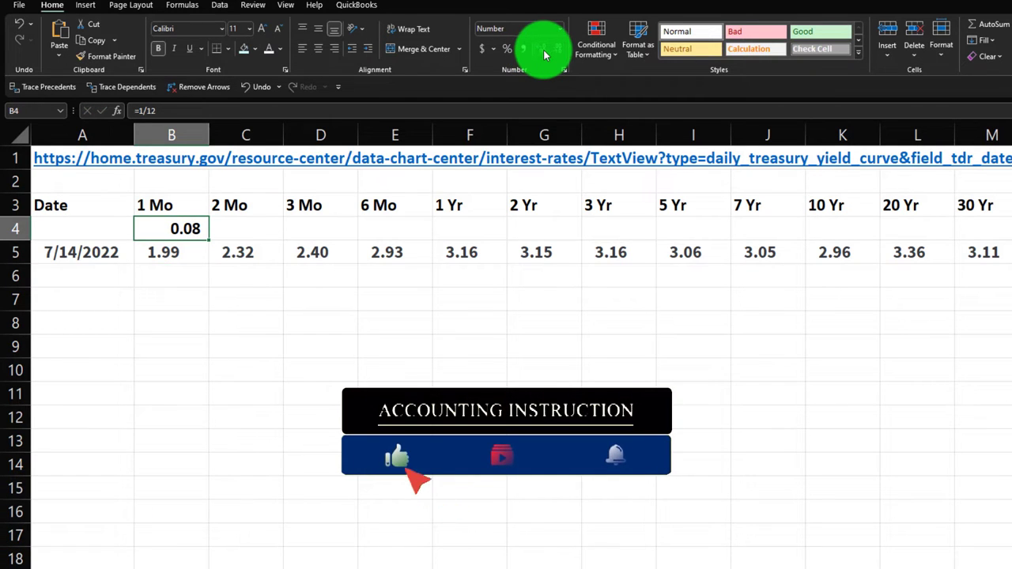
# Step: Enter the 2 Mo maturity in years in C4 as =2/12, displayed with three decimals
pyautogui.click(260, 227)
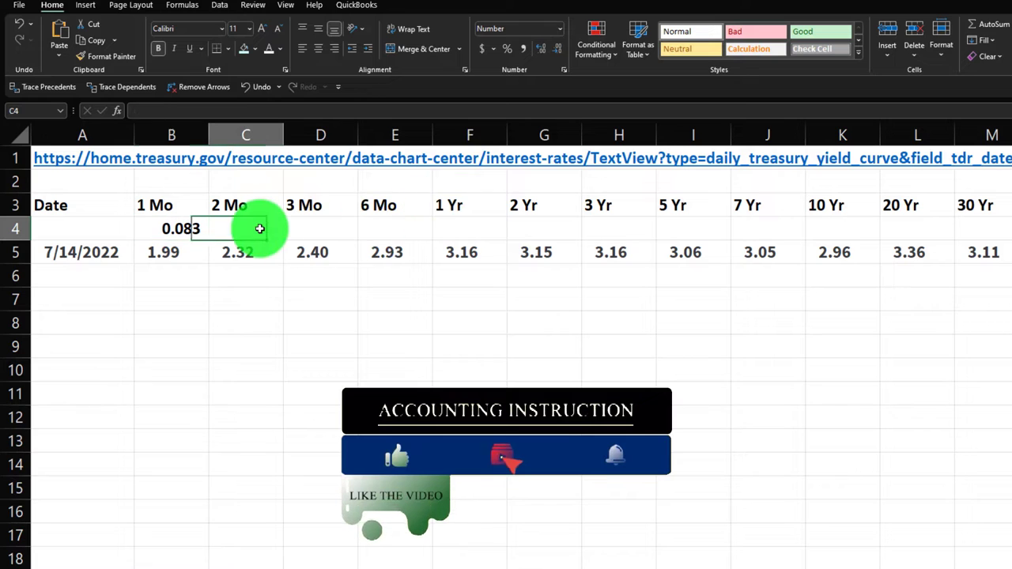
pyautogui.write('=2')
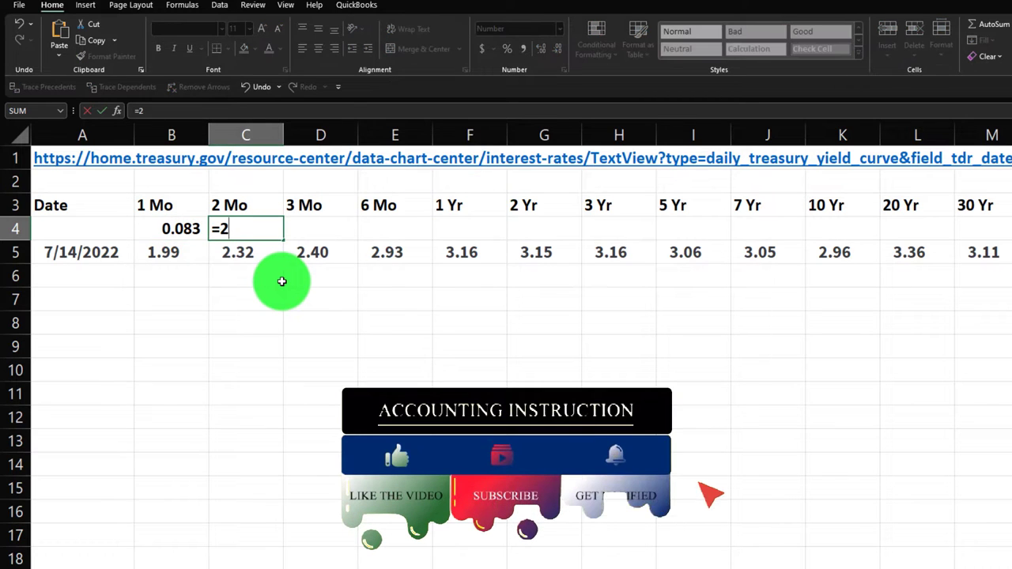
pyautogui.write('/12')
pyautogui.press('Return')
pyautogui.press('Up')
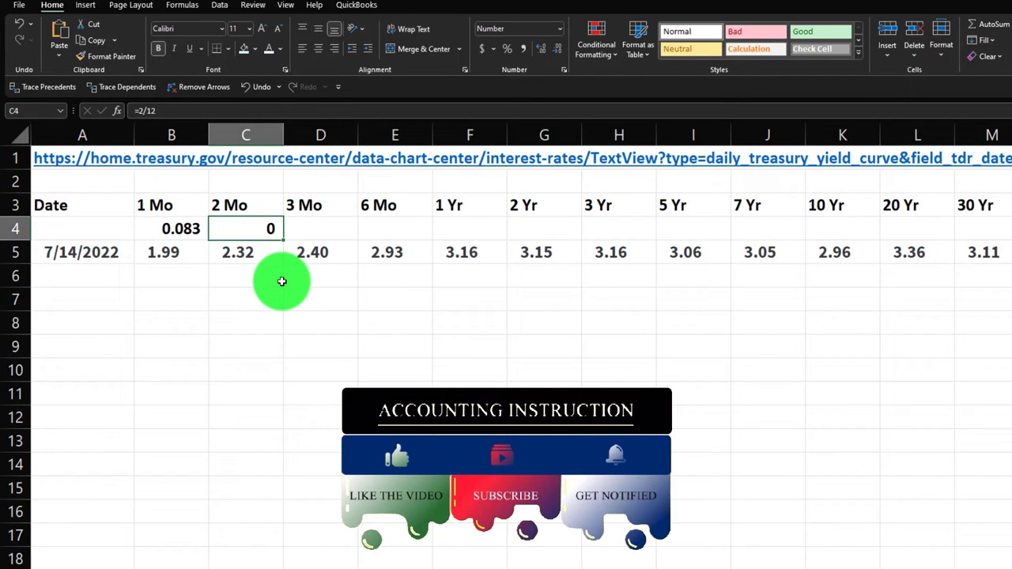
pyautogui.click(543, 48)
# Step: Copy the number formatting of C4 to D4:E4 with Format Painter
pyautogui.click(107, 60)
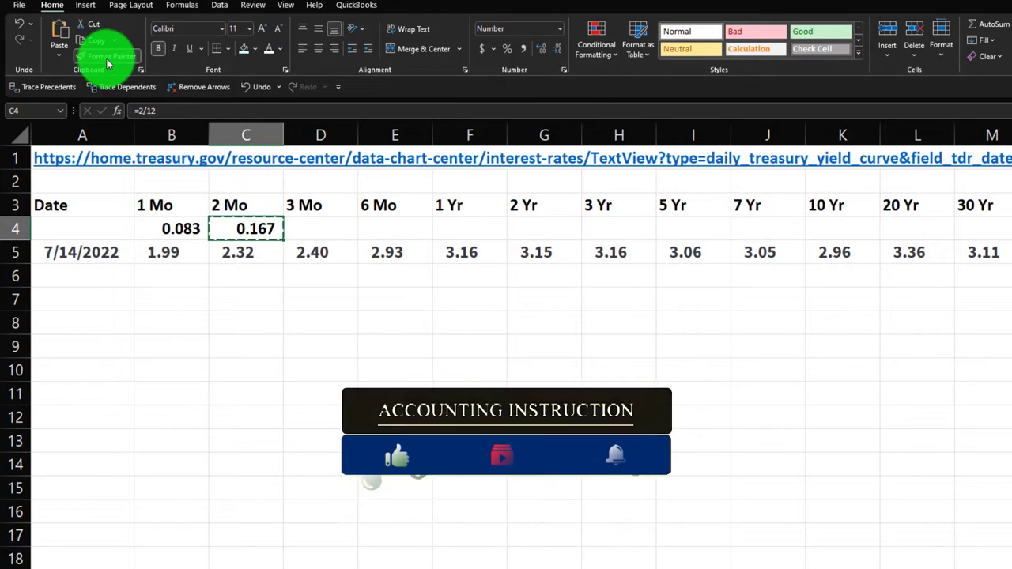
pyautogui.click(344, 224)
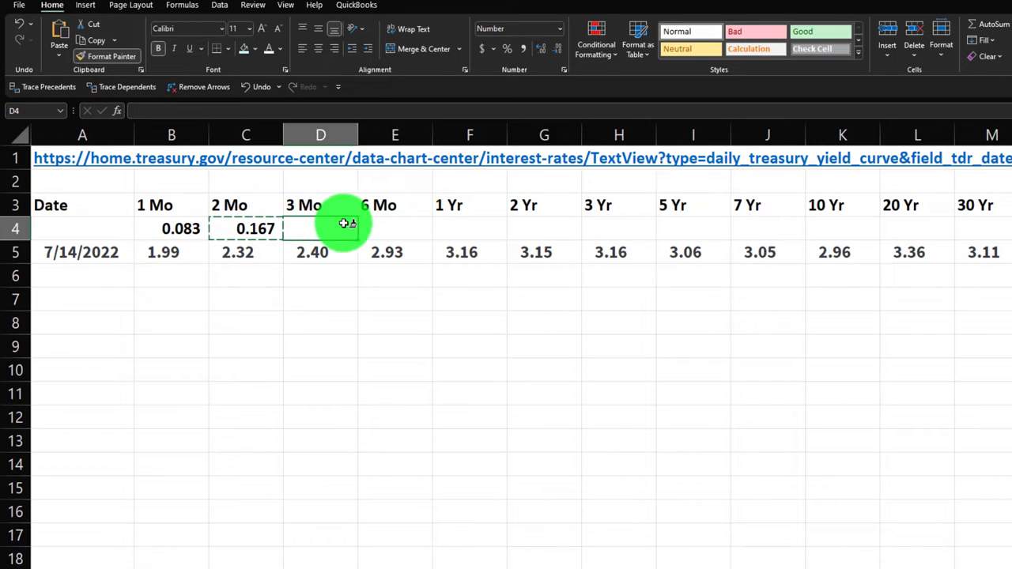
pyautogui.moveTo(344, 224); pyautogui.dragTo(386, 220)
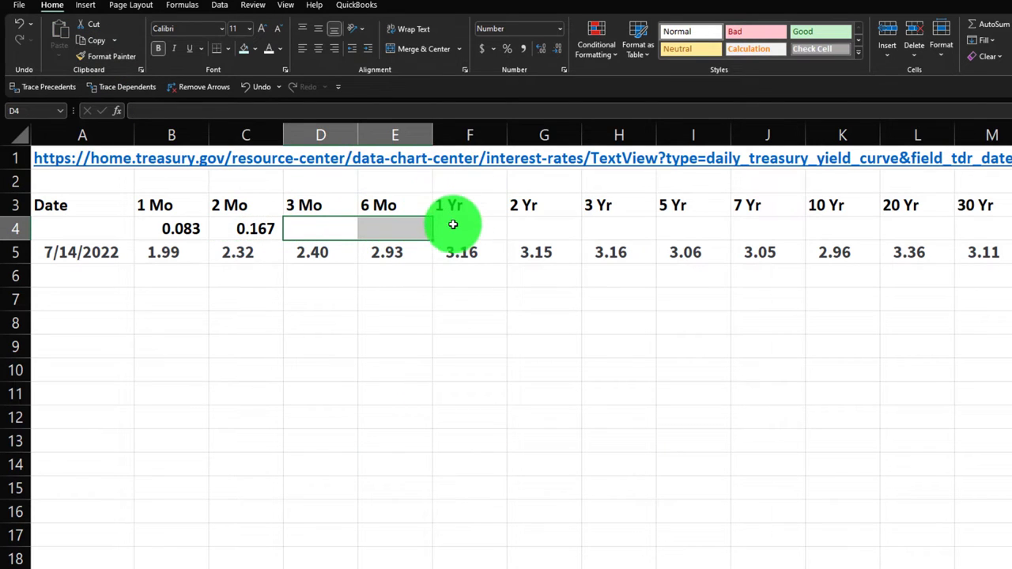
# Step: Enter =3/12 in D4 for the 3 Mo maturity and =6/12 in E4 for the 6 Mo maturity
pyautogui.click(315, 233)
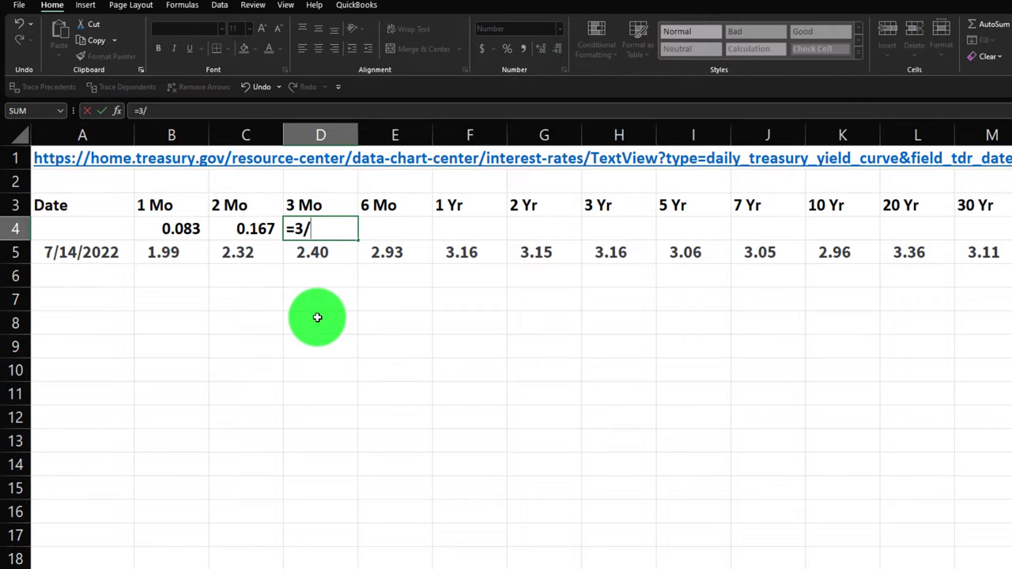
pyautogui.press('Tab')
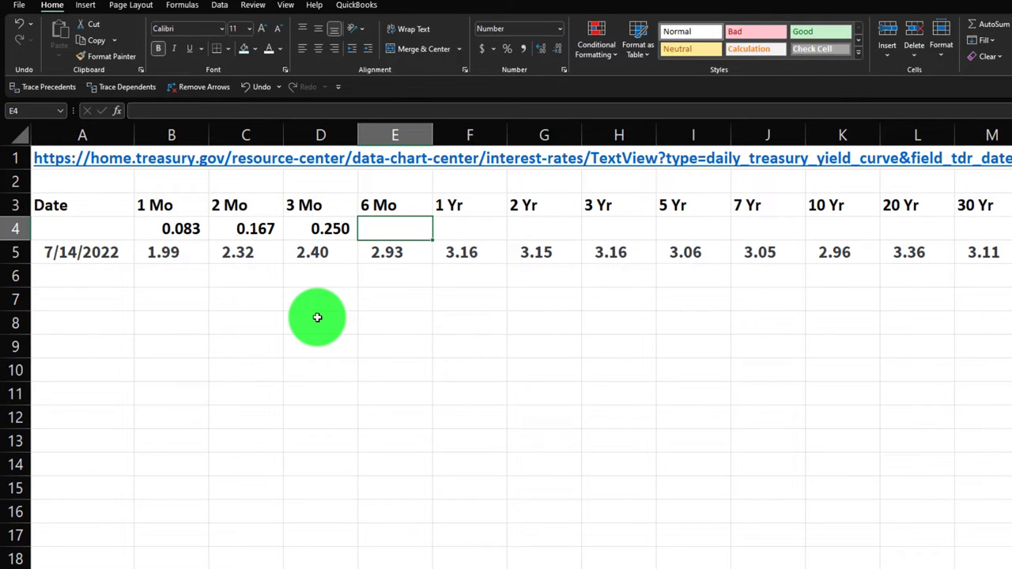
pyautogui.write('=6/12')
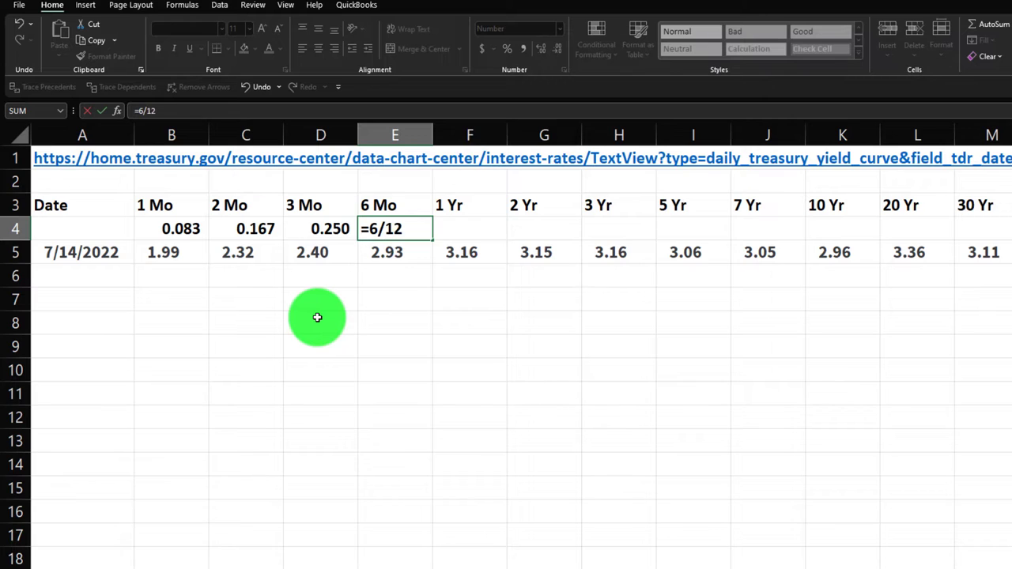
pyautogui.press('Tab')
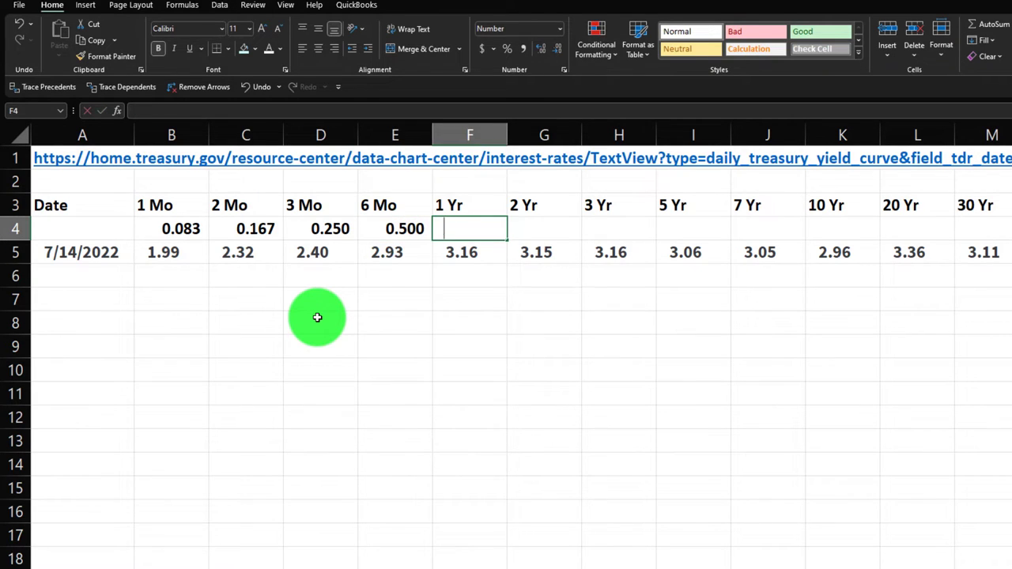
# Step: Fill F4:M4 with the maturities in years 1, 2, 3, 5, 7, 10, 20 and 30 under the matching headers
pyautogui.write('1')
pyautogui.press('Tab')
pyautogui.write('2')
pyautogui.press('Tab')
pyautogui.write('3')
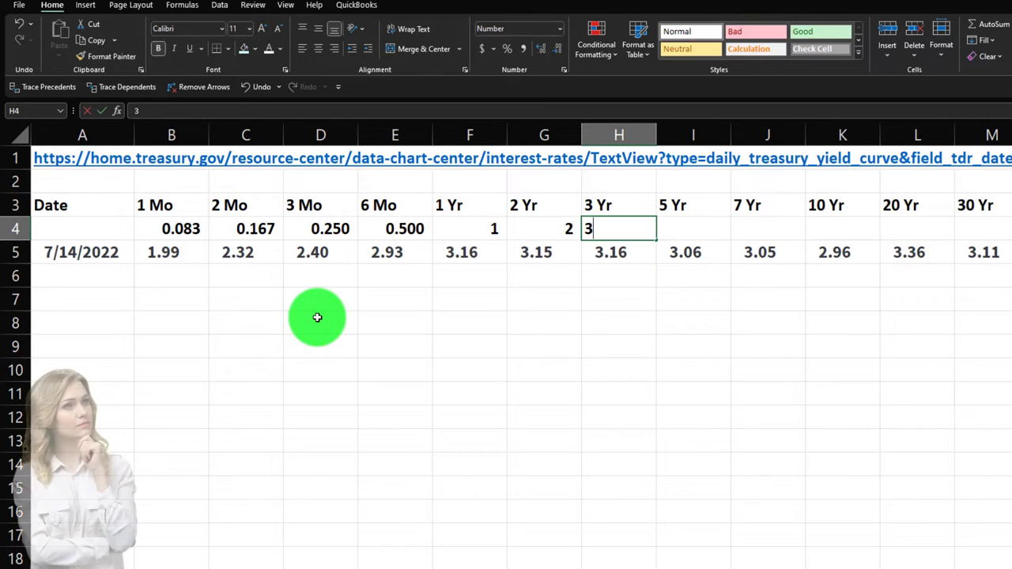
pyautogui.press('Tab')
pyautogui.write('5')
pyautogui.press('Tab')
pyautogui.write('7')
pyautogui.press('Tab')
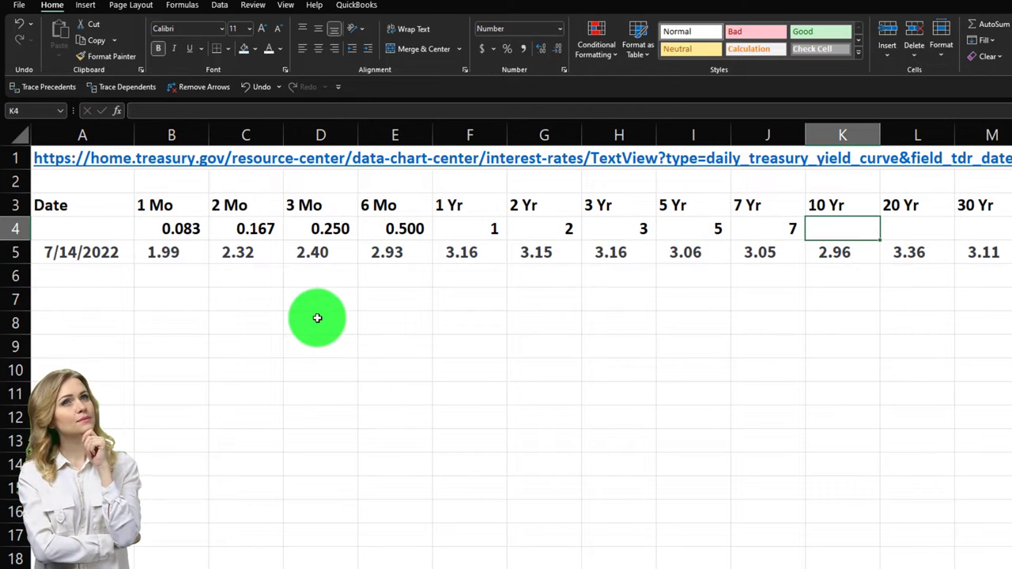
pyautogui.write('10')
pyautogui.press('Tab')
pyautogui.write('20')
pyautogui.press('Tab')
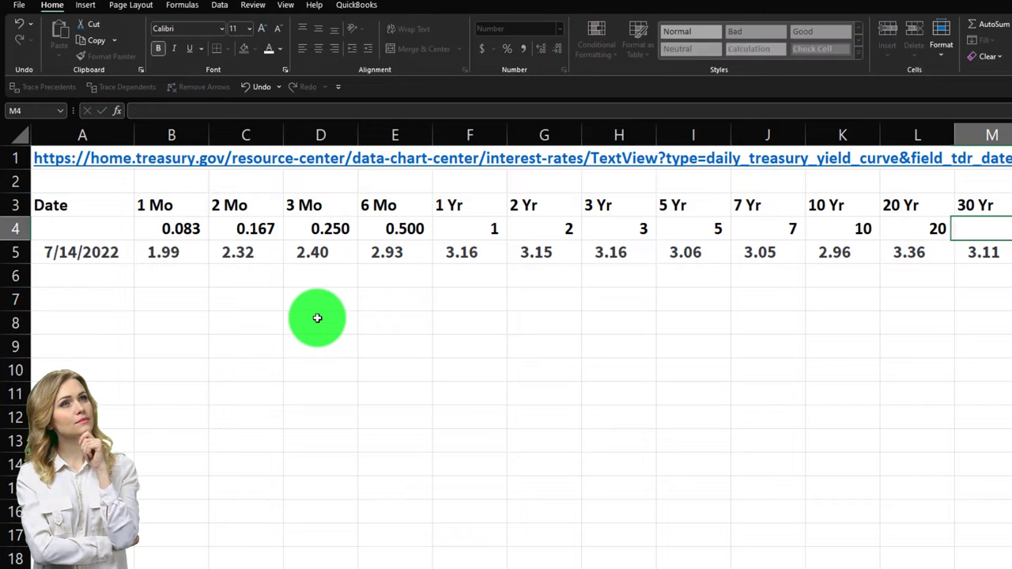
pyautogui.write('30')
pyautogui.press('Return')
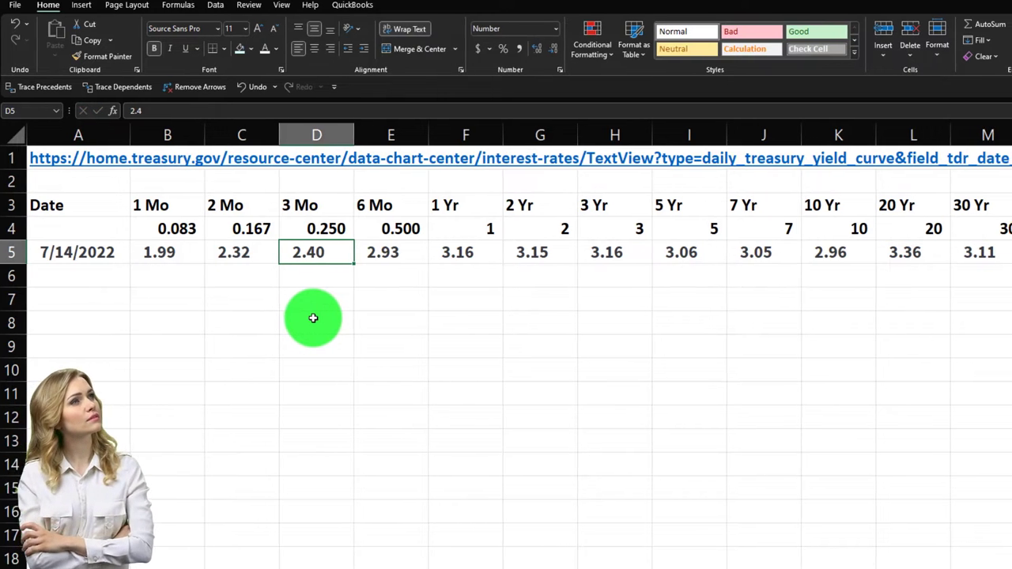
# Step: Give the header block A3:M4 a black fill with white text
pyautogui.click(55, 205)
pyautogui.moveTo(115, 204); pyautogui.dragTo(921, 237)
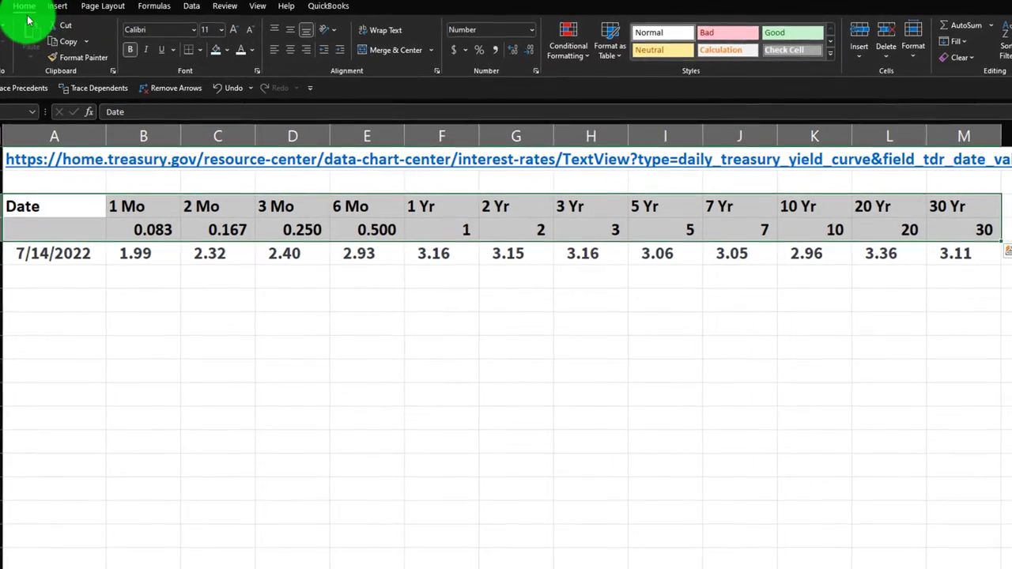
pyautogui.click(229, 54)
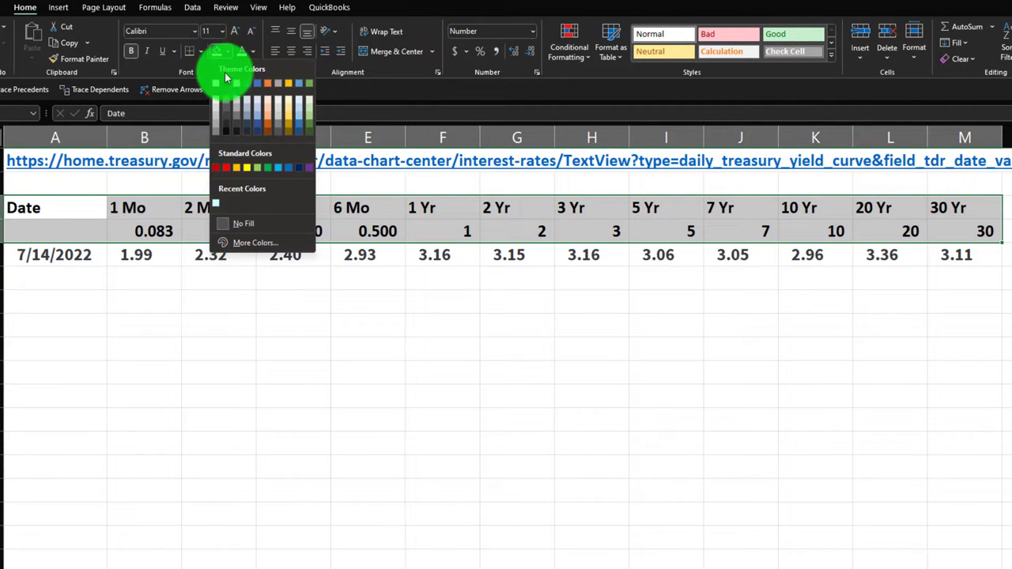
pyautogui.click(227, 81)
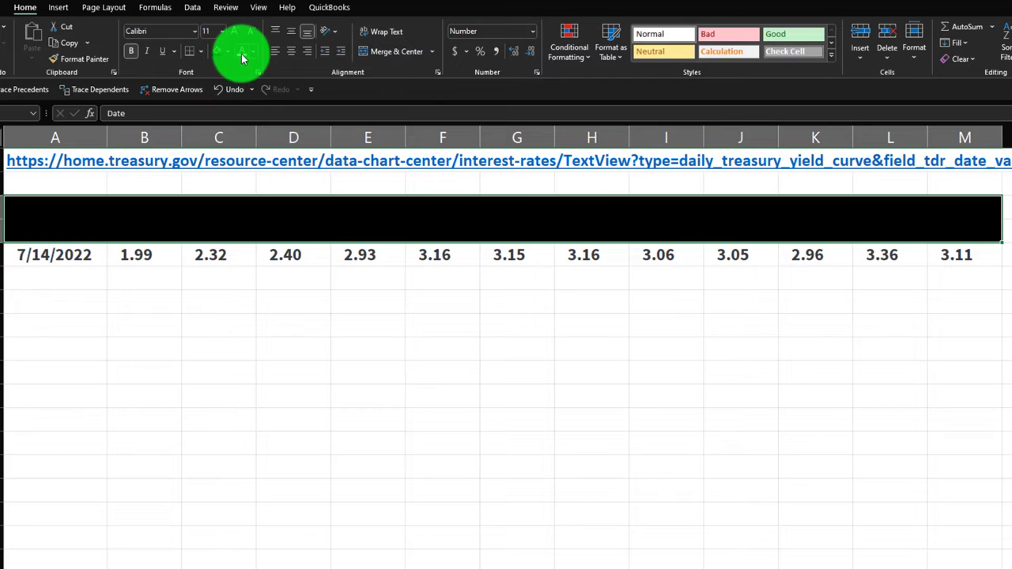
pyautogui.click(243, 50)
pyautogui.click(275, 255)
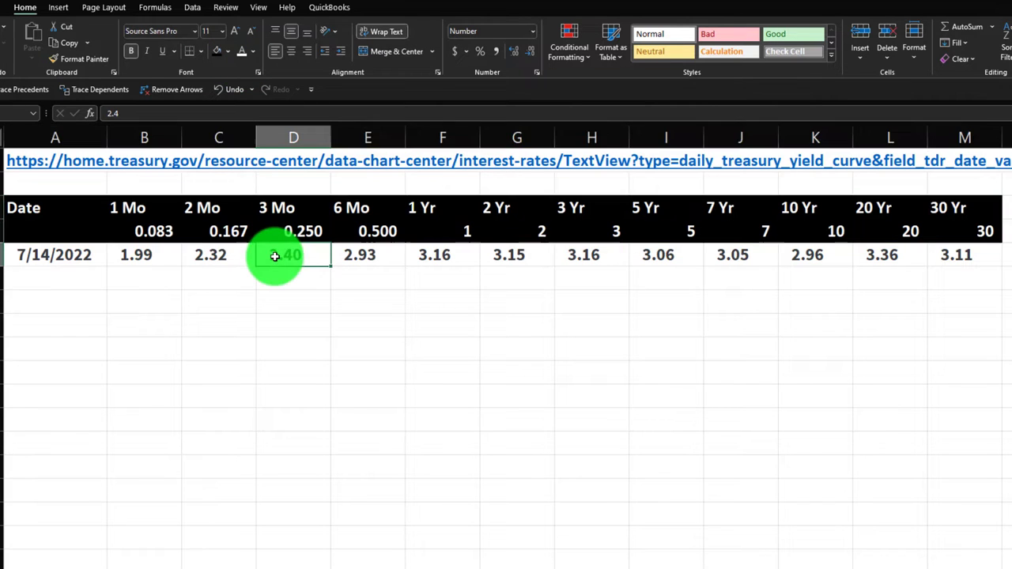
# Step: Center the maturity labels and year values in B3:M4 horizontally
pyautogui.moveTo(163, 205); pyautogui.dragTo(953, 228)
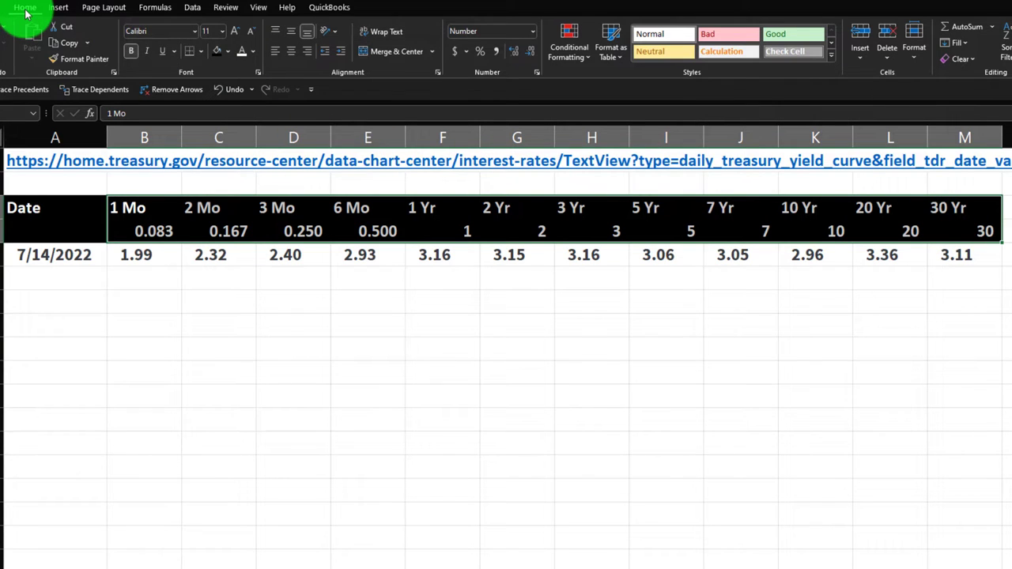
pyautogui.click(291, 51)
pyautogui.click(323, 327)
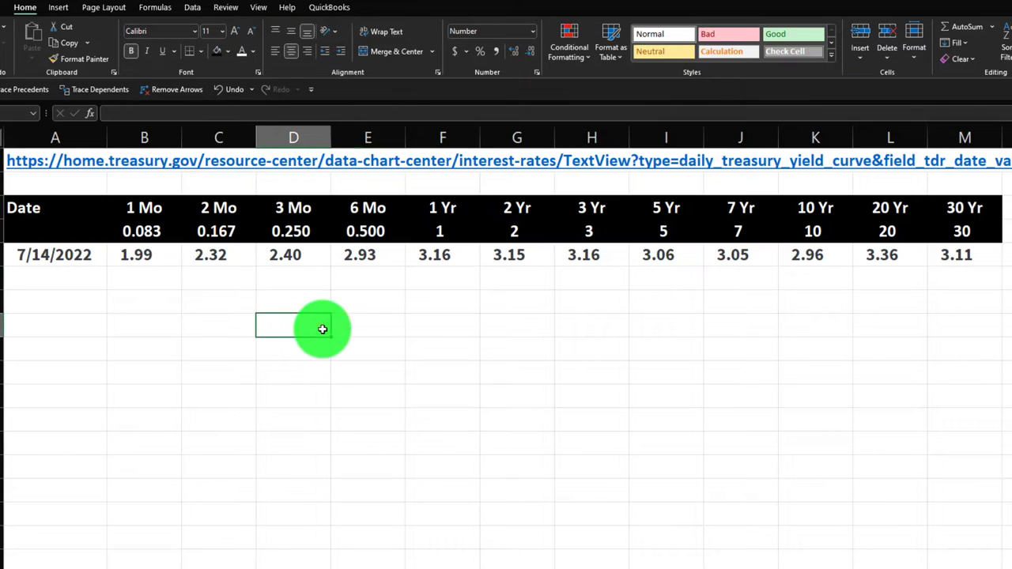
# Step: Give the 7/14/2022 rate row A5:M5 a light blue fill and apply all borders to it
pyautogui.moveTo(96, 254); pyautogui.dragTo(779, 251)
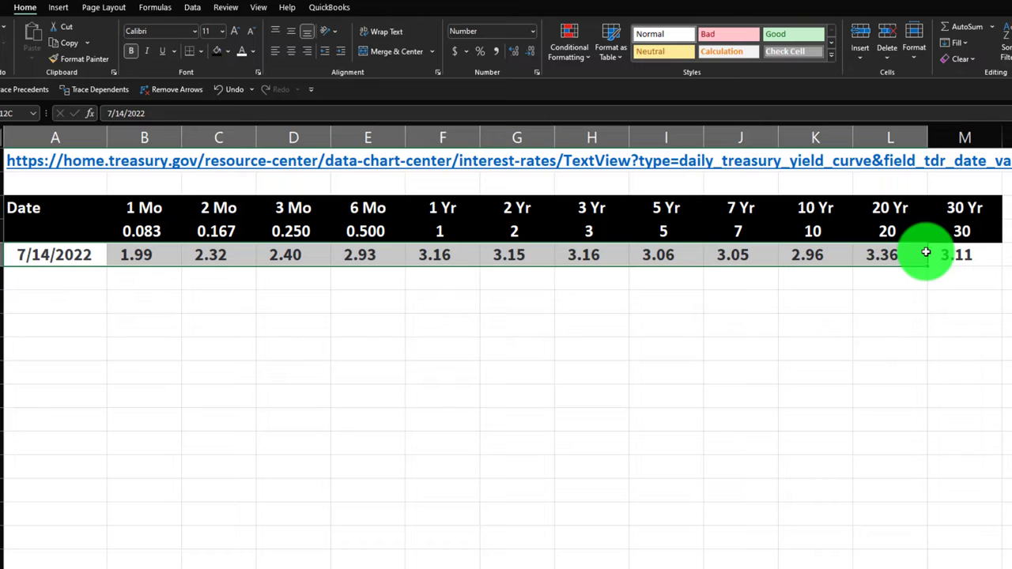
pyautogui.moveTo(926, 252); pyautogui.dragTo(938, 253)
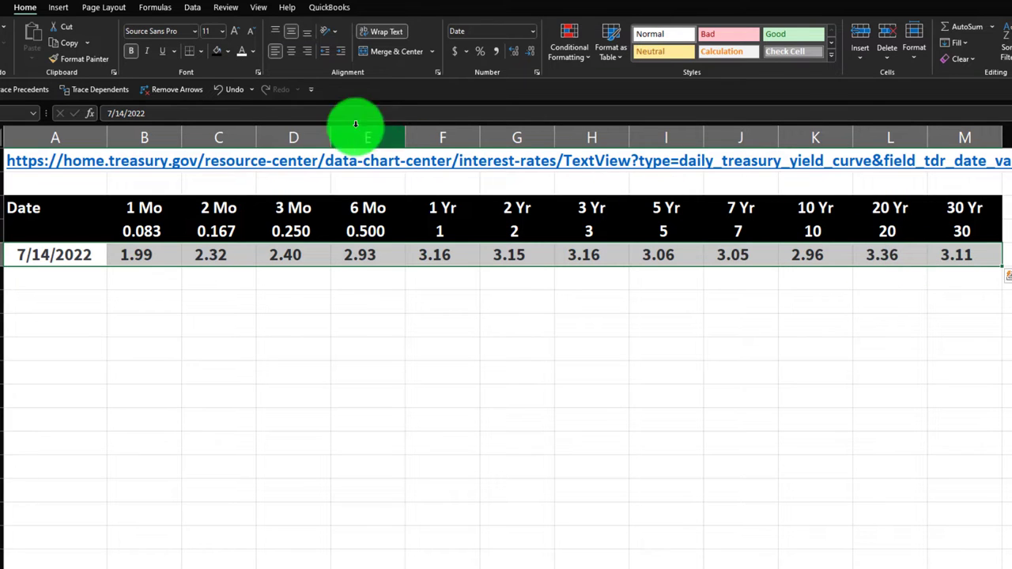
pyautogui.click(229, 53)
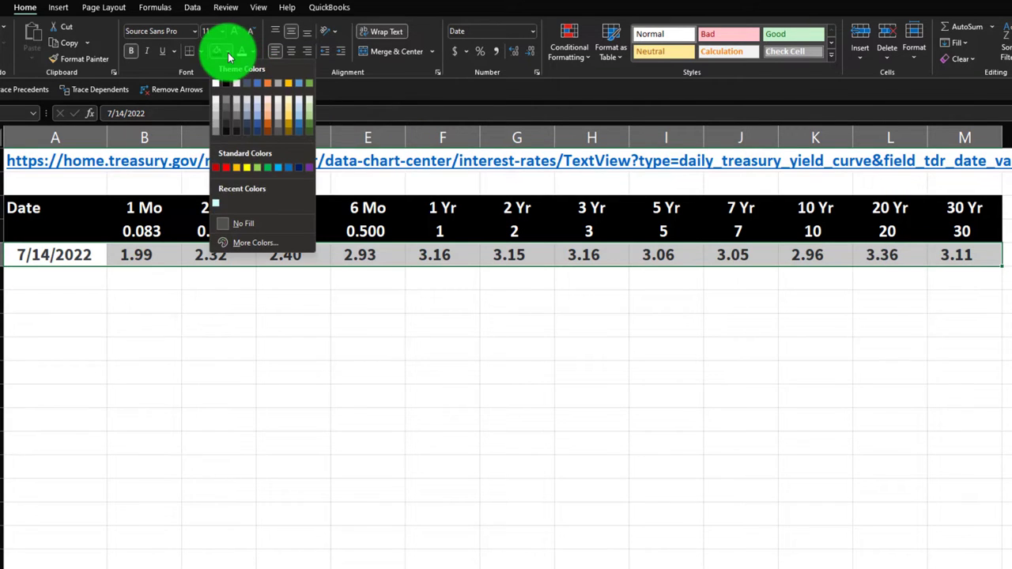
pyautogui.click(228, 246)
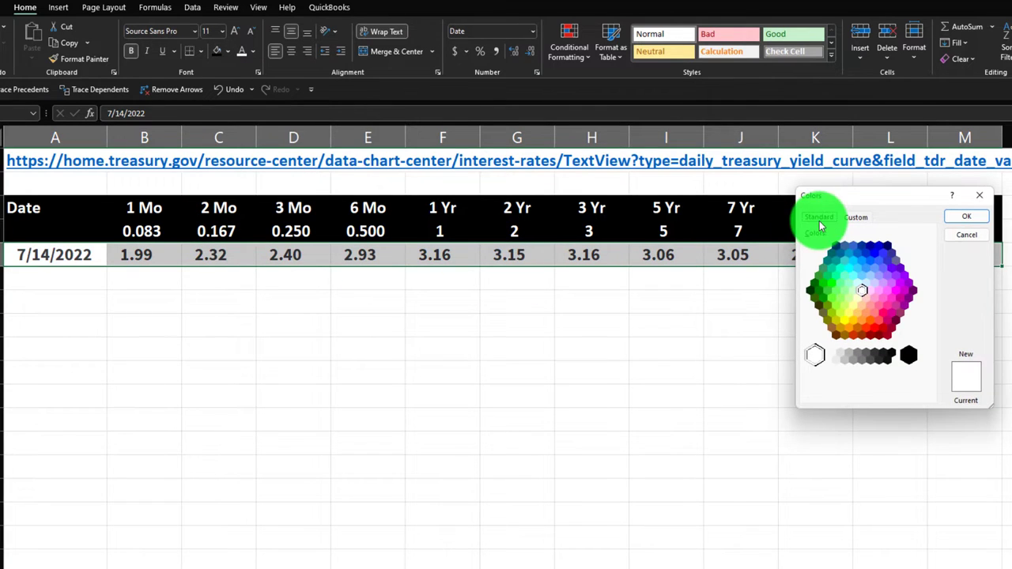
pyautogui.click(959, 224)
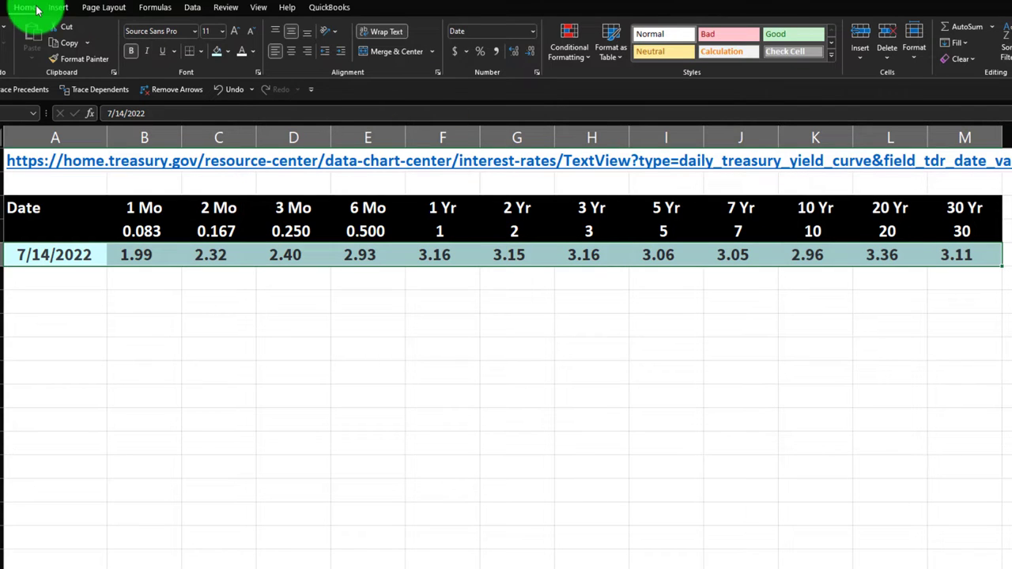
pyautogui.click(201, 51)
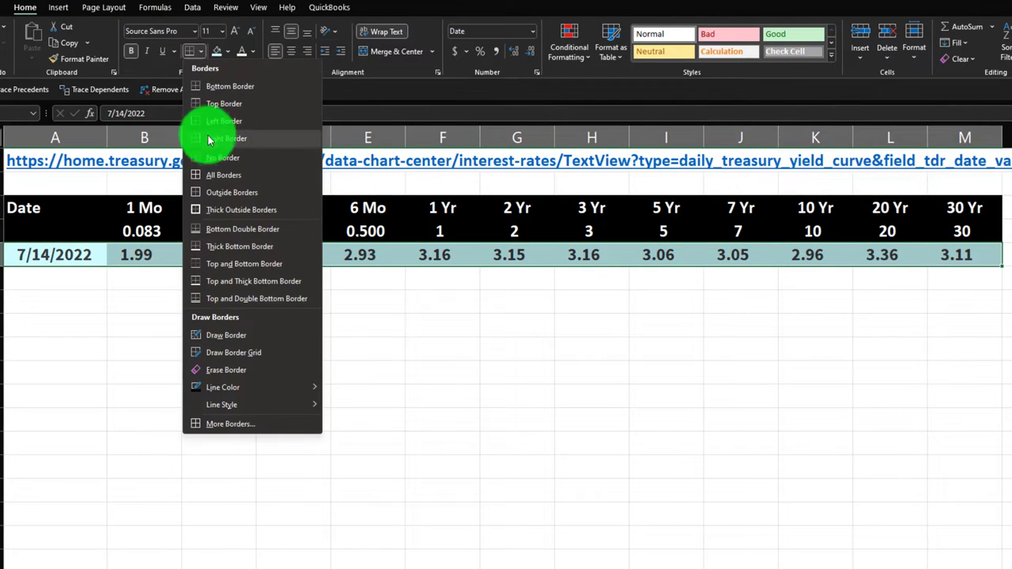
pyautogui.click(212, 175)
pyautogui.click(251, 300)
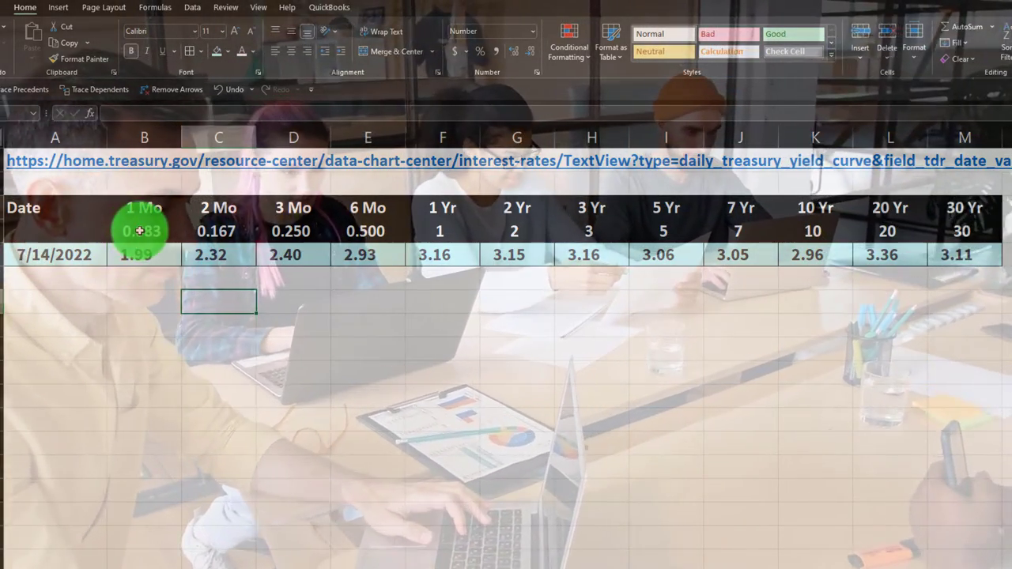
# Step: Insert a scatter chart with smooth lines and markers from the maturities and rates in B4:M5
pyautogui.moveTo(140, 231); pyautogui.dragTo(946, 257)
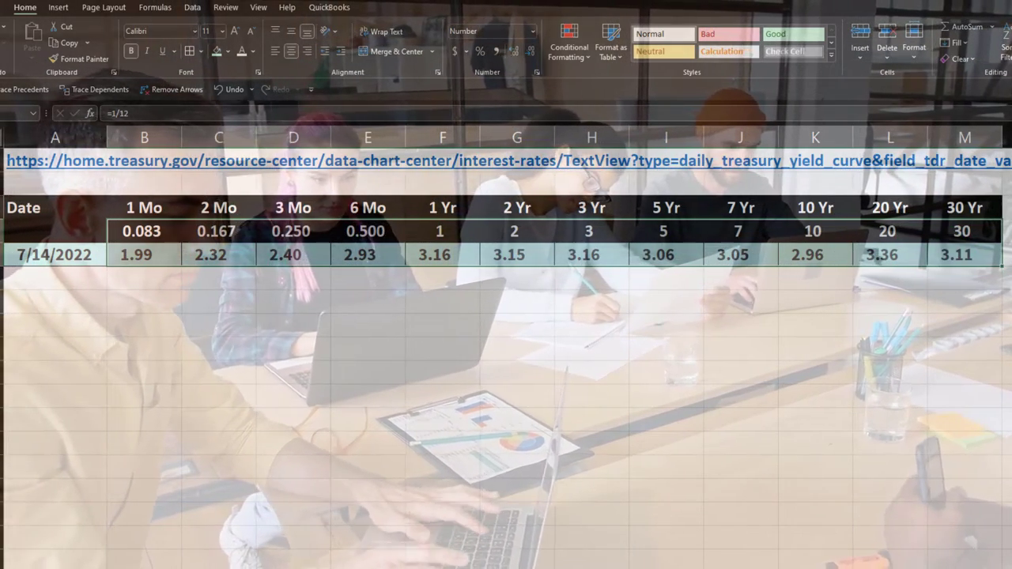
pyautogui.click(66, 10)
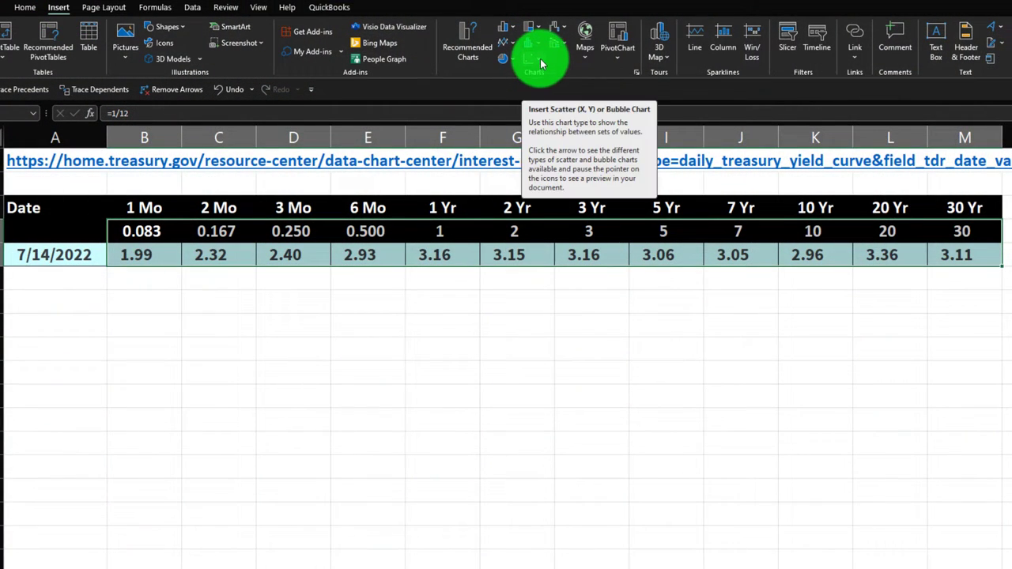
pyautogui.click(541, 63)
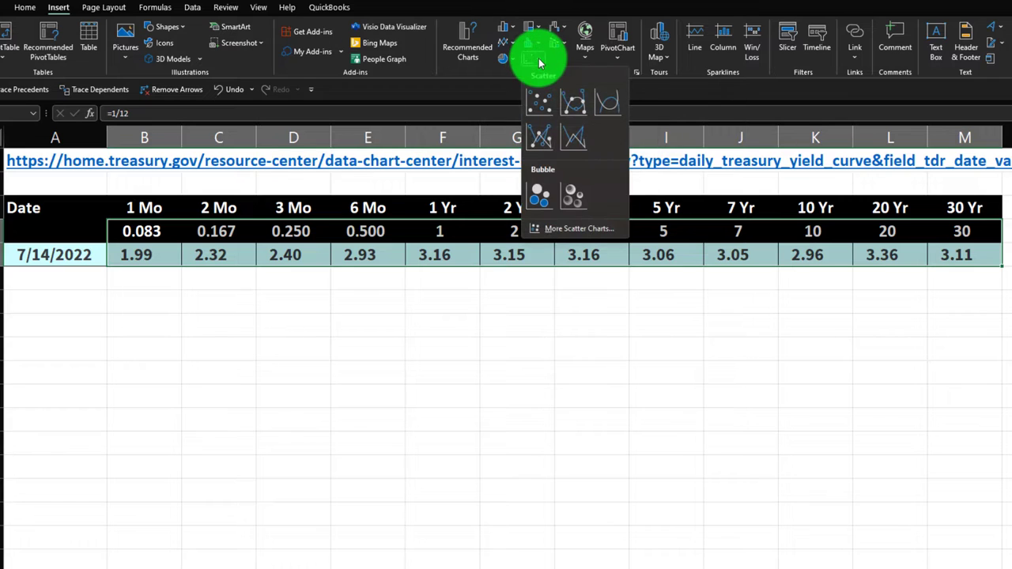
pyautogui.click(574, 109)
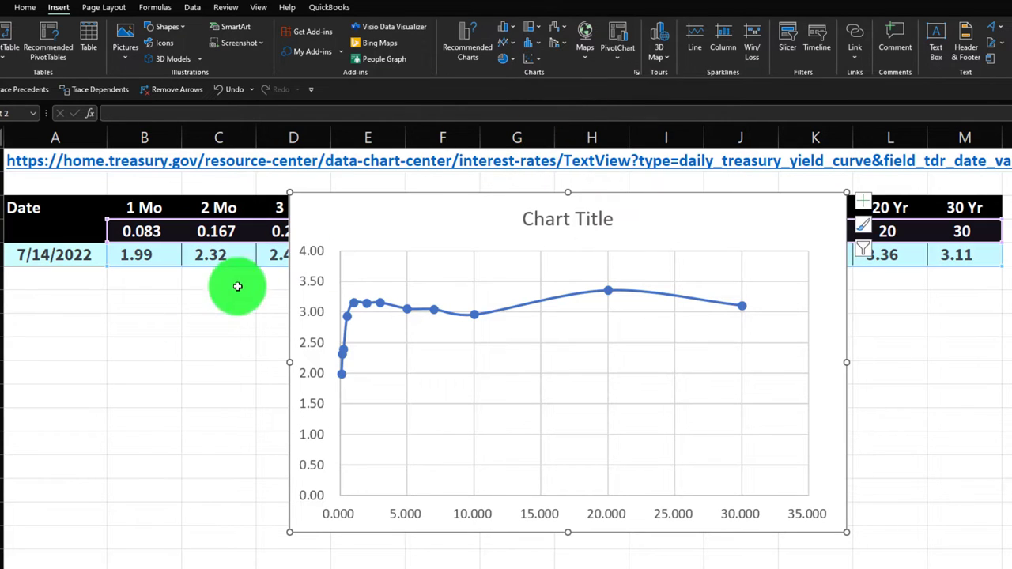
pyautogui.moveTo(338, 244); pyautogui.dragTo(306, 271)
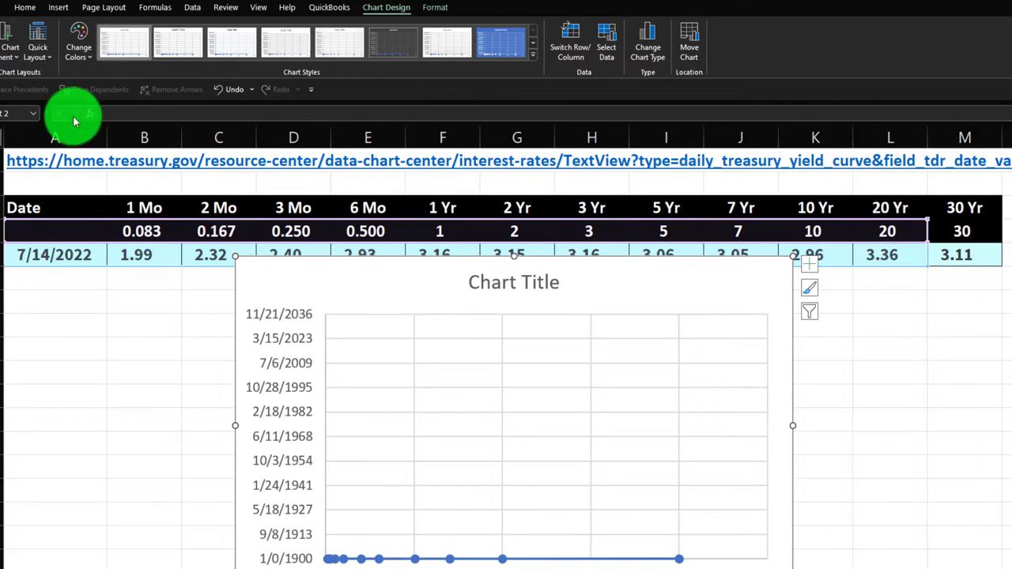
pyautogui.click(223, 92)
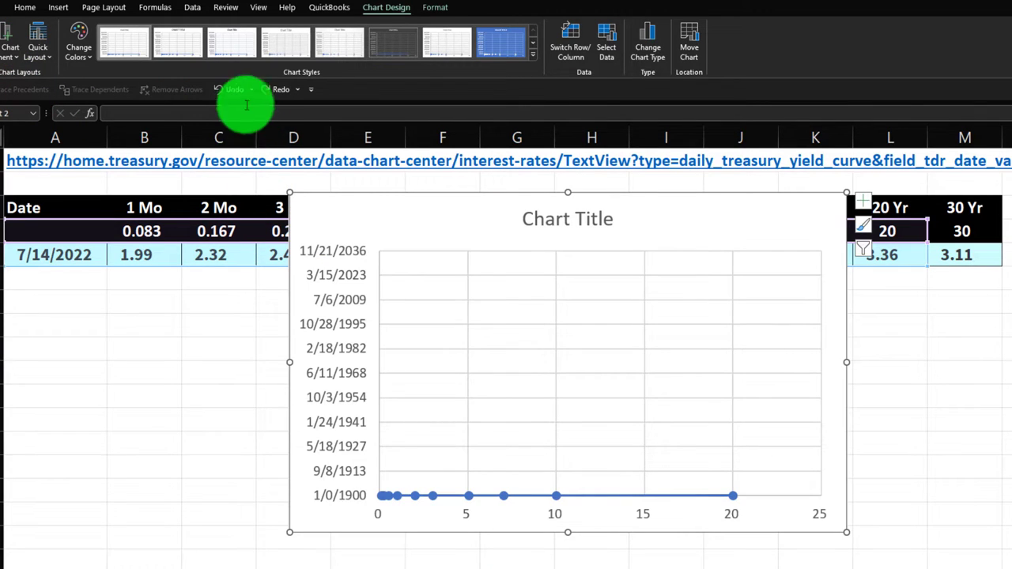
pyautogui.click(229, 92)
pyautogui.click(942, 342)
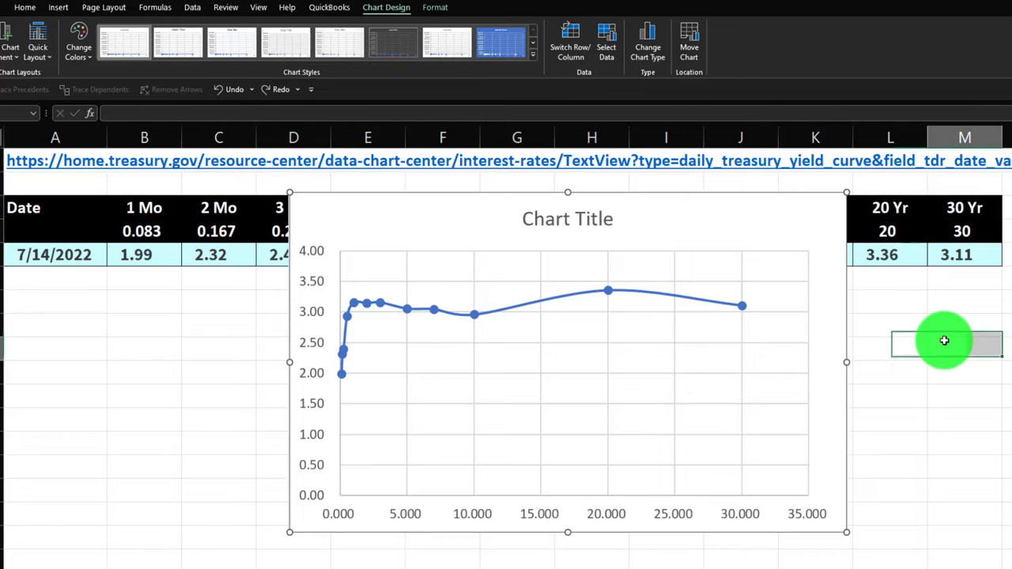
# Step: Move the chart just below the rate table and widen it to span from column A to column L
pyautogui.click(819, 219)
pyautogui.moveTo(819, 219); pyautogui.dragTo(709, 304)
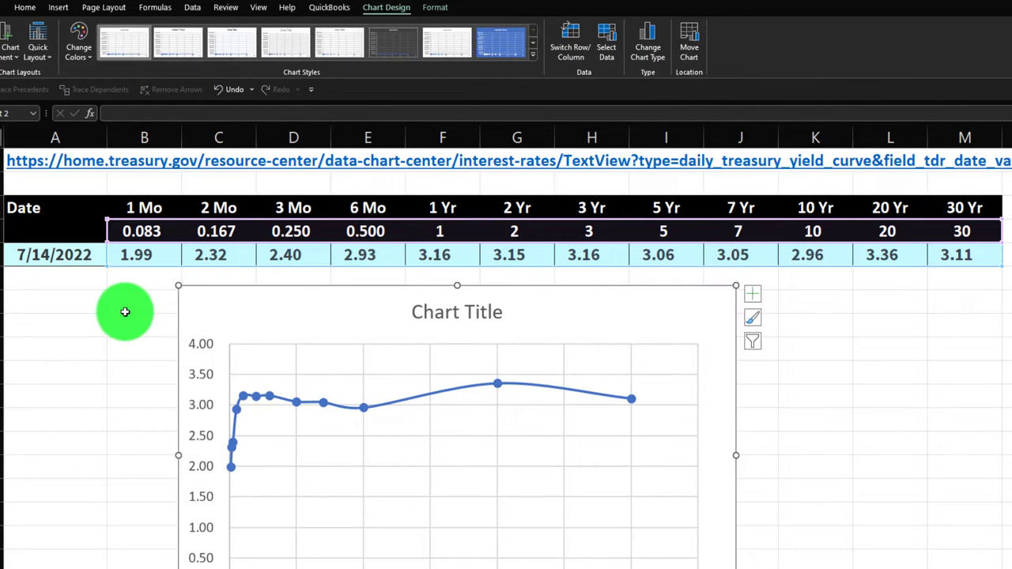
pyautogui.scroll(-1, 125, 312)
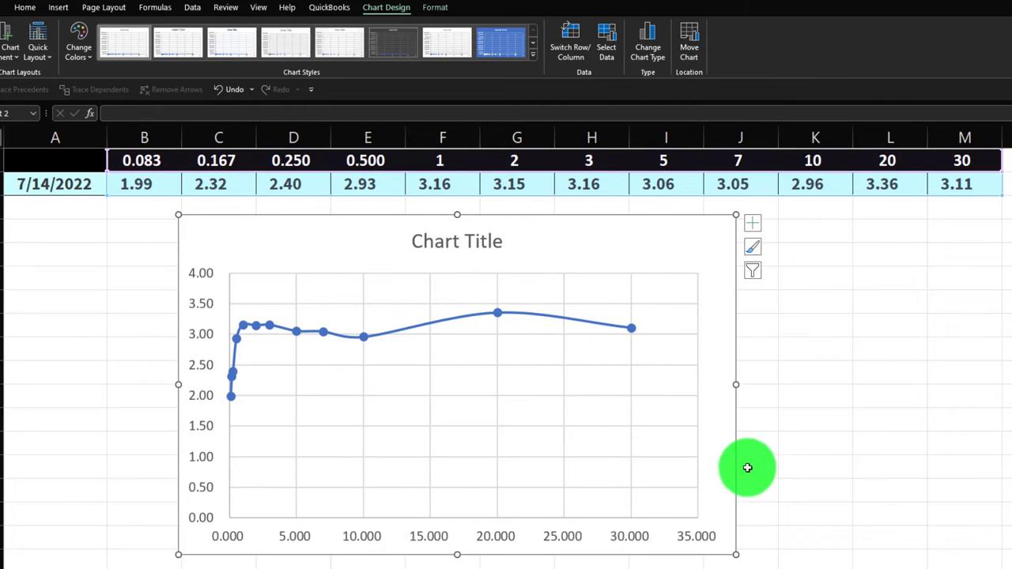
pyautogui.moveTo(738, 385); pyautogui.dragTo(879, 385)
pyautogui.moveTo(178, 386); pyautogui.dragTo(36, 378)
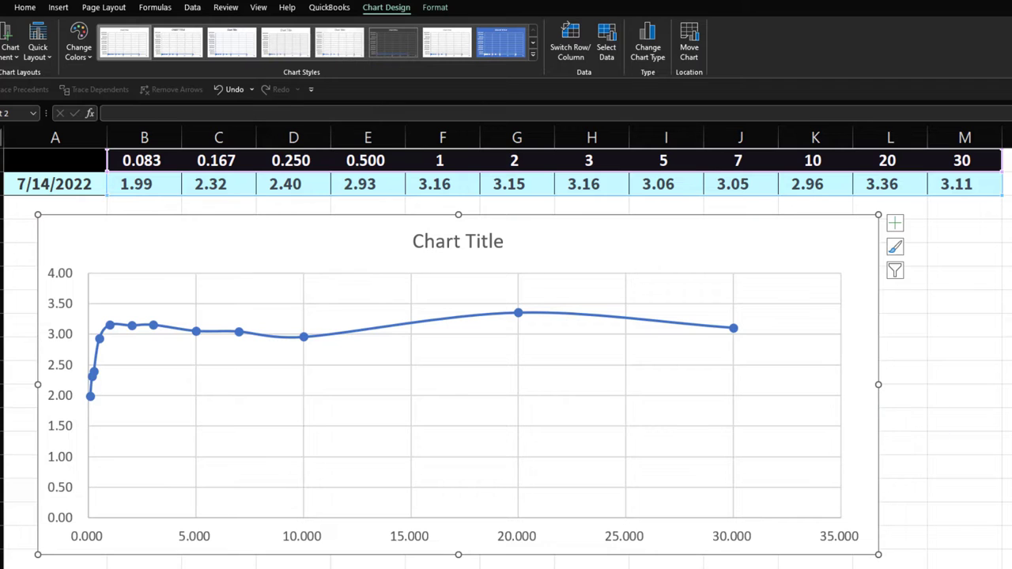
# Step: Add axis titles to the chart and name the vertical axis Yield
pyautogui.scroll(-1, 507, 356)
pyautogui.scroll(1, 506, 356)
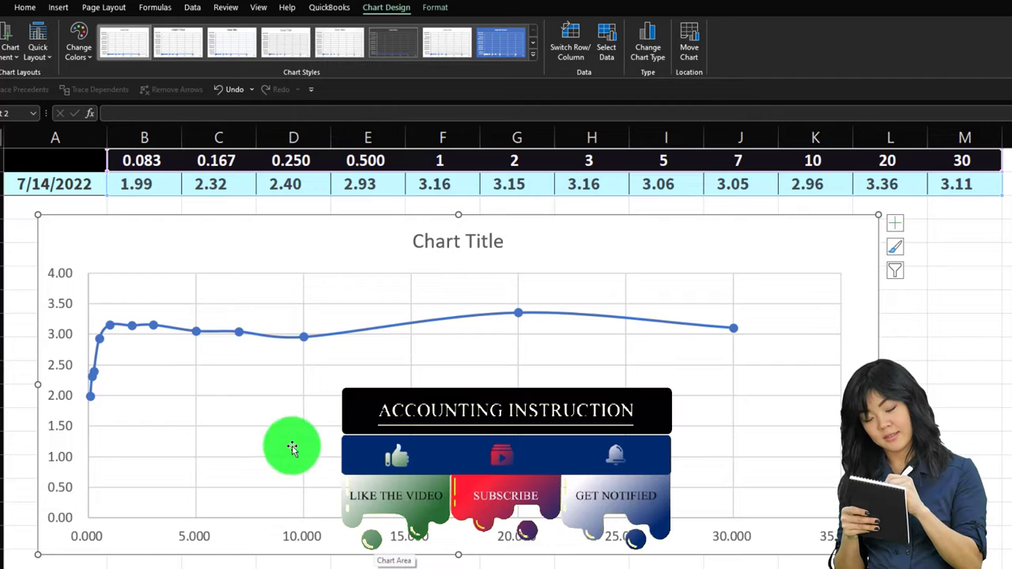
pyautogui.scroll(1, 206, 418)
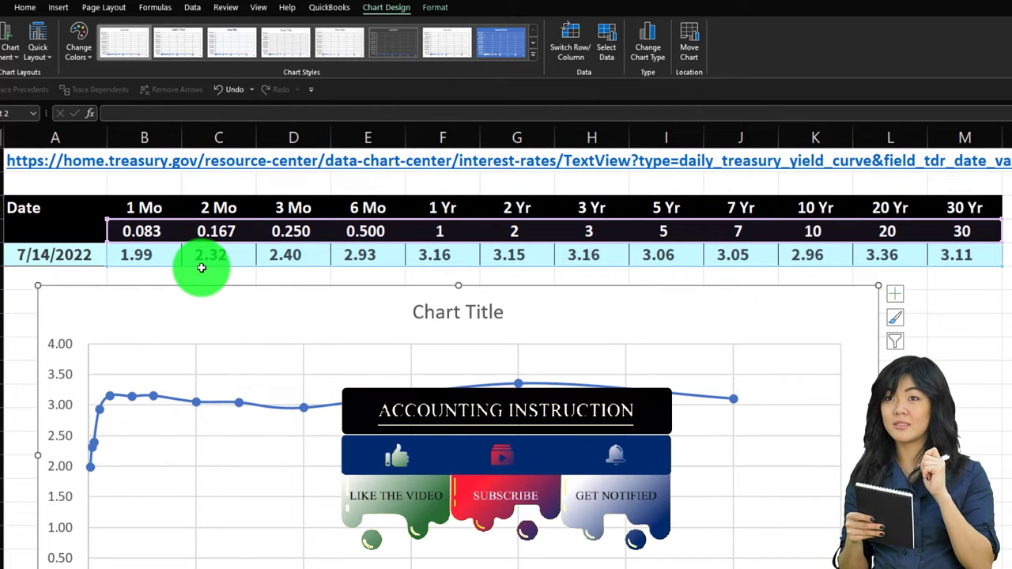
pyautogui.click(905, 295)
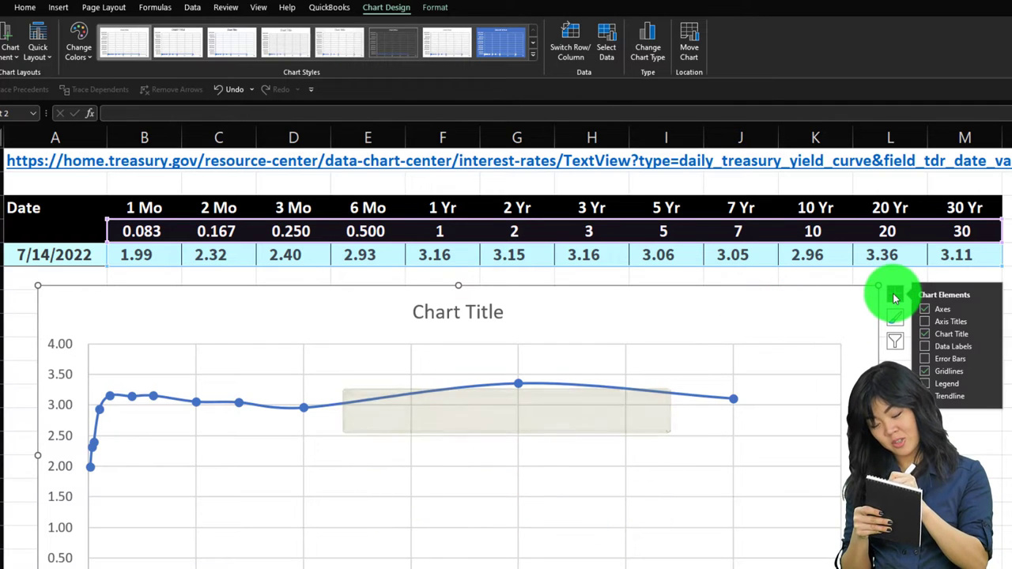
pyautogui.click(926, 323)
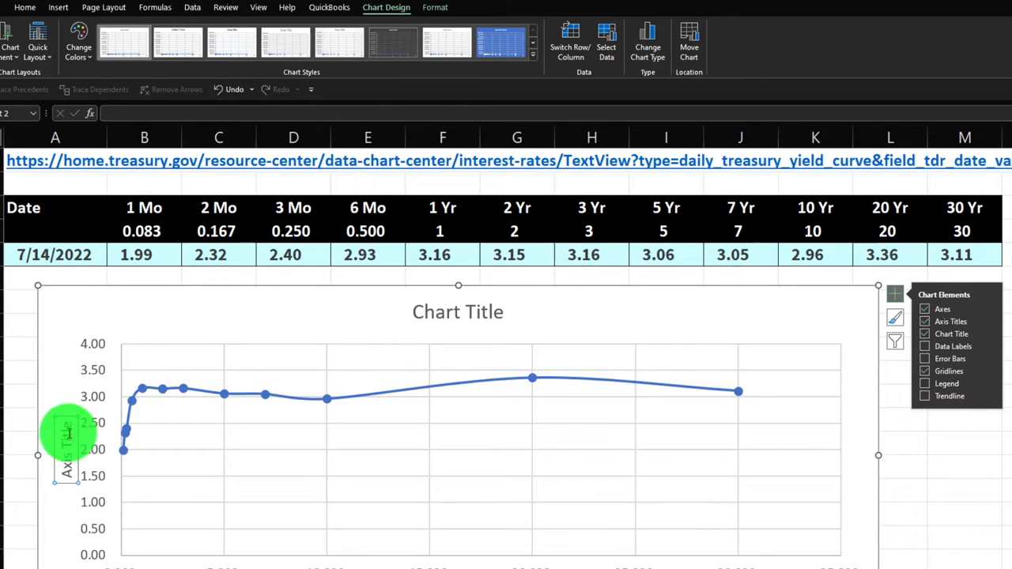
pyautogui.write('Yield')
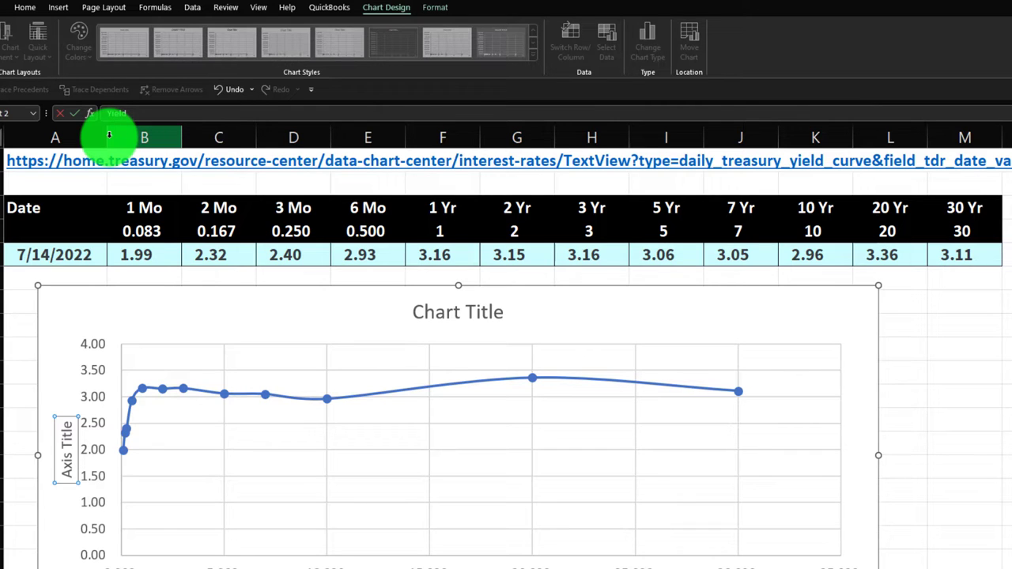
pyautogui.press('Return')
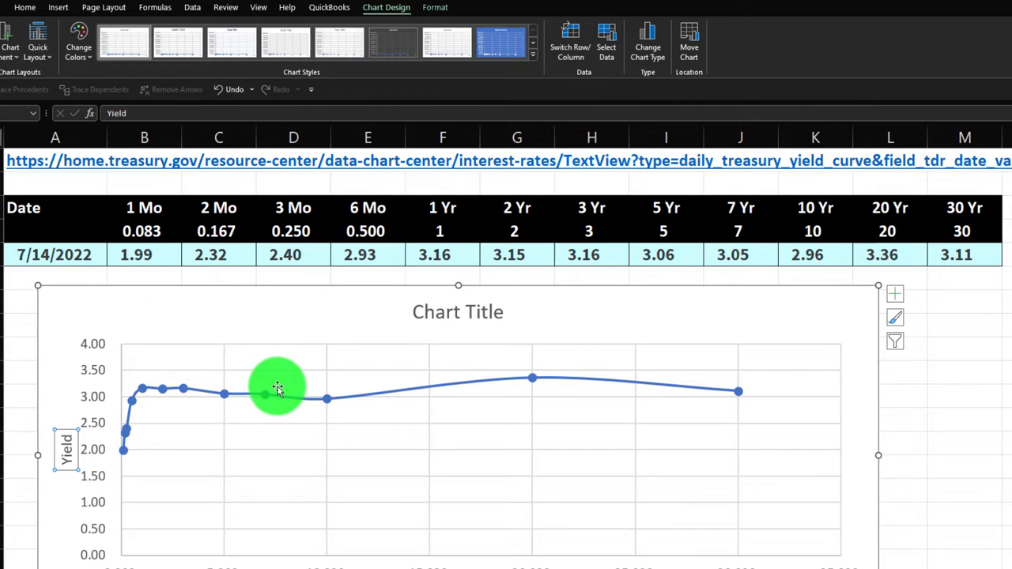
# Step: Name the chart's horizontal axis Dates
pyautogui.scroll(-1, 292, 415)
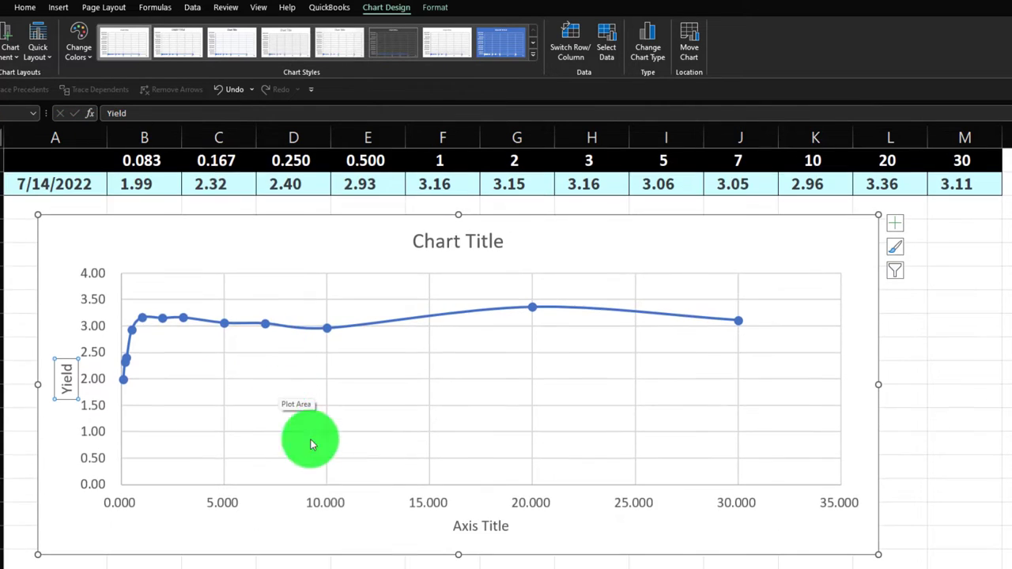
pyautogui.click(448, 527)
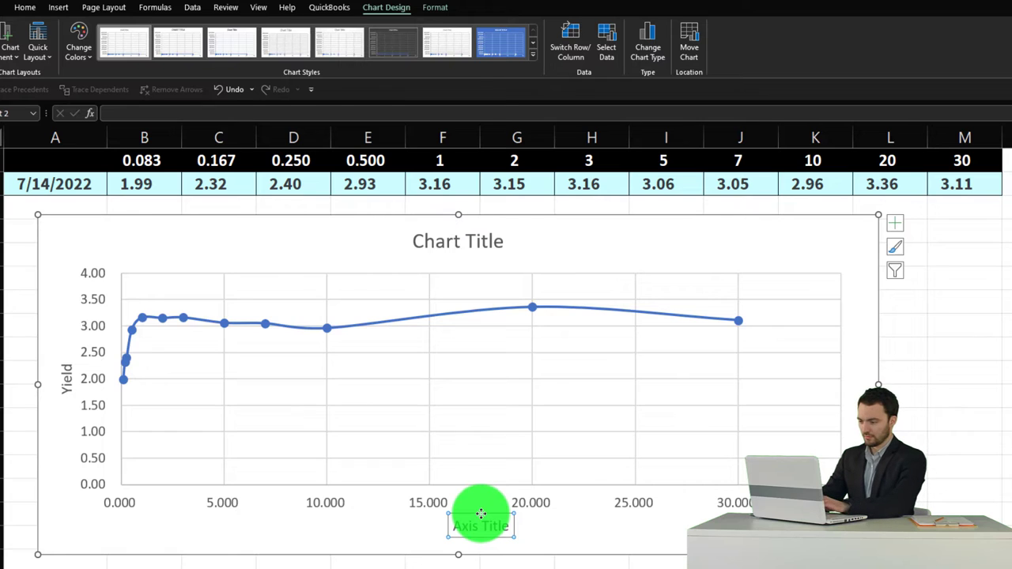
pyautogui.write('Dates')
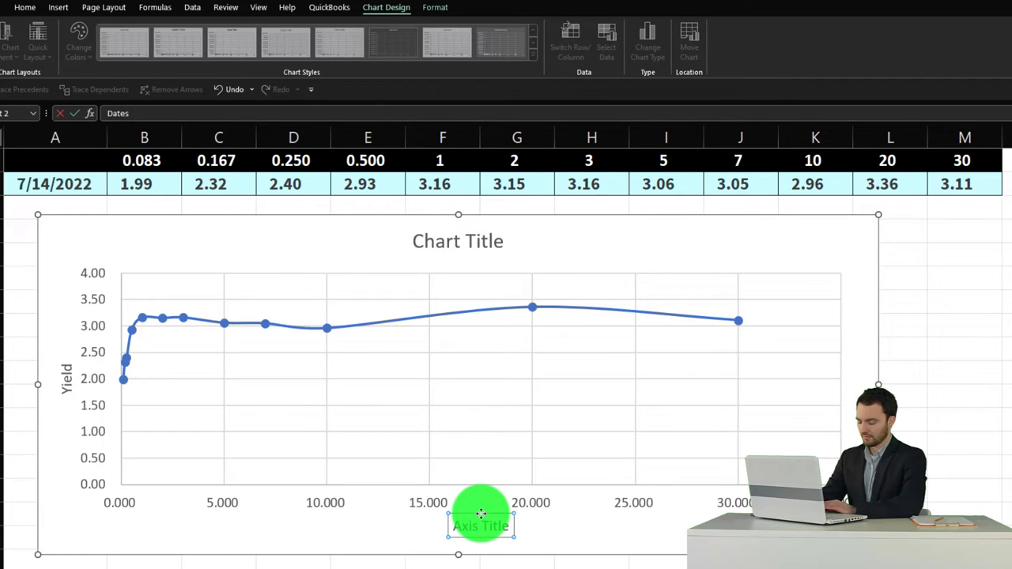
pyautogui.press('Return')
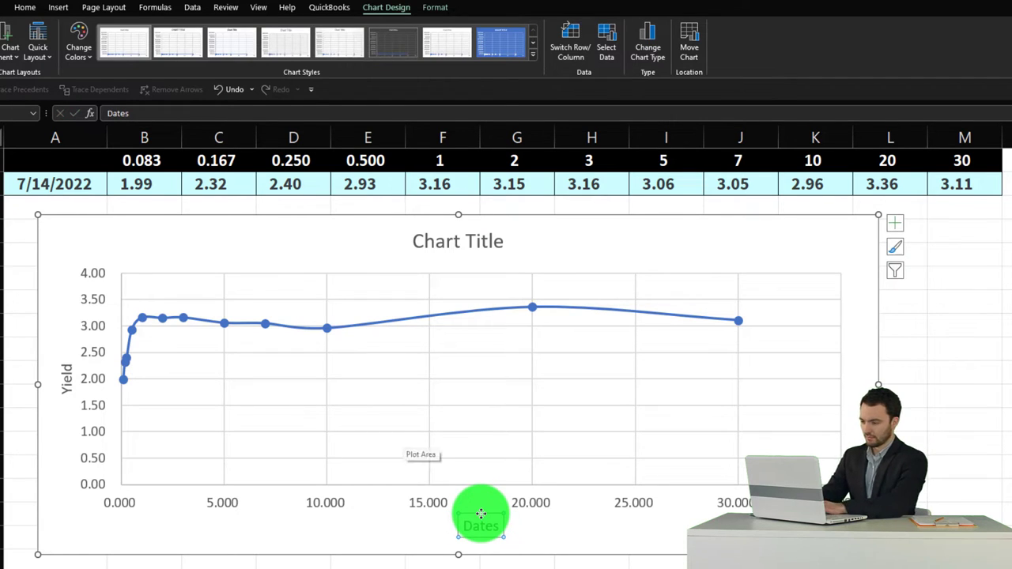
# Step: Change the horizontal axis title to Years and delete the chart title placeholder
pyautogui.click(504, 526)
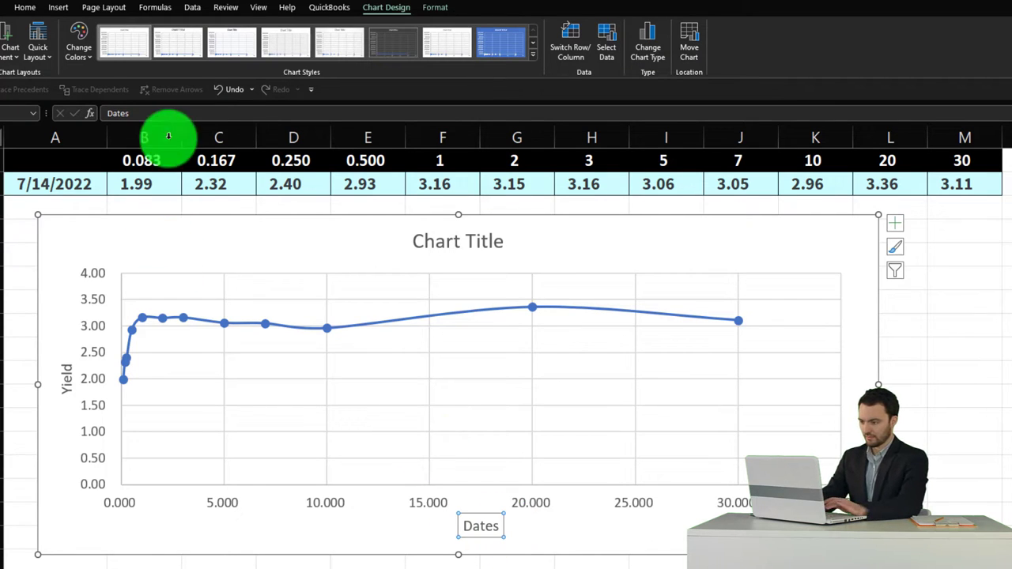
pyautogui.moveTo(131, 113); pyautogui.dragTo(64, 107)
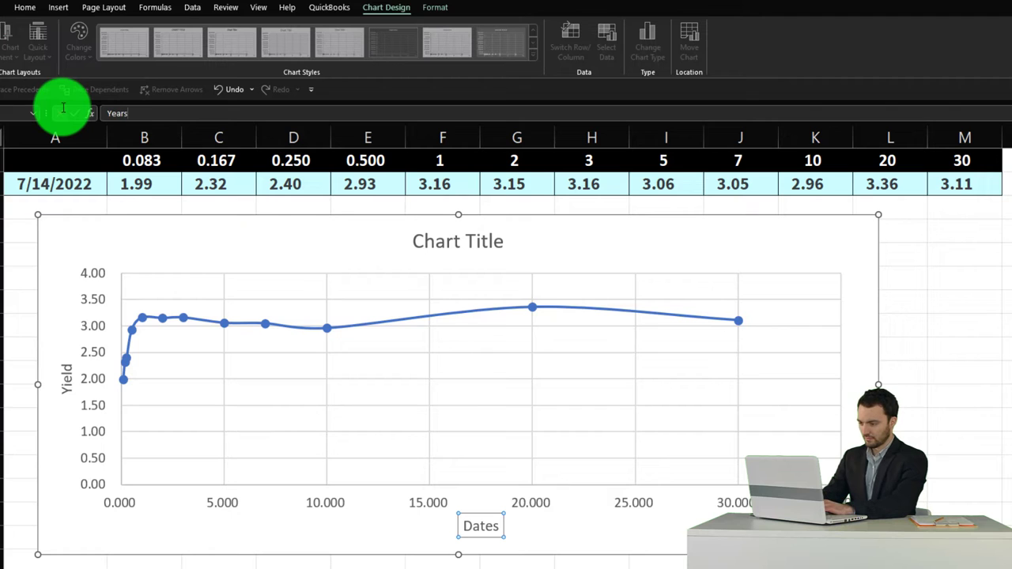
pyautogui.write('Years')
pyautogui.click(967, 320)
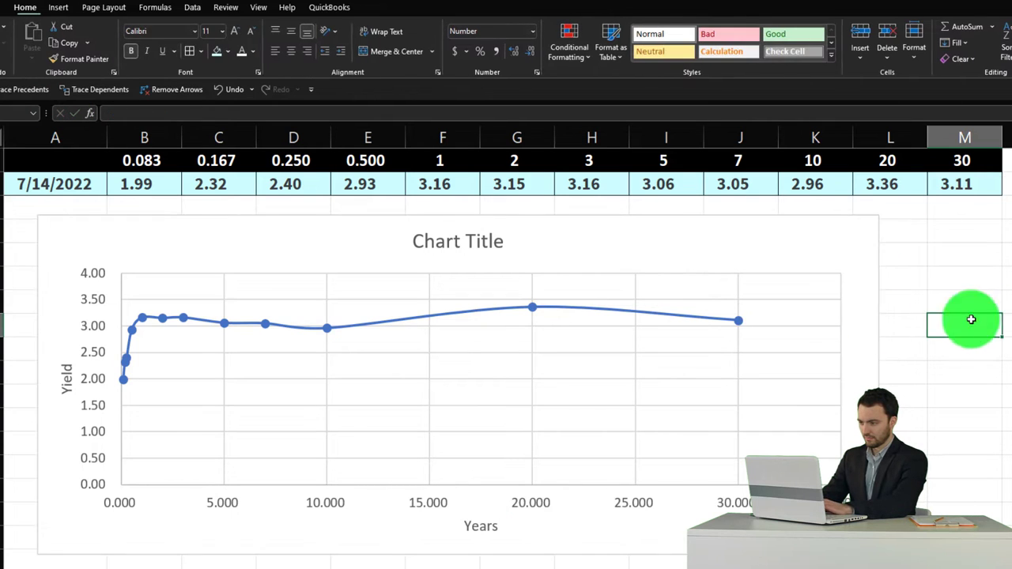
pyautogui.click(494, 244)
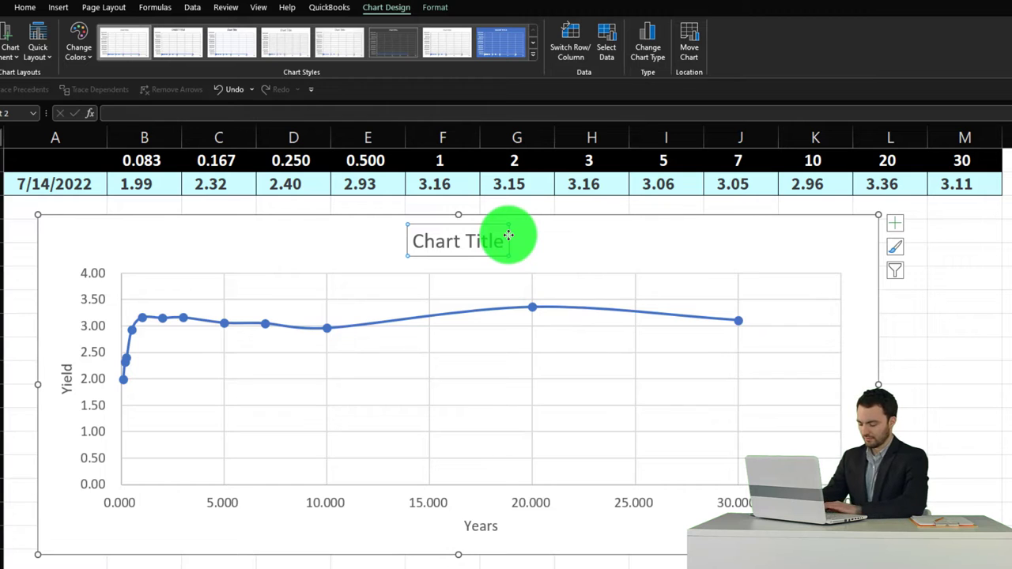
pyautogui.press('Delete')
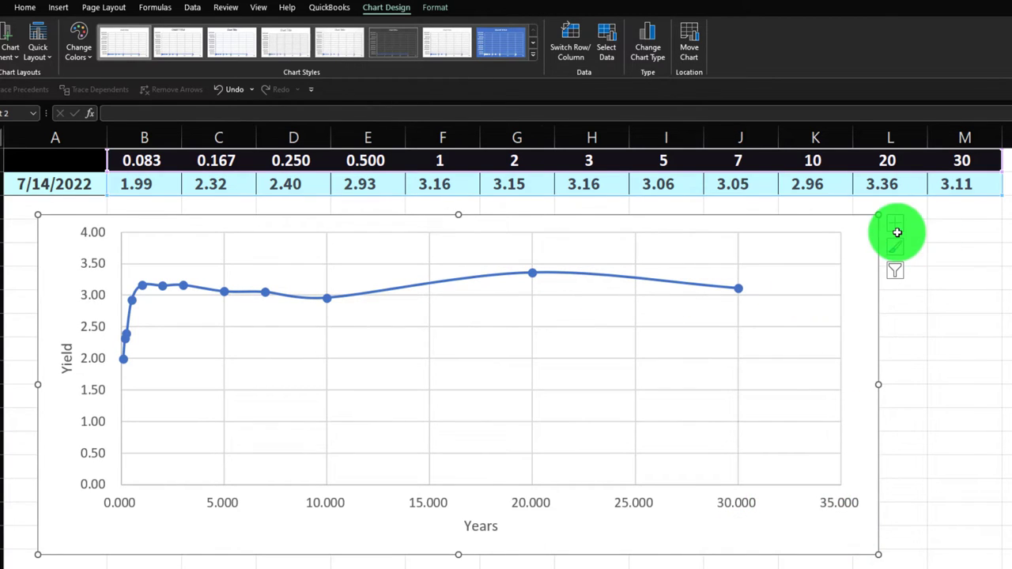
# Step: Review the chart's data source, checking the series' X value range in row 4 and Y value range in row 5
pyautogui.click(486, 277)
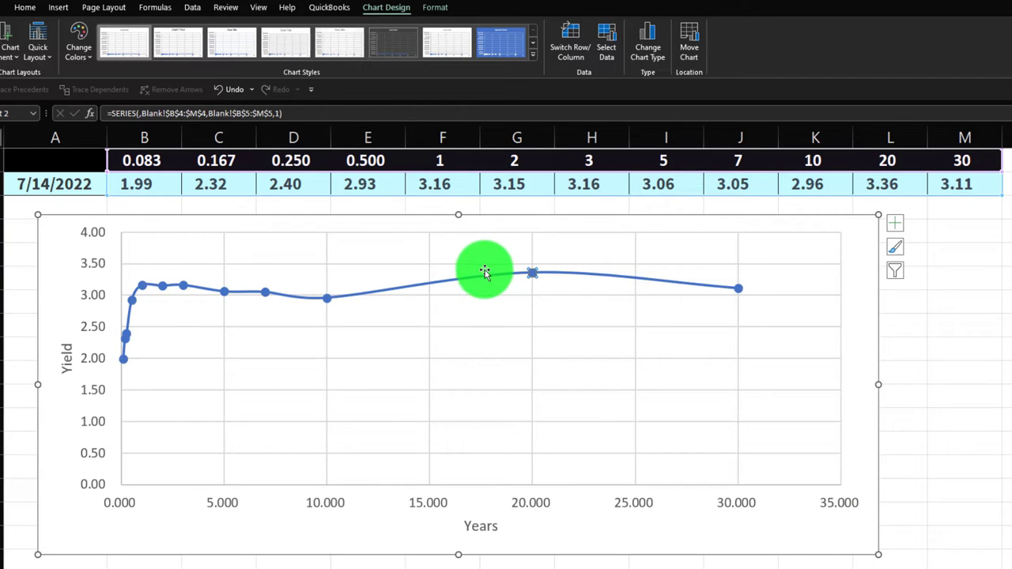
pyautogui.click(607, 52)
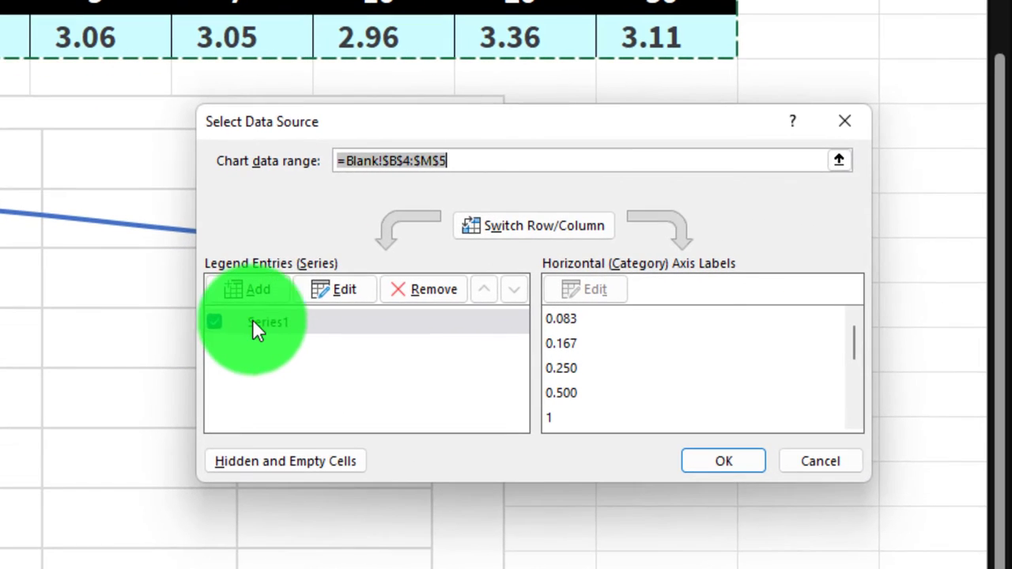
pyautogui.click(324, 294)
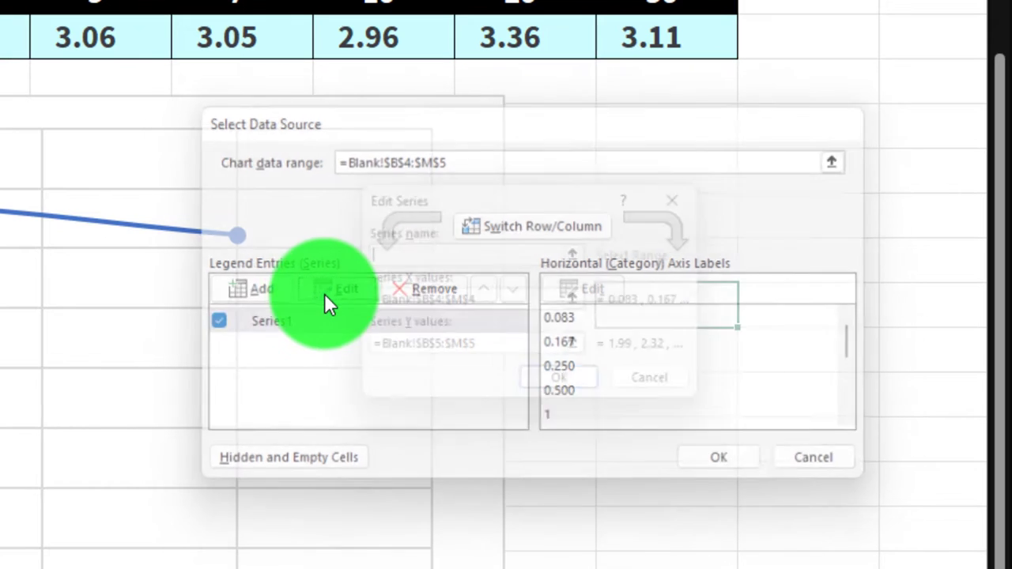
pyautogui.click(499, 304)
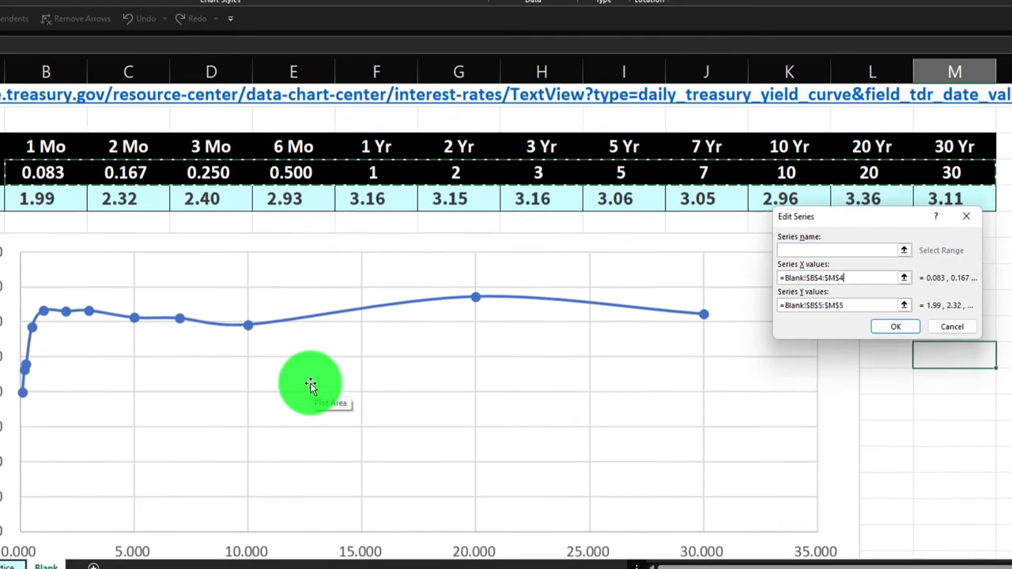
pyautogui.scroll(-1, 311, 386)
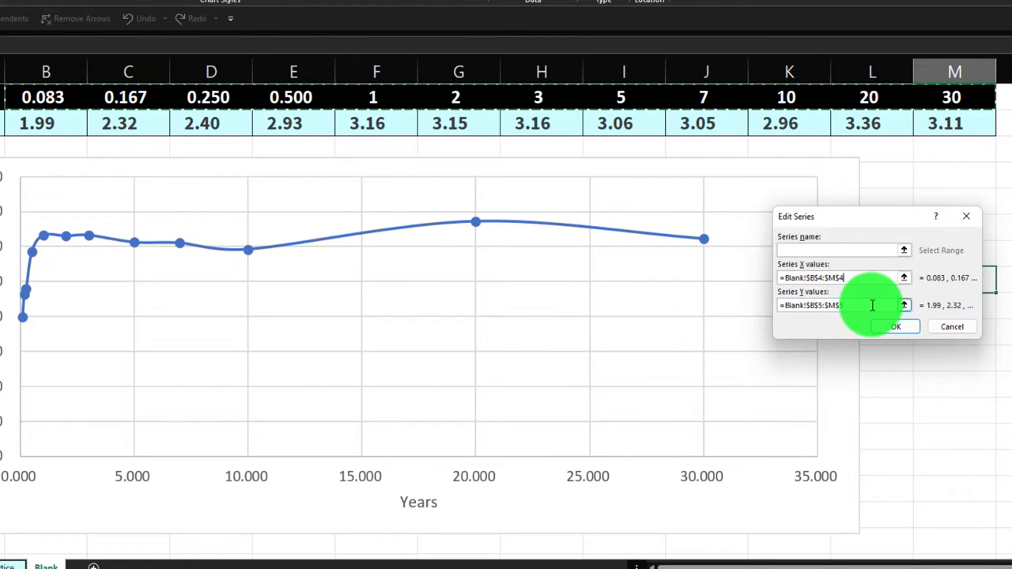
pyautogui.click(872, 308)
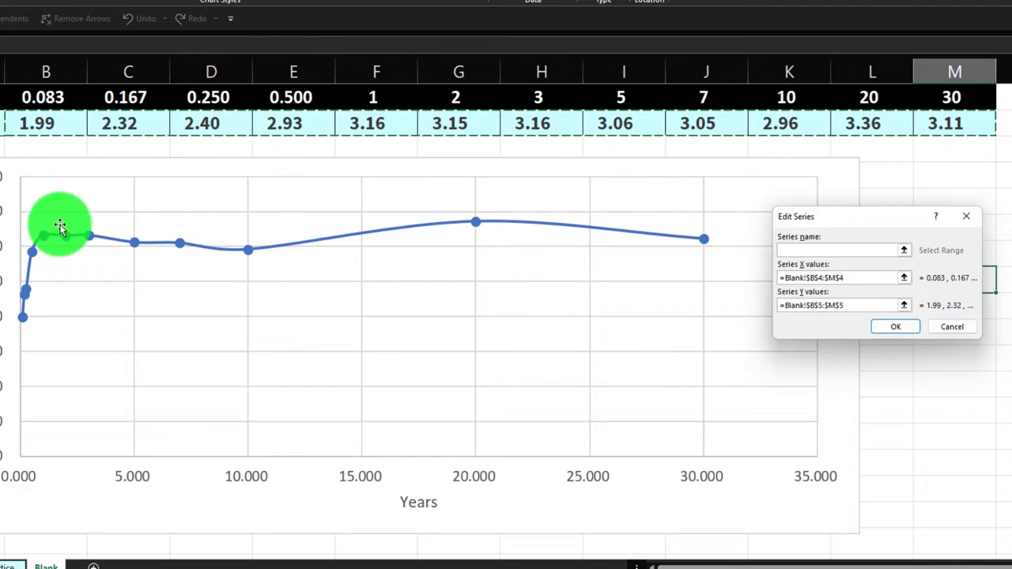
pyautogui.click(874, 332)
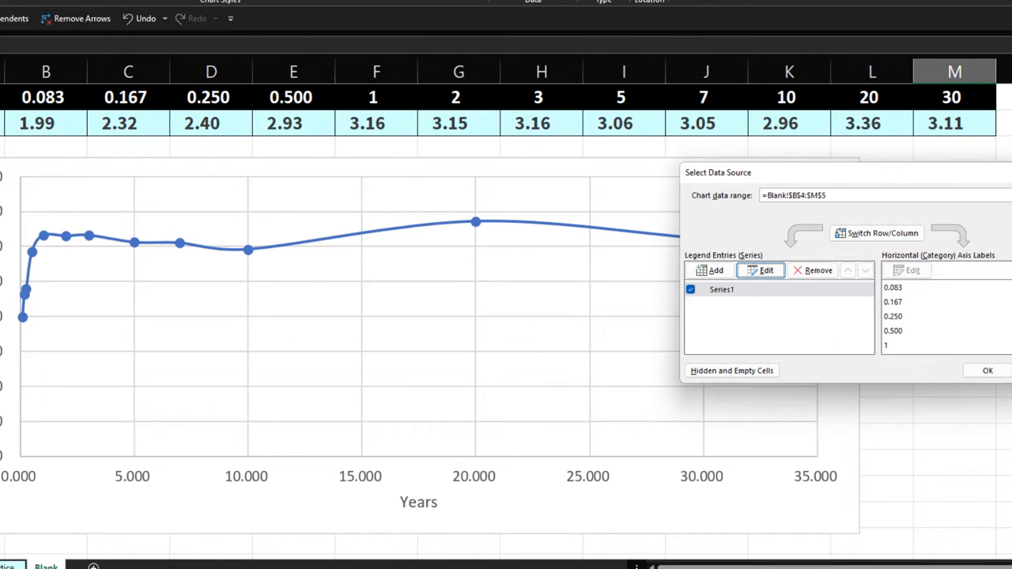
pyautogui.click(988, 370)
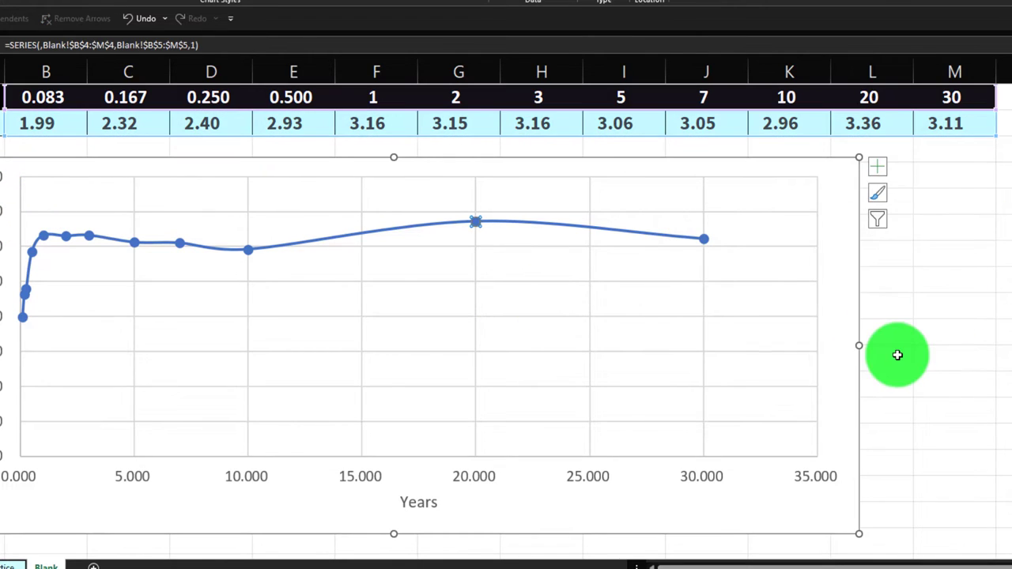
# Step: Set the minimum bound of the chart's vertical Yield axis to 1.5
pyautogui.click(583, 322)
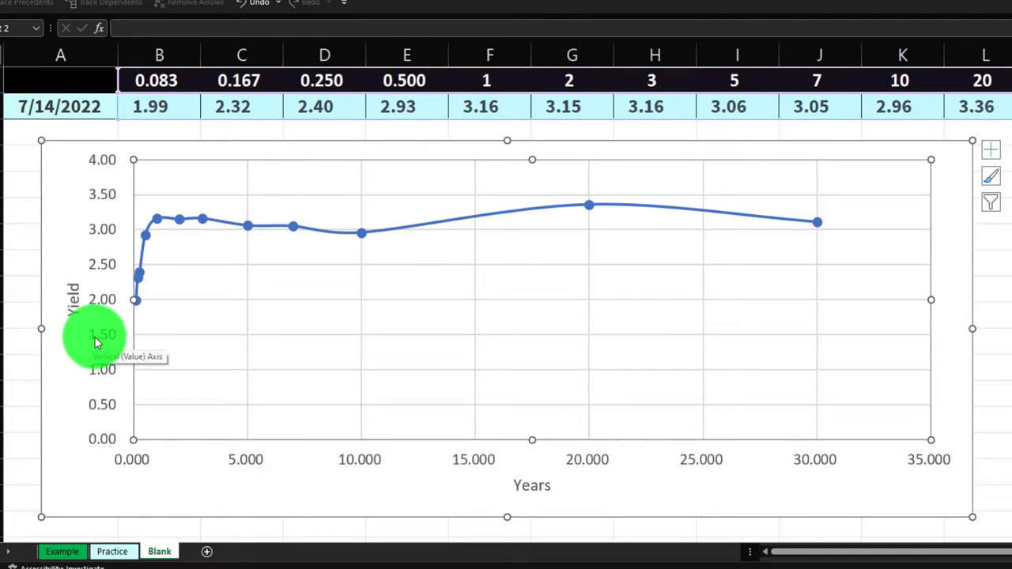
pyautogui.click(199, 459)
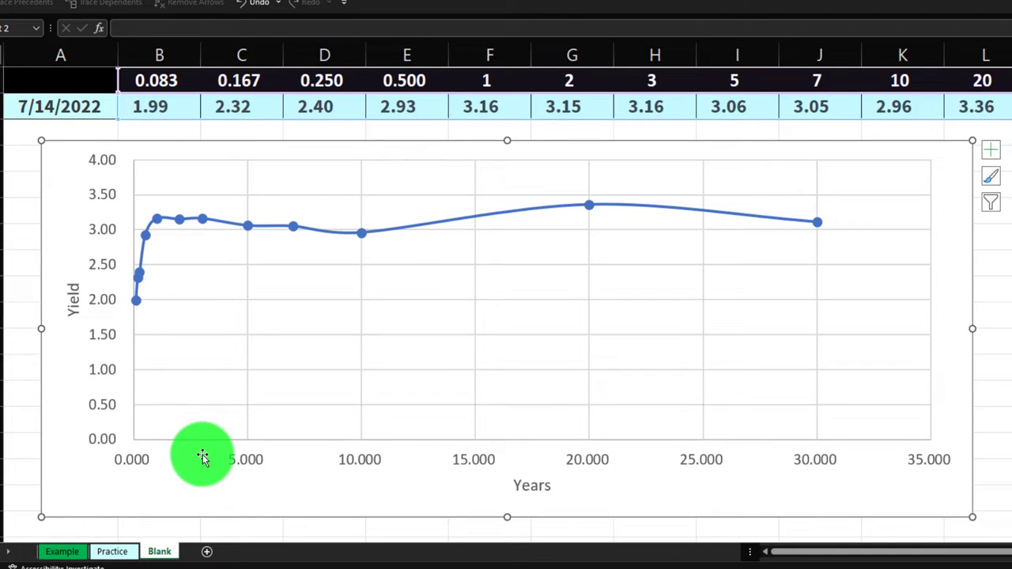
pyautogui.click(103, 377)
pyautogui.click(87, 384)
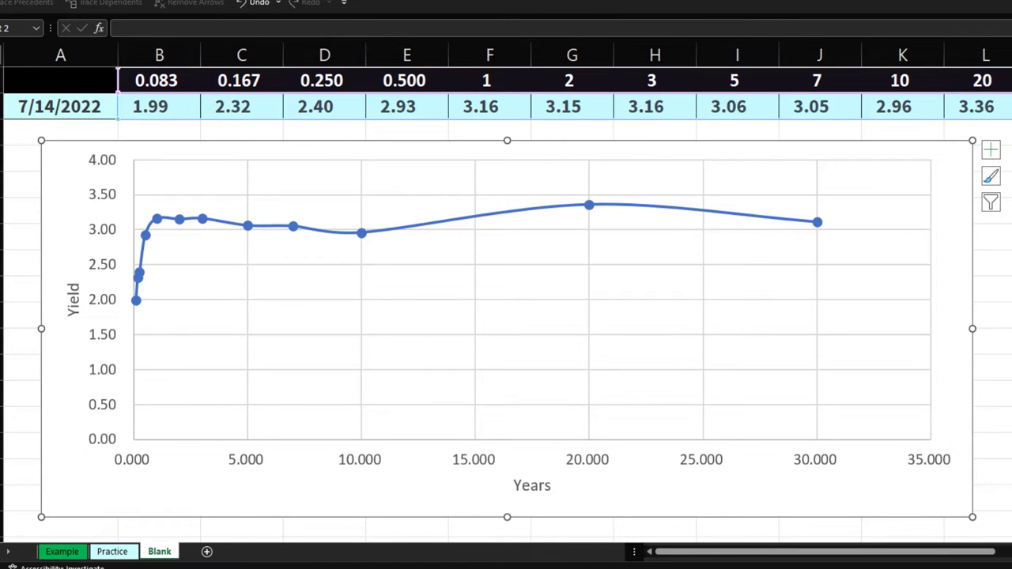
pyautogui.click(1011, 141)
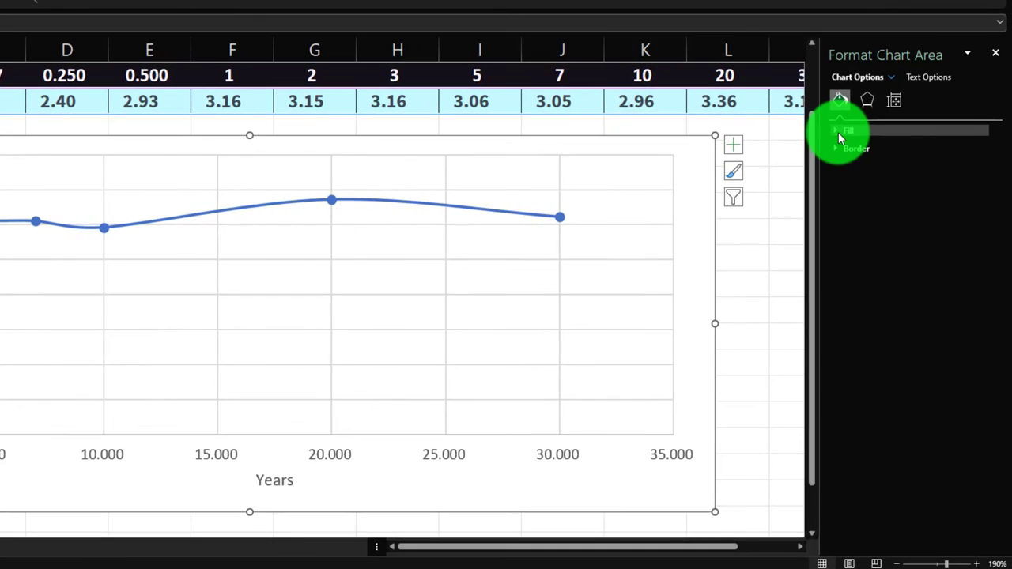
pyautogui.press('Down')
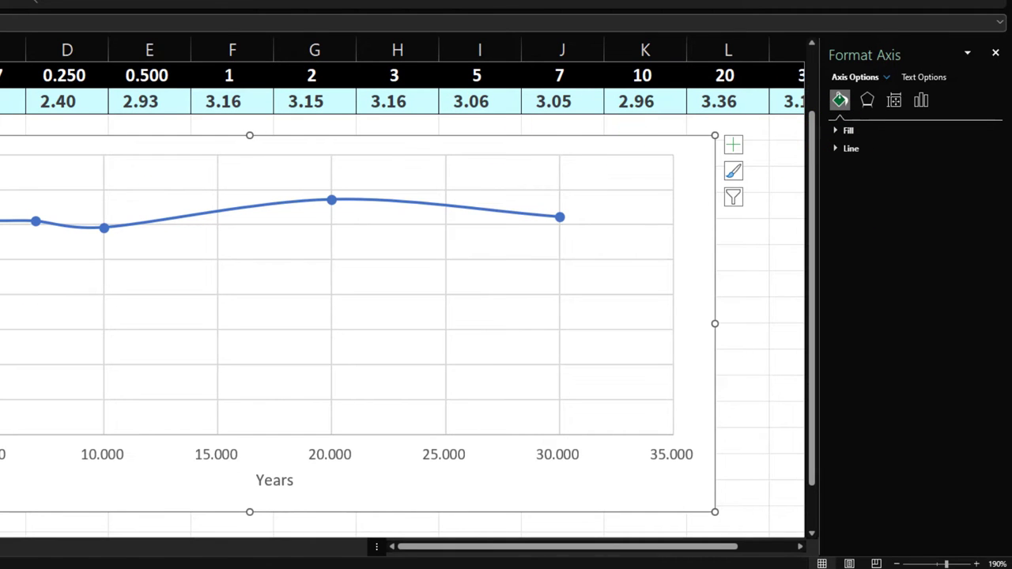
pyautogui.click(922, 100)
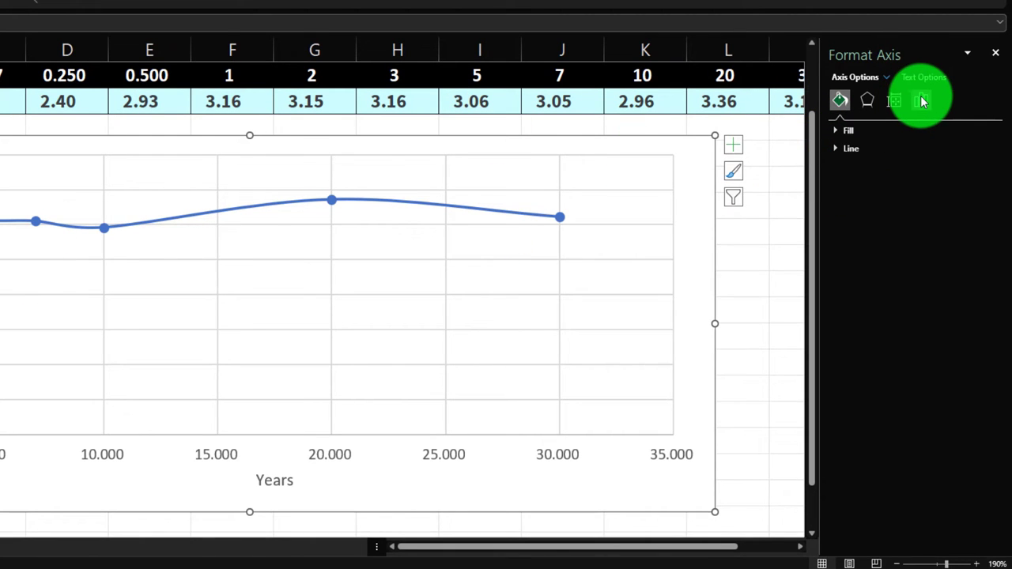
pyautogui.click(838, 130)
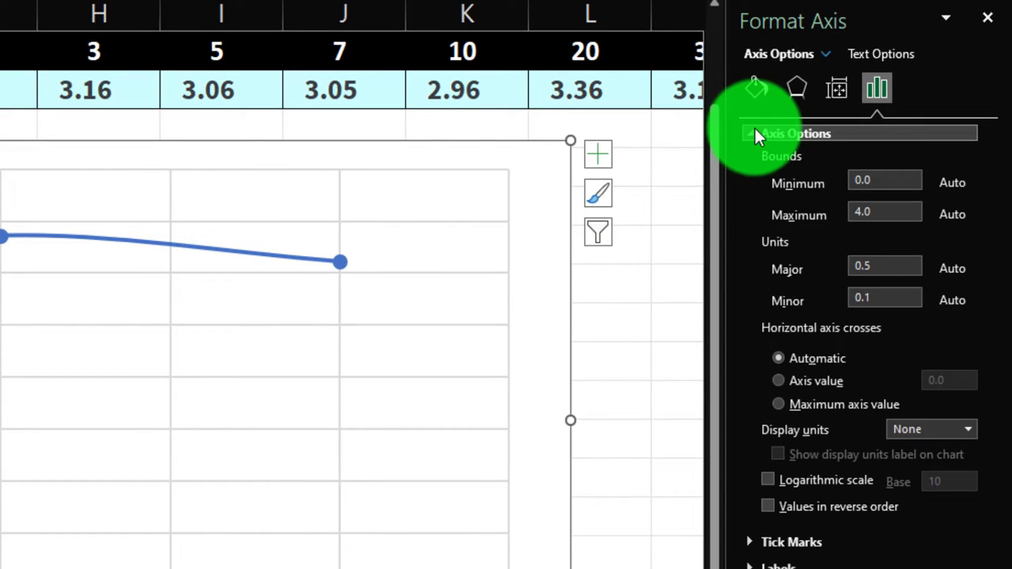
pyautogui.click(868, 211)
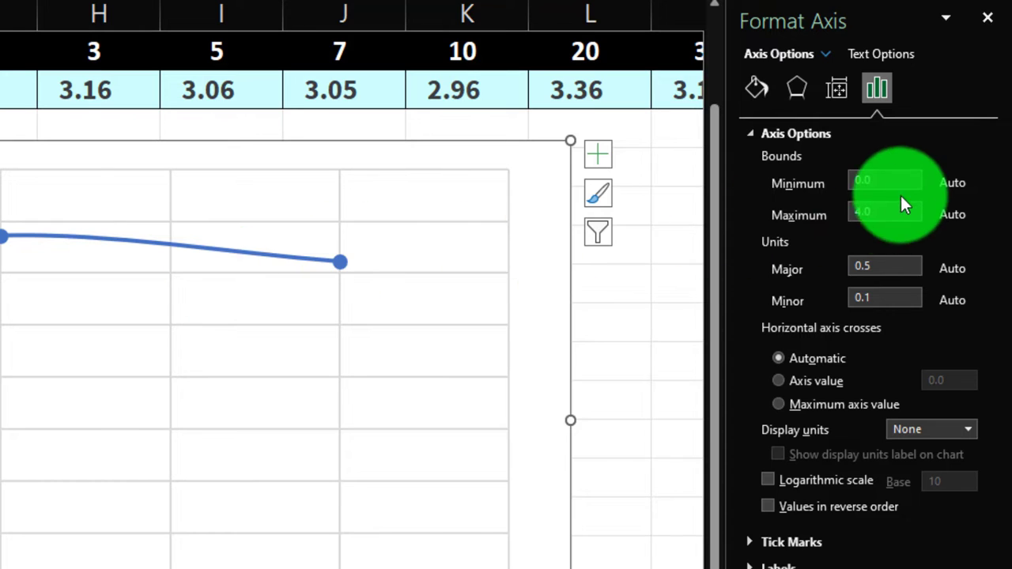
pyautogui.press('BackSpace')
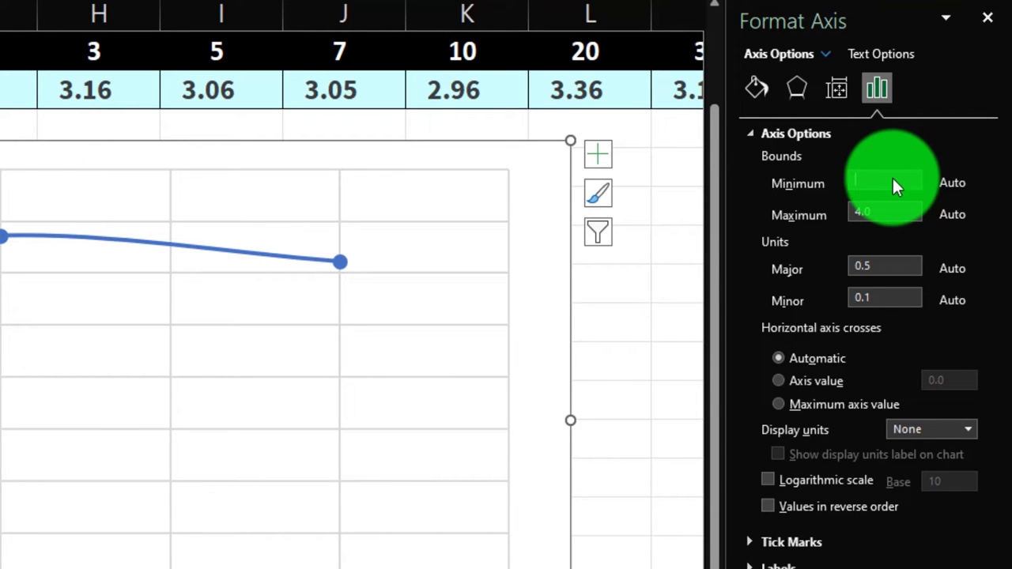
pyautogui.write('1.5')
pyautogui.press('Return')
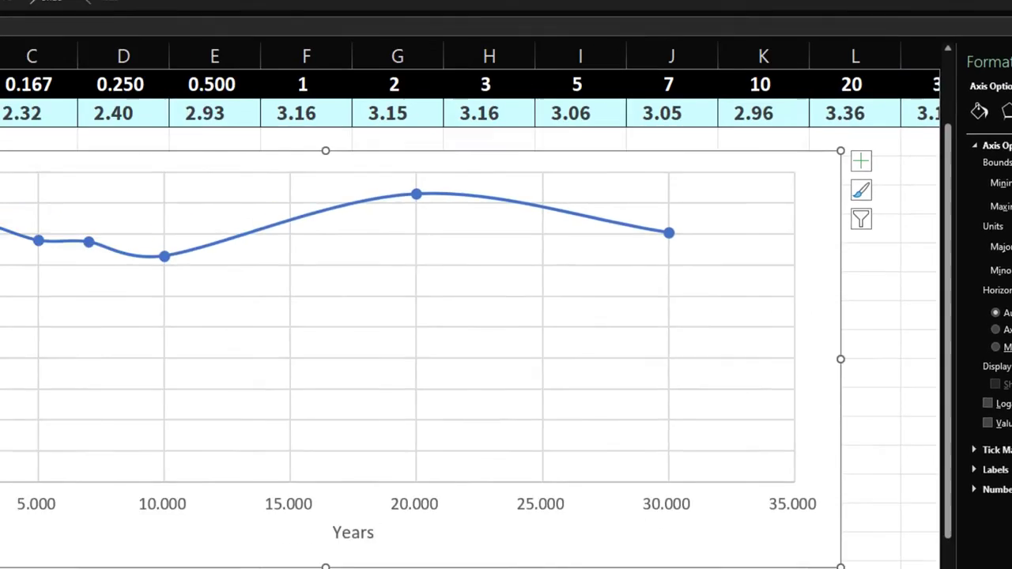
# Step: Set the maximum bound of the chart's horizontal Years axis to 30
pyautogui.click(144, 316)
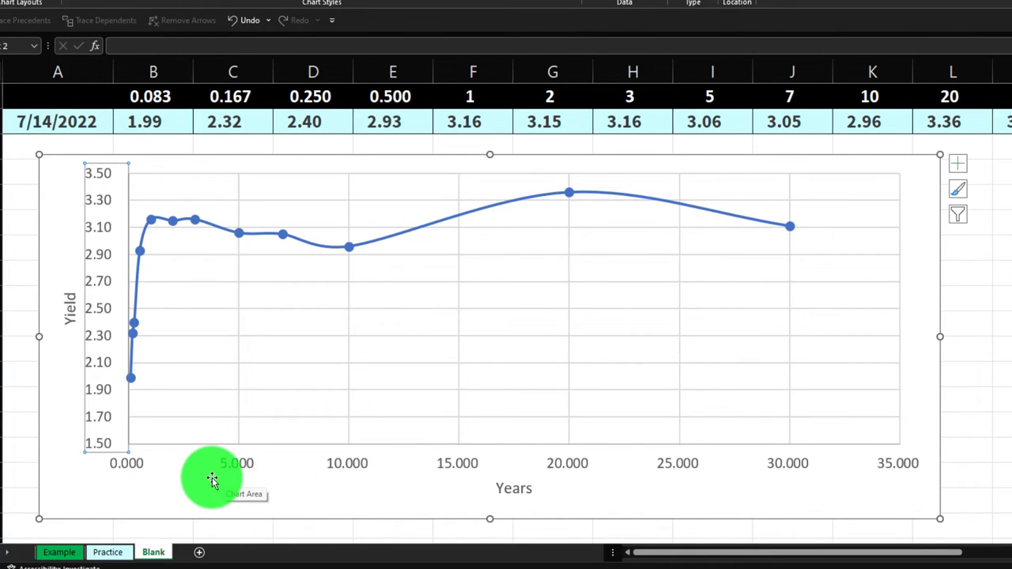
pyautogui.scroll(1, 212, 479)
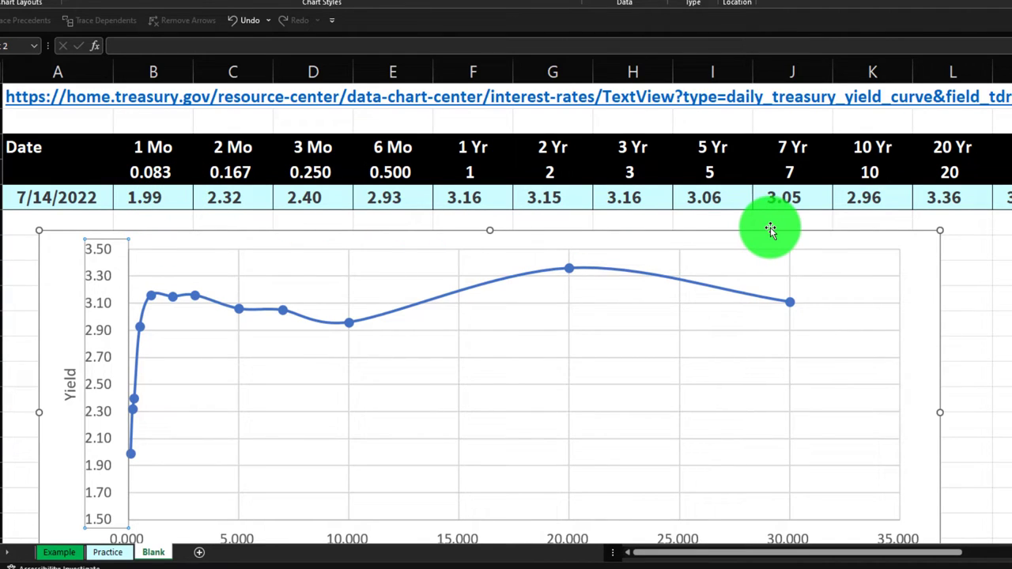
pyautogui.scroll(-1, 735, 290)
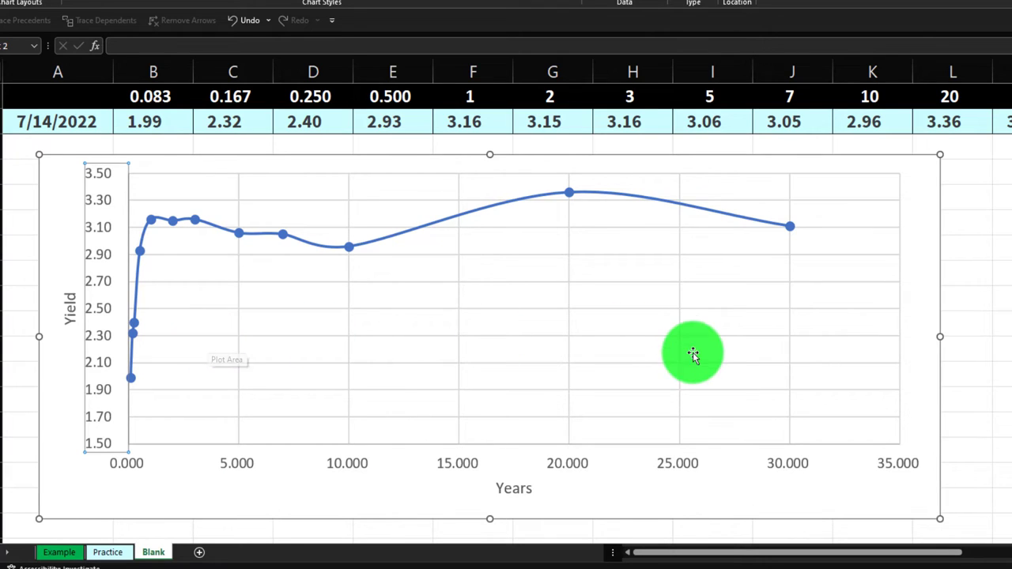
pyautogui.click(554, 469)
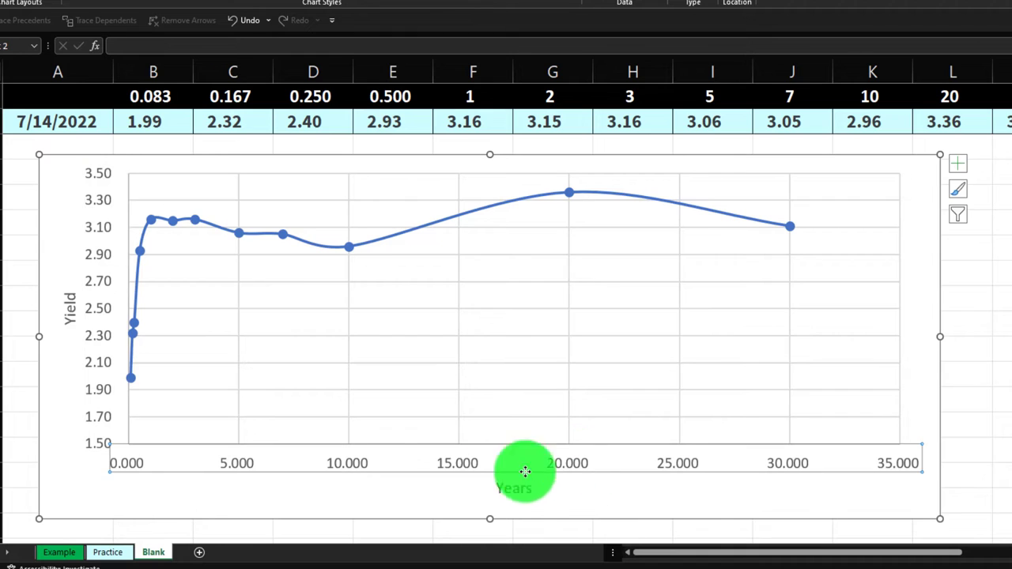
pyautogui.click(390, 474)
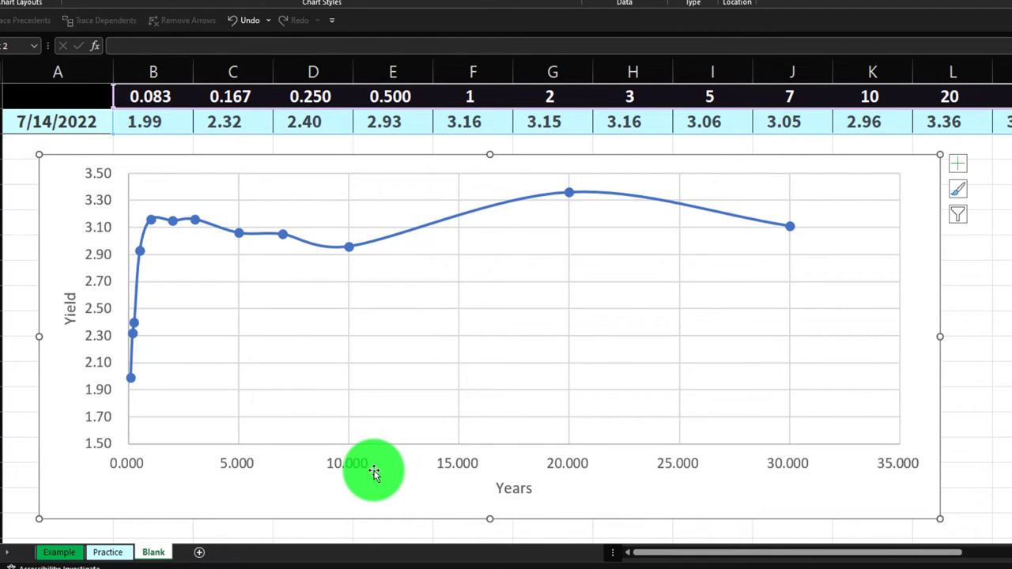
pyautogui.click(348, 468)
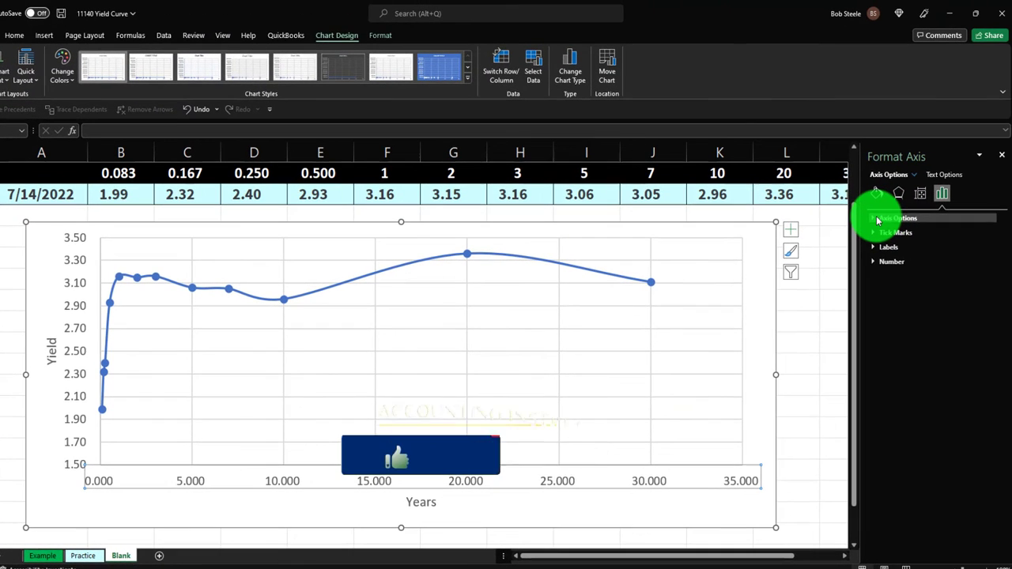
pyautogui.click(875, 219)
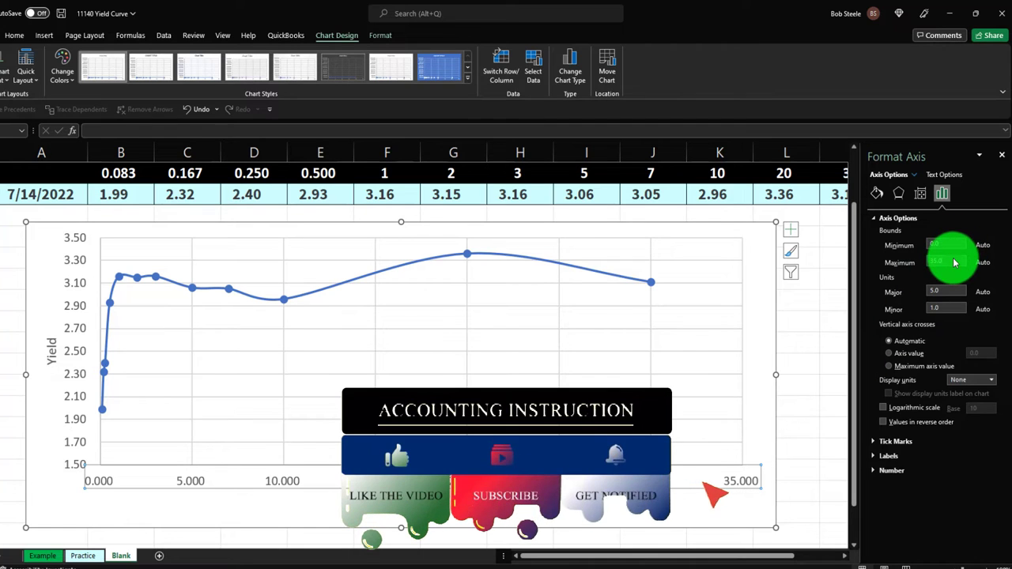
pyautogui.press('Return')
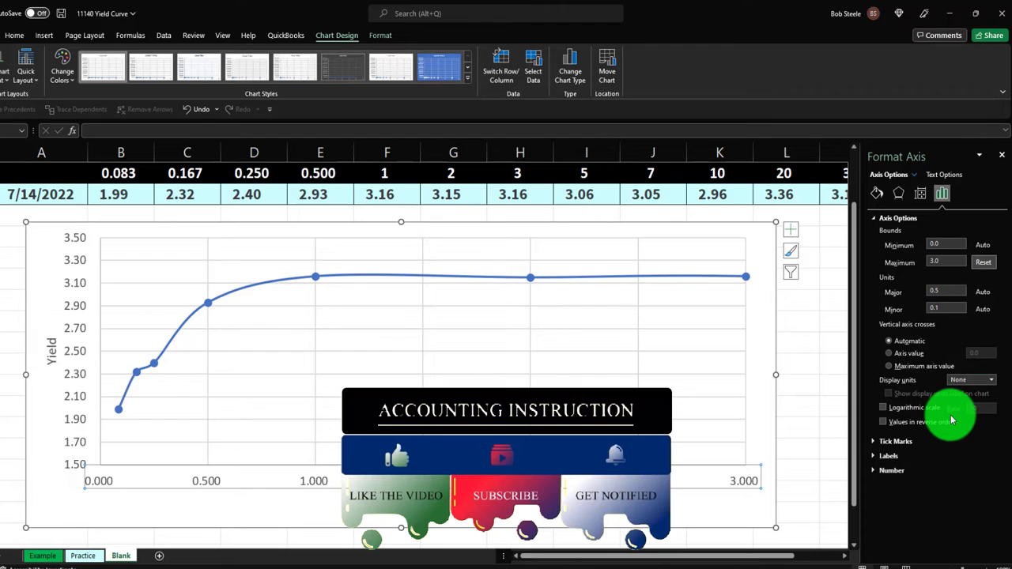
pyautogui.doubleClick(949, 260)
pyautogui.write('30')
pyautogui.press('Return')
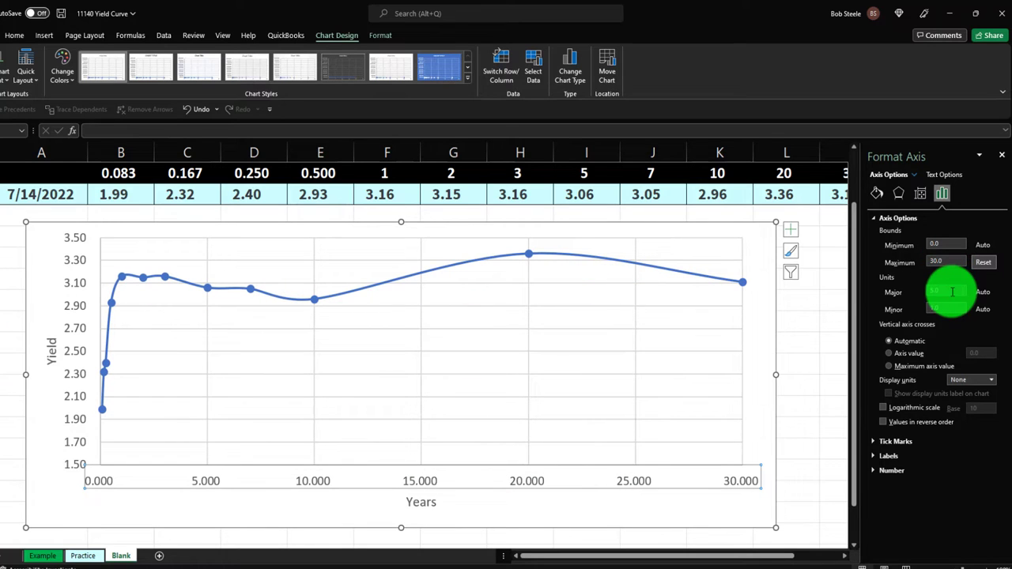
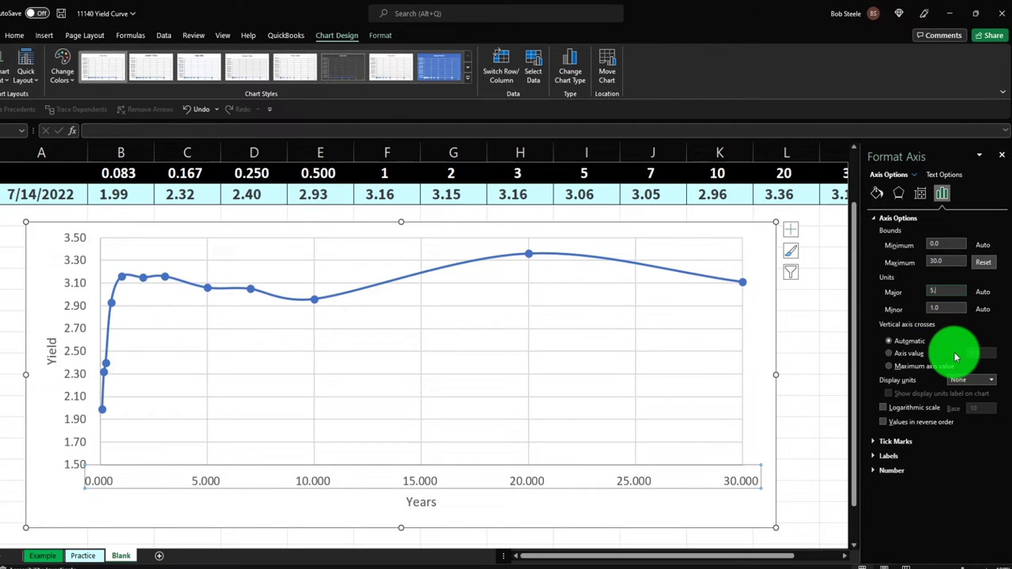
# Step: Set the horizontal axis major unit to 0.5 and widen the chart into column M
pyautogui.press('Return')
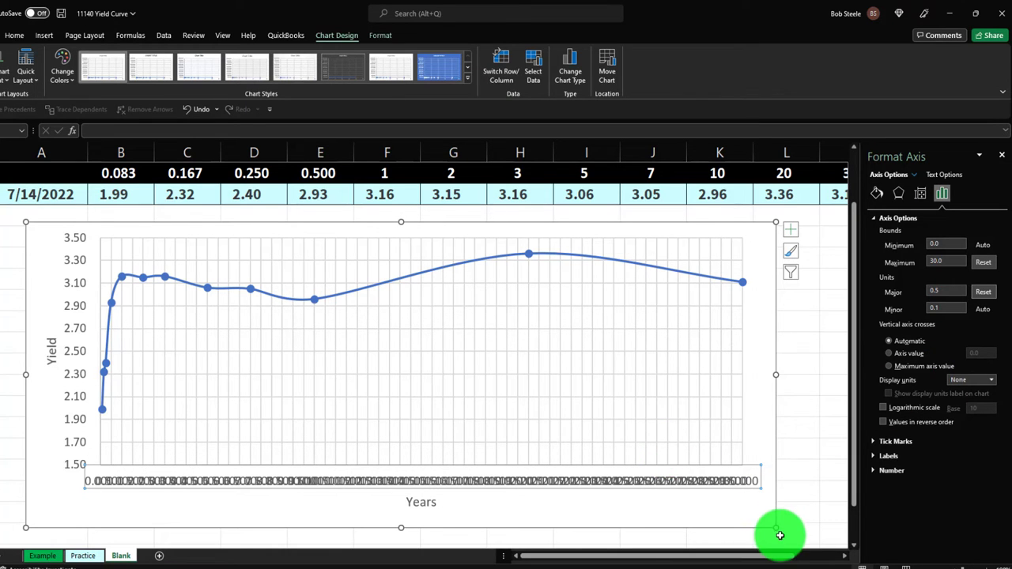
pyautogui.moveTo(778, 531); pyautogui.dragTo(859, 527)
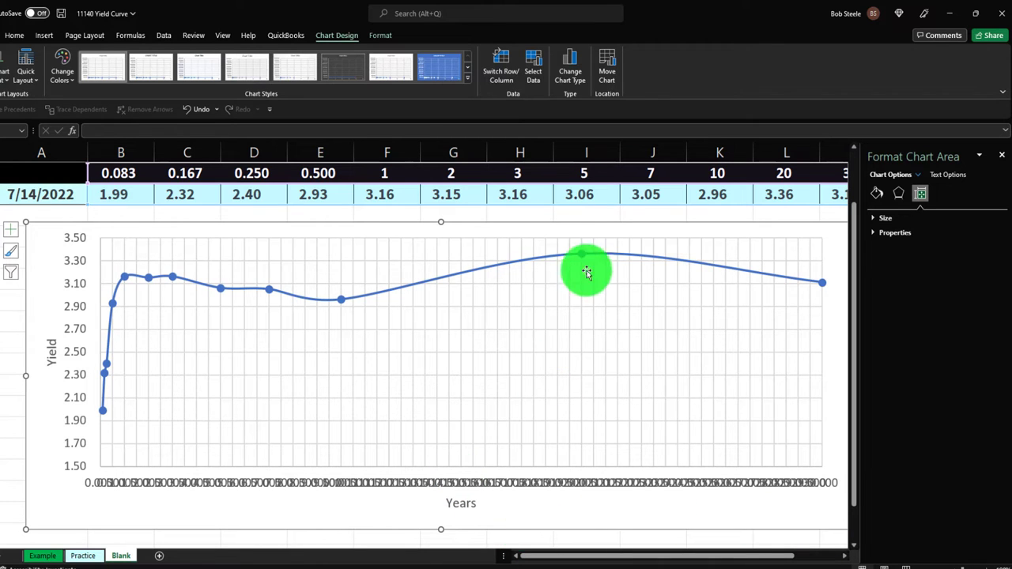
# Step: Change the major unit of the horizontal Years axis to 1.0
pyautogui.scroll(1, 578, 270)
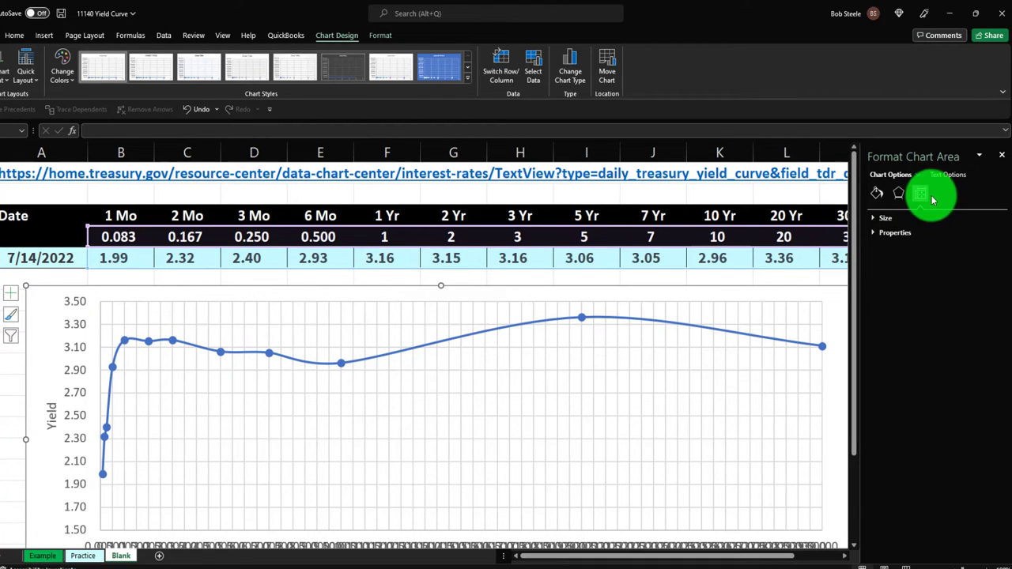
pyautogui.scroll(-1, 332, 467)
pyautogui.click(356, 482)
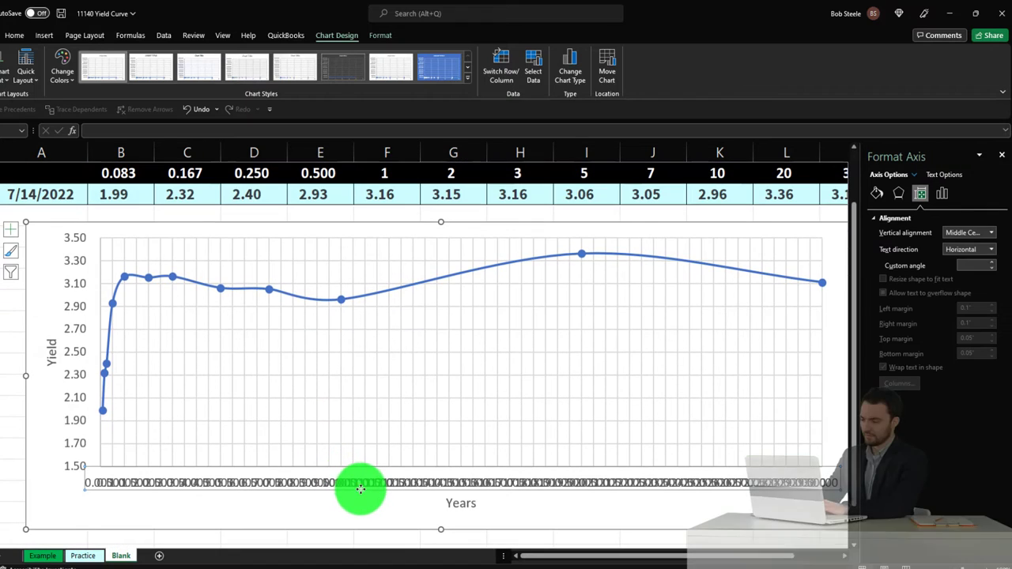
pyautogui.click(941, 194)
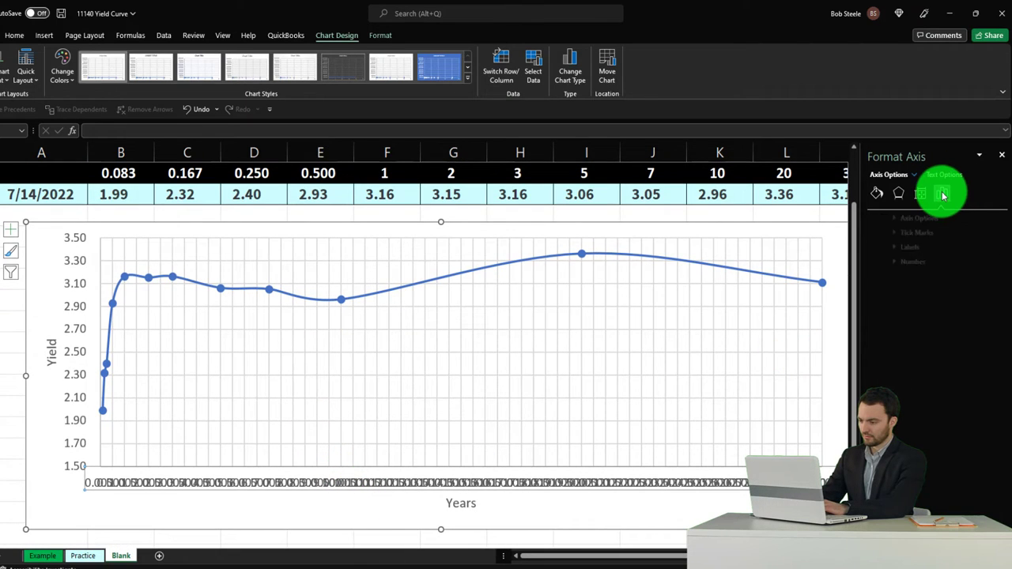
pyautogui.click(884, 217)
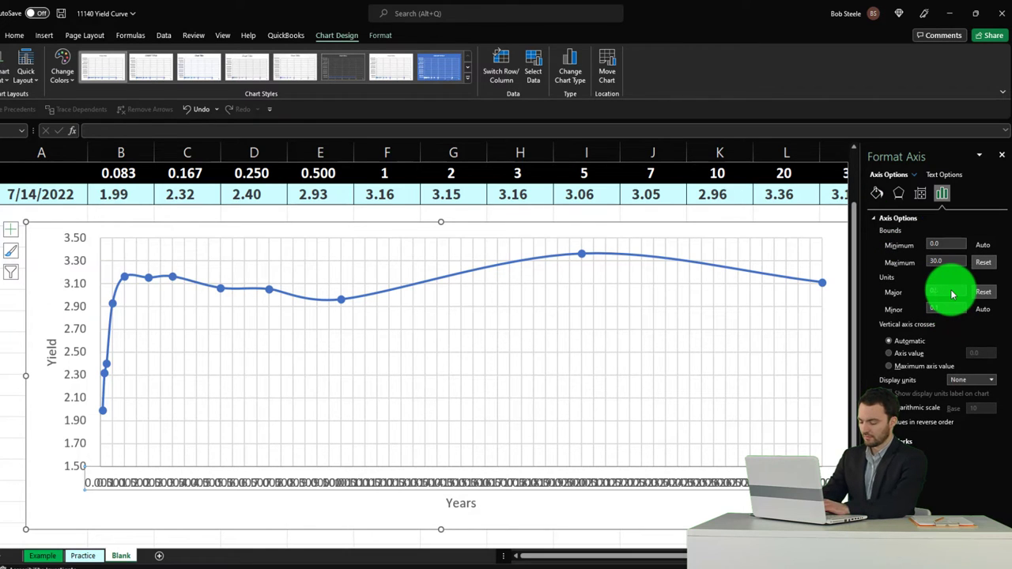
pyautogui.press('Return')
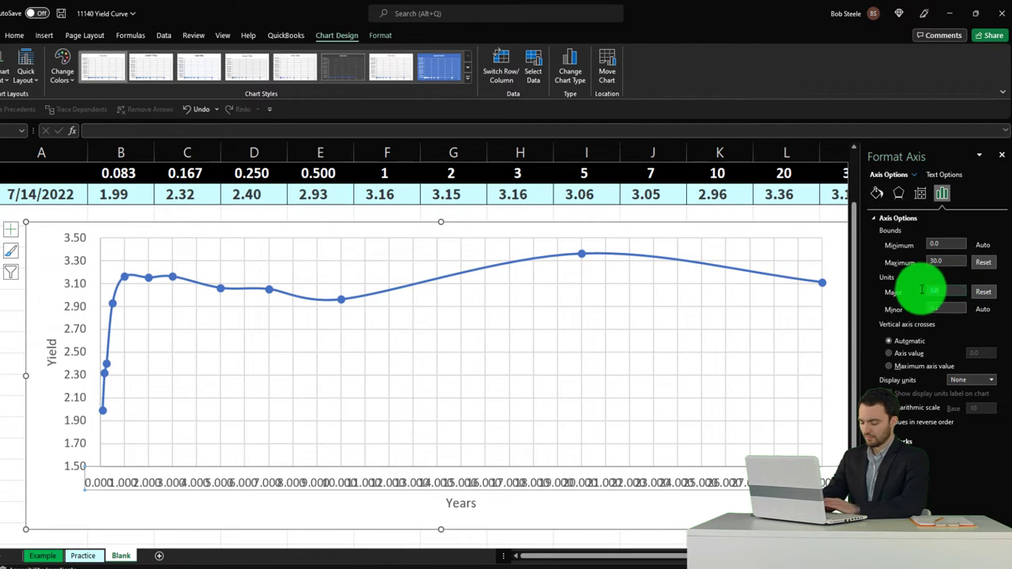
# Step: Try major units of 2, 3, 5 and 7 on the chart's horizontal Years axis
pyautogui.press('Return')
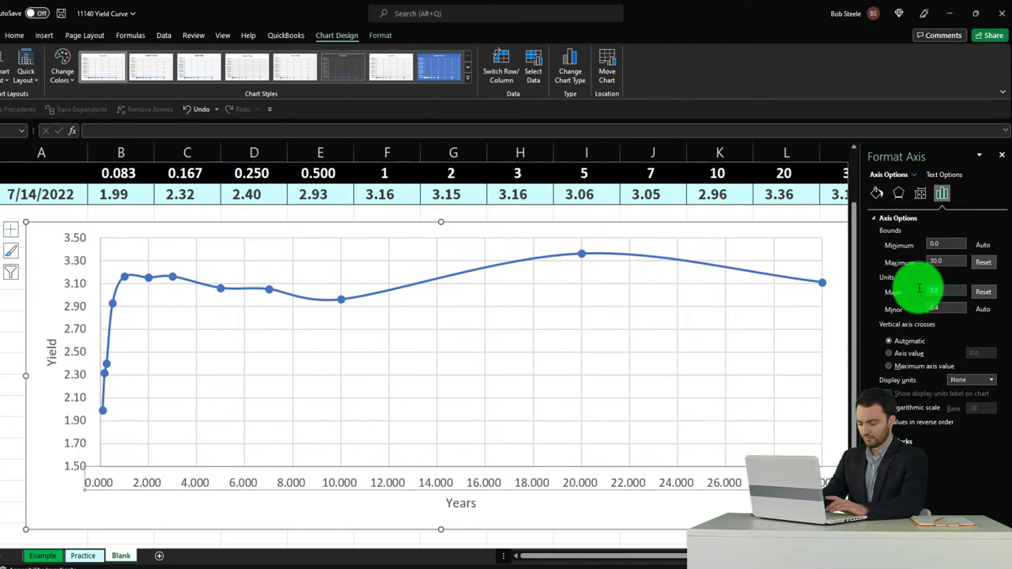
pyautogui.write('3')
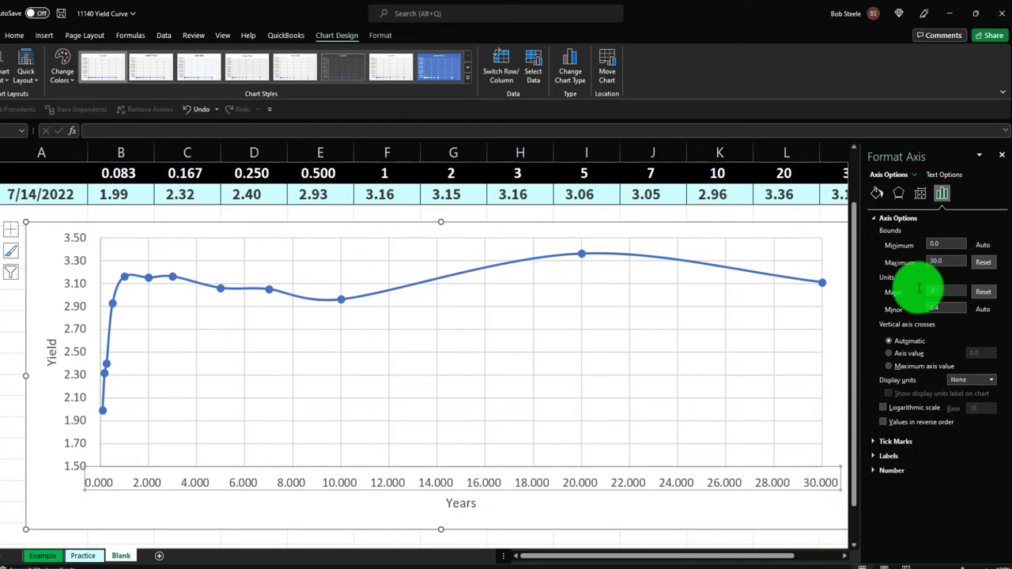
pyautogui.press('Return')
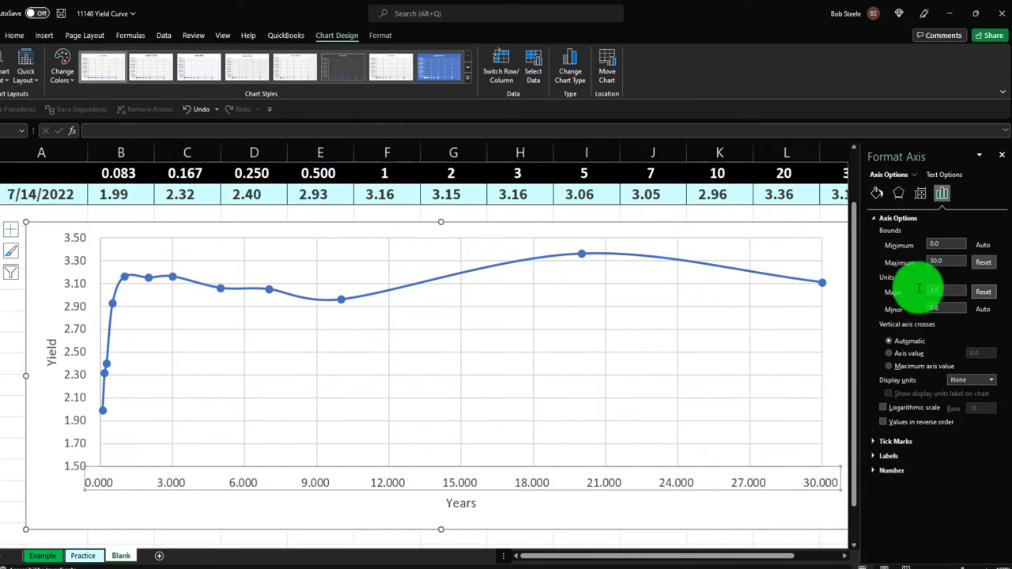
pyautogui.moveTo(949, 292); pyautogui.dragTo(912, 288)
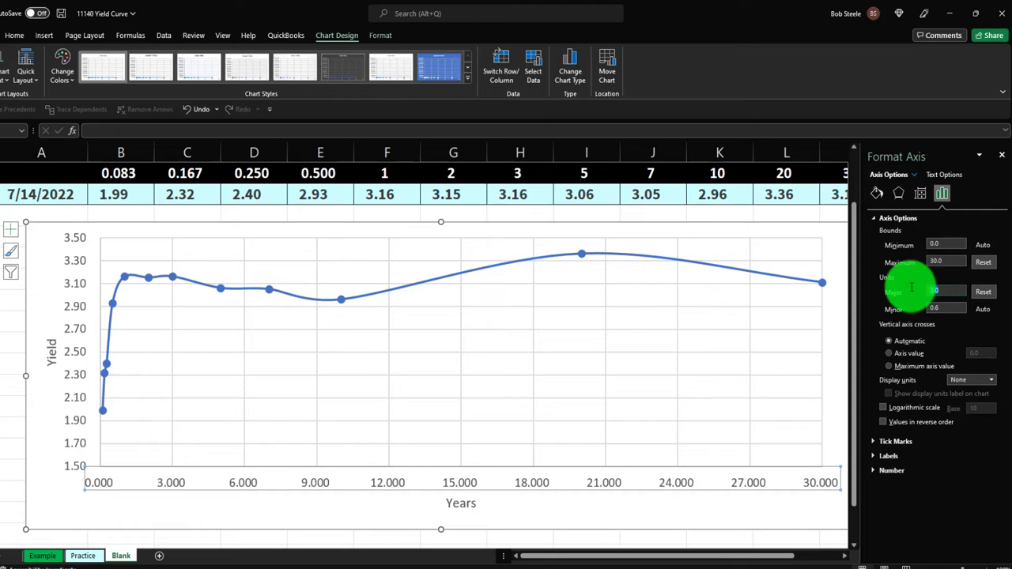
pyautogui.write('5')
pyautogui.press('Return')
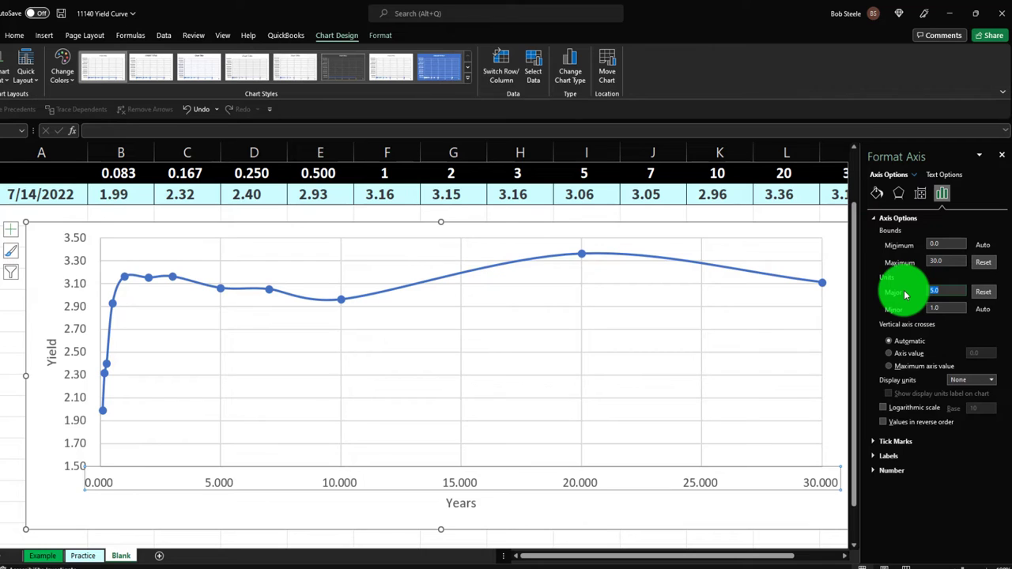
pyautogui.write('7')
pyautogui.press('Return')
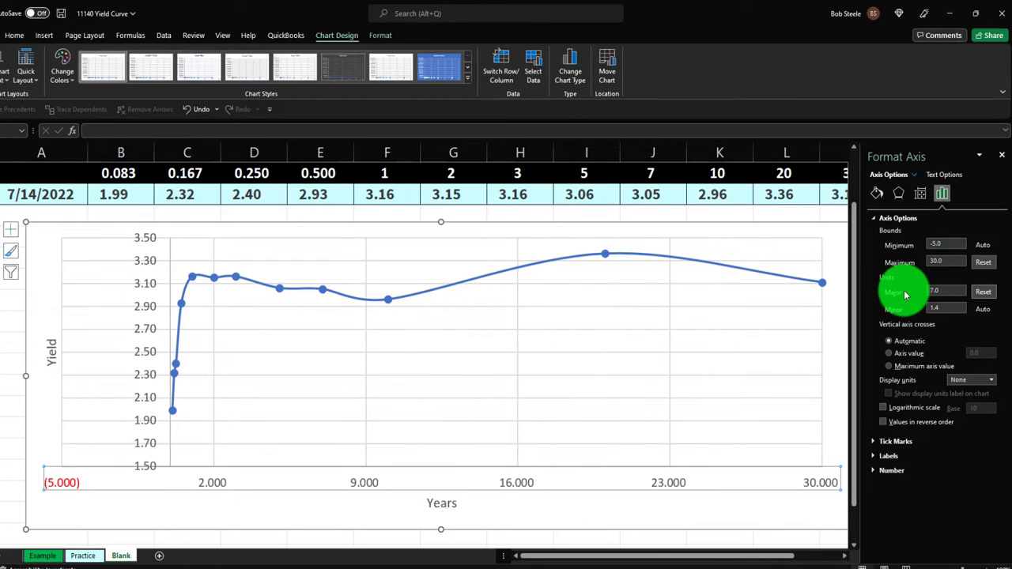
# Step: Set the major unit of the horizontal Years axis to 5 and close the axis formatting settings
pyautogui.click(901, 292)
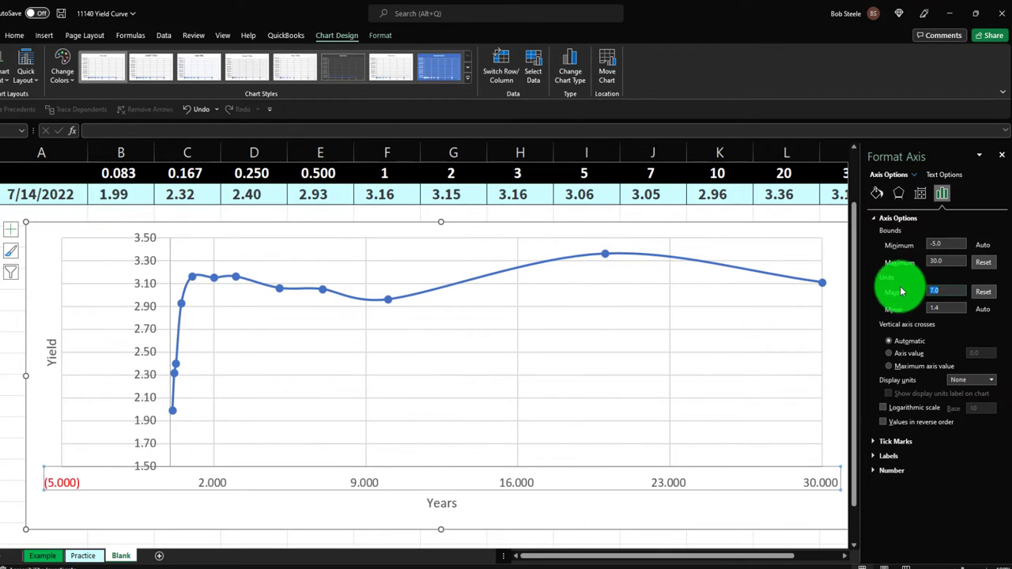
pyautogui.write('5')
pyautogui.press('Return')
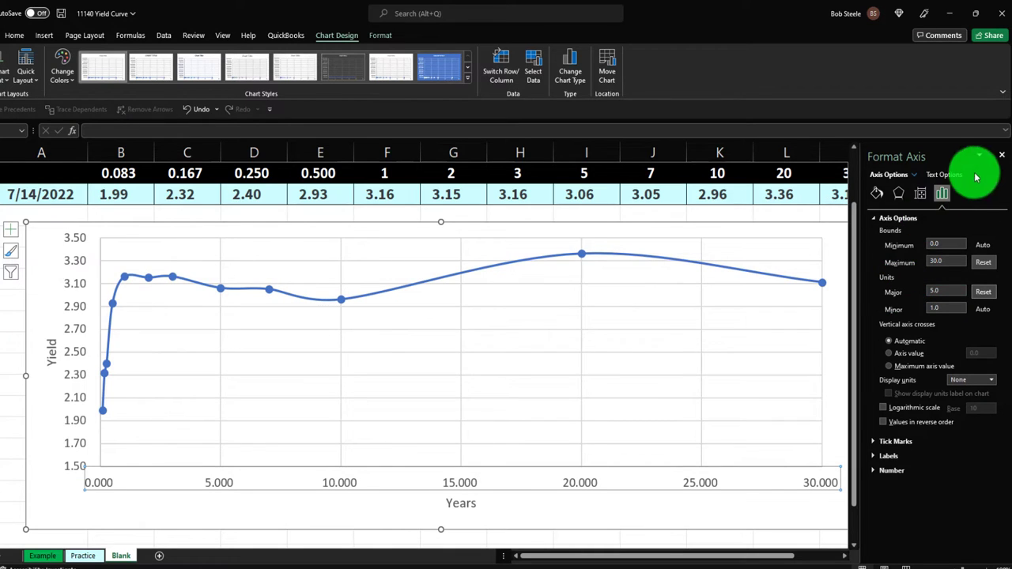
pyautogui.click(1001, 155)
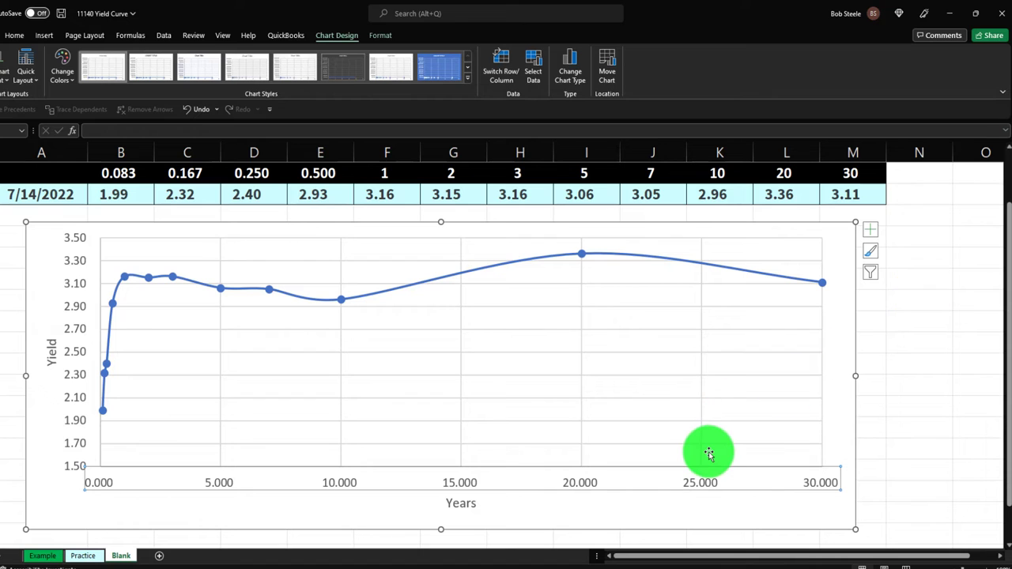
# Step: Move the chart down the Blank sheet to leave several empty rows beneath the 7/14/2022 rates
pyautogui.scroll(-1, 636, 435)
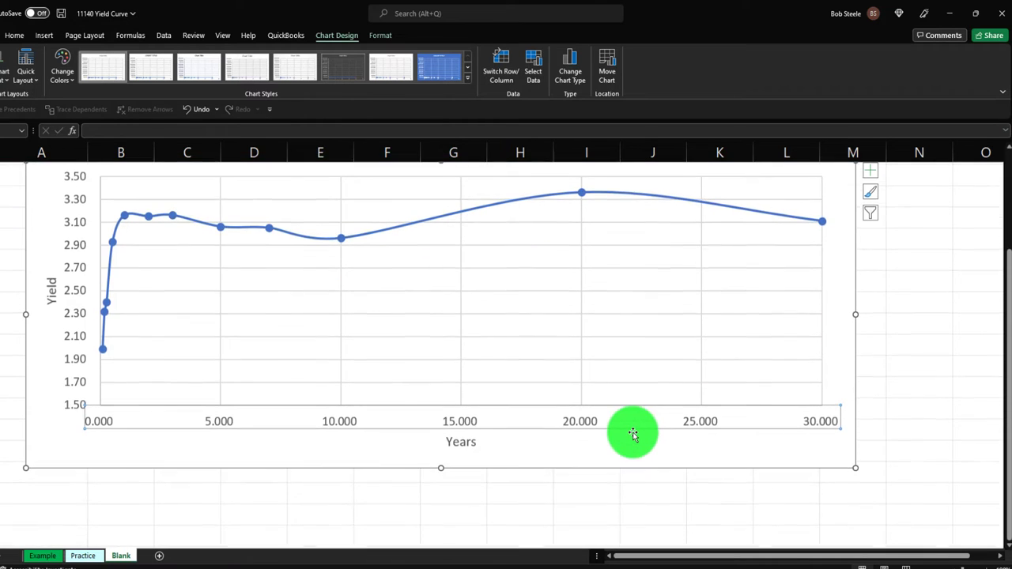
pyautogui.scroll(1, 568, 474)
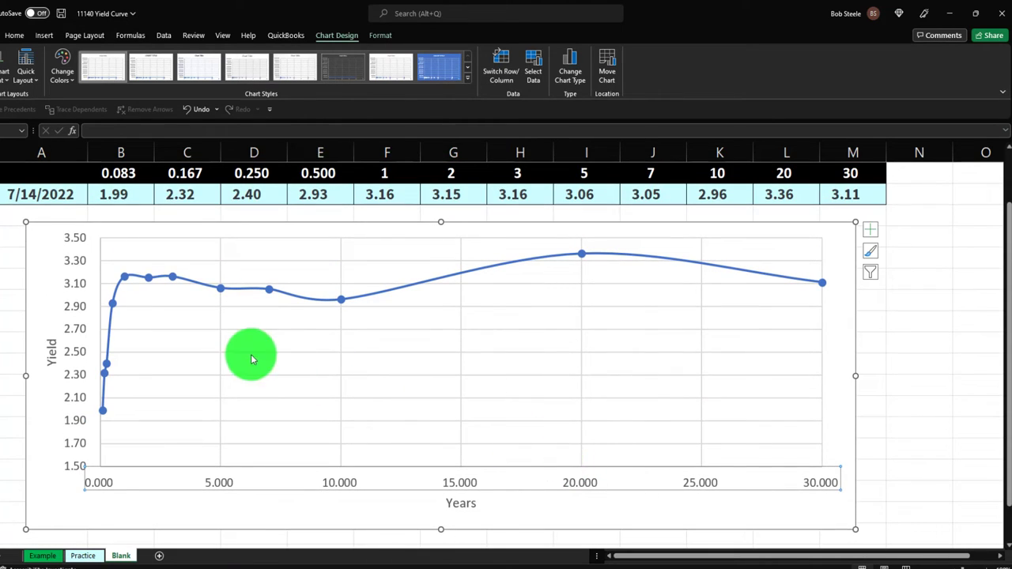
pyautogui.moveTo(38, 241); pyautogui.dragTo(23, 316)
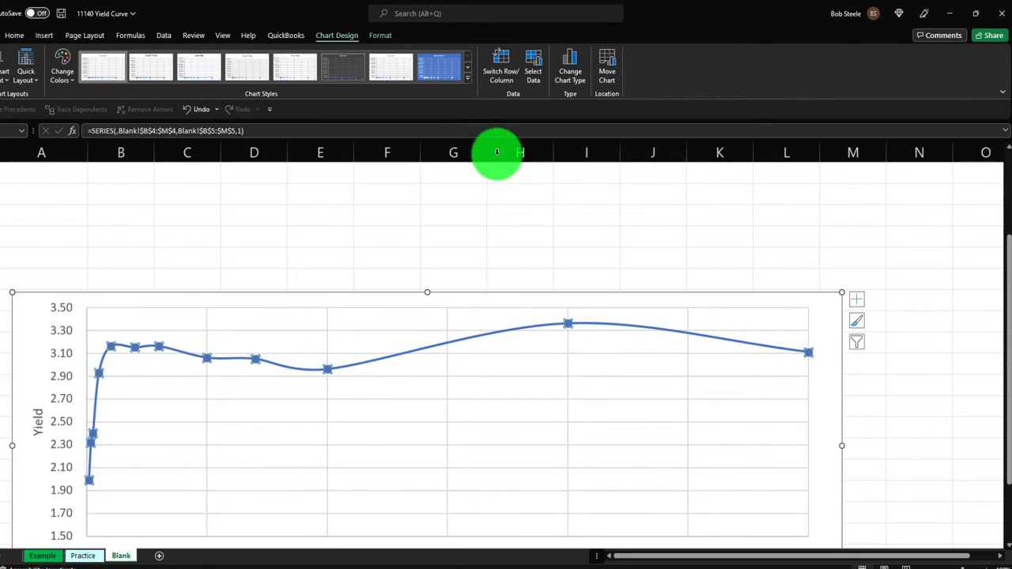
# Step: Edit the chart's data source to name the existing yield series 7/14
pyautogui.scroll(1, 324, 297)
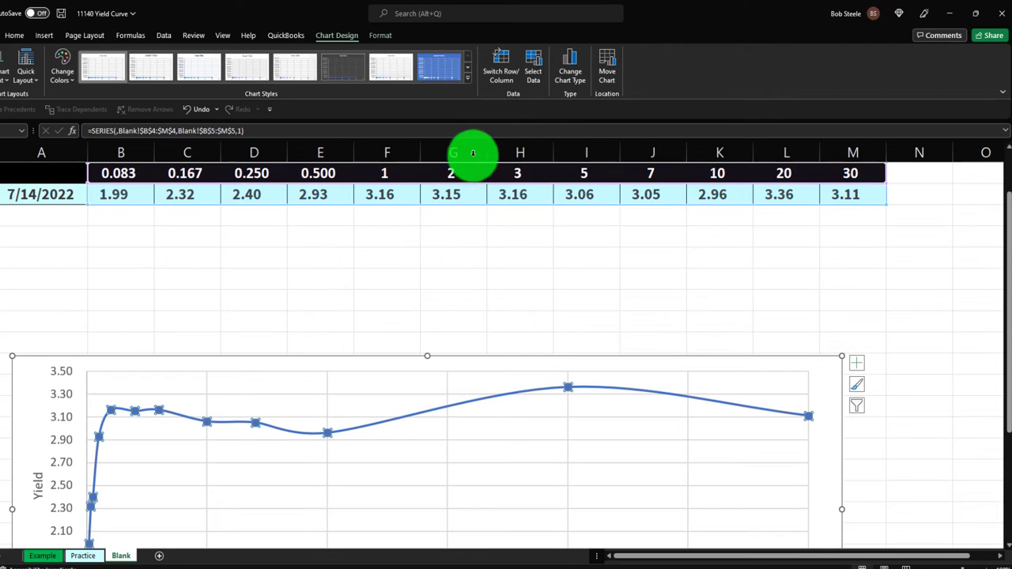
pyautogui.click(533, 68)
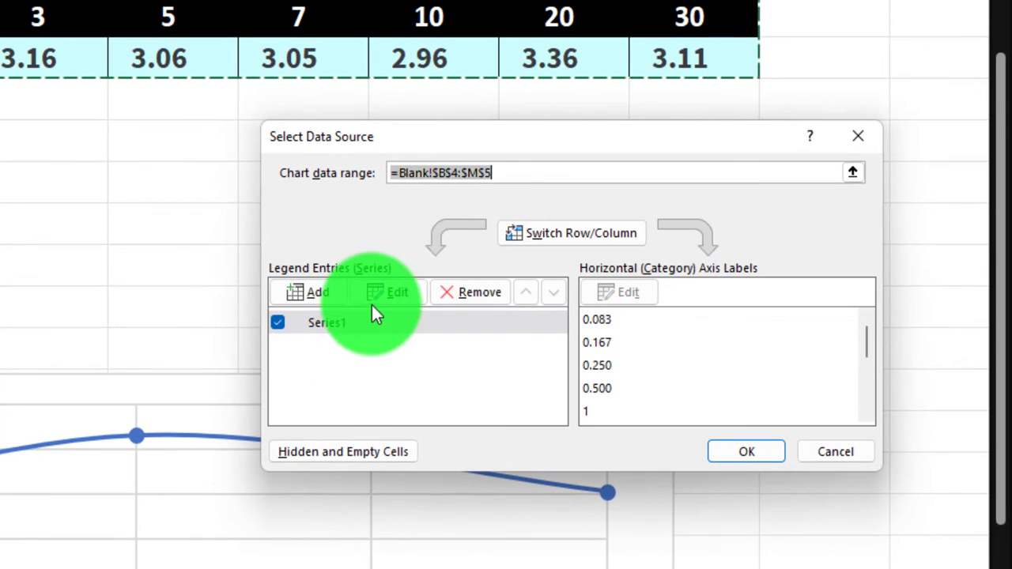
pyautogui.click(385, 294)
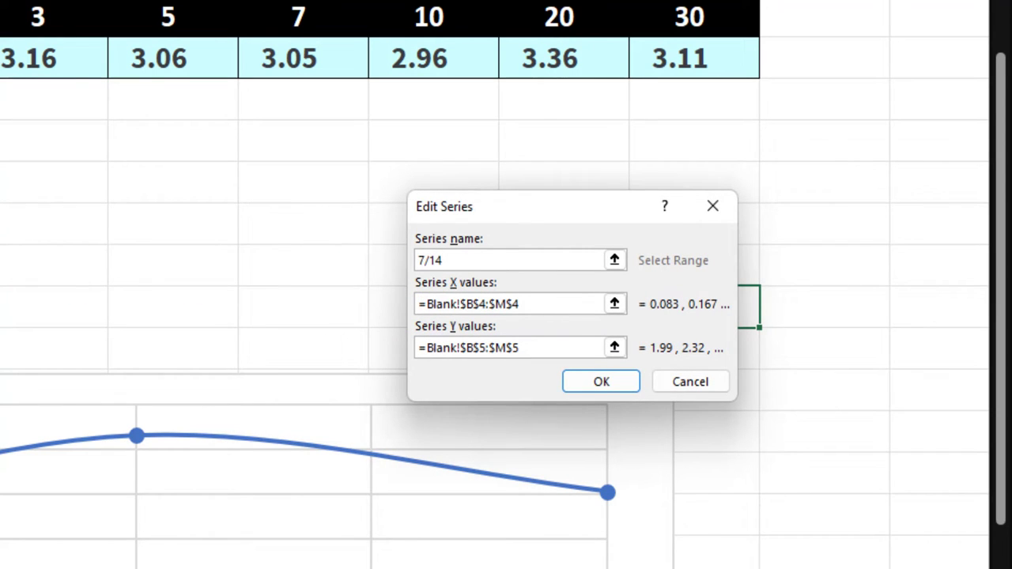
pyautogui.click(564, 386)
pyautogui.click(730, 444)
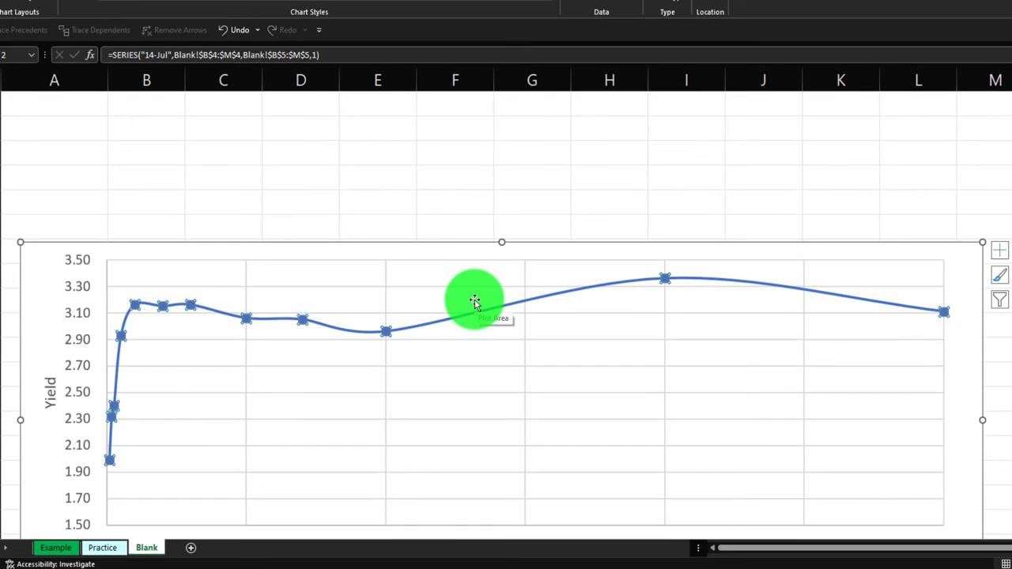
# Step: Switch to the Treasury website to copy the 07/13/2022 rates row for worksheet cell A6
pyautogui.scroll(2, 469, 339)
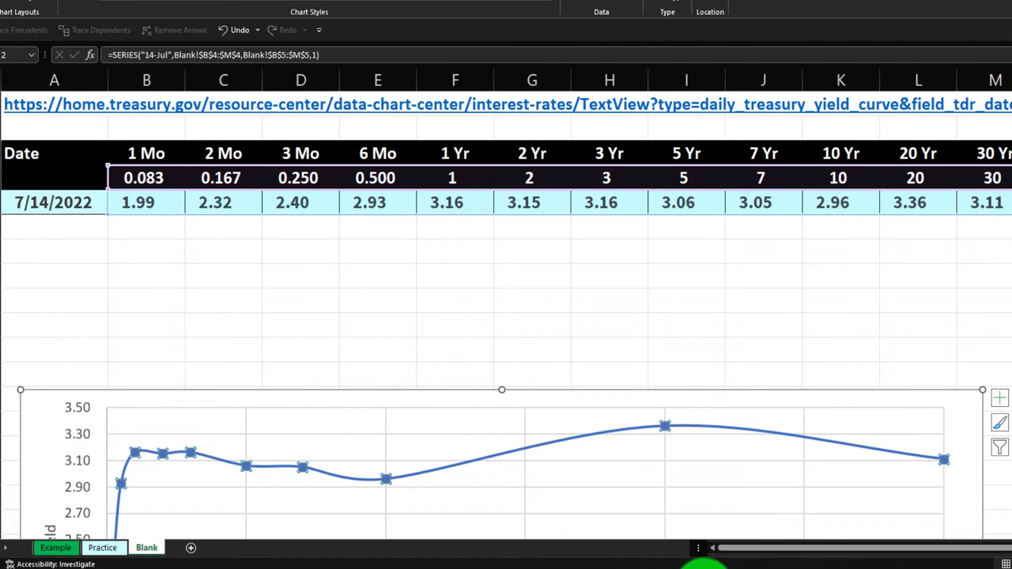
pyautogui.moveTo(704, 566)
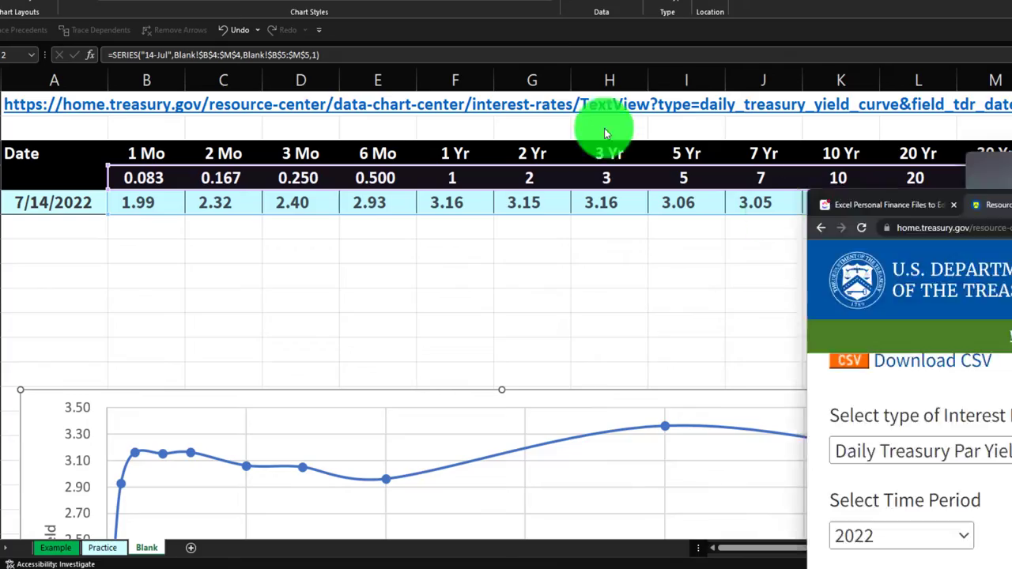
pyautogui.scroll(-20, 506, 316)
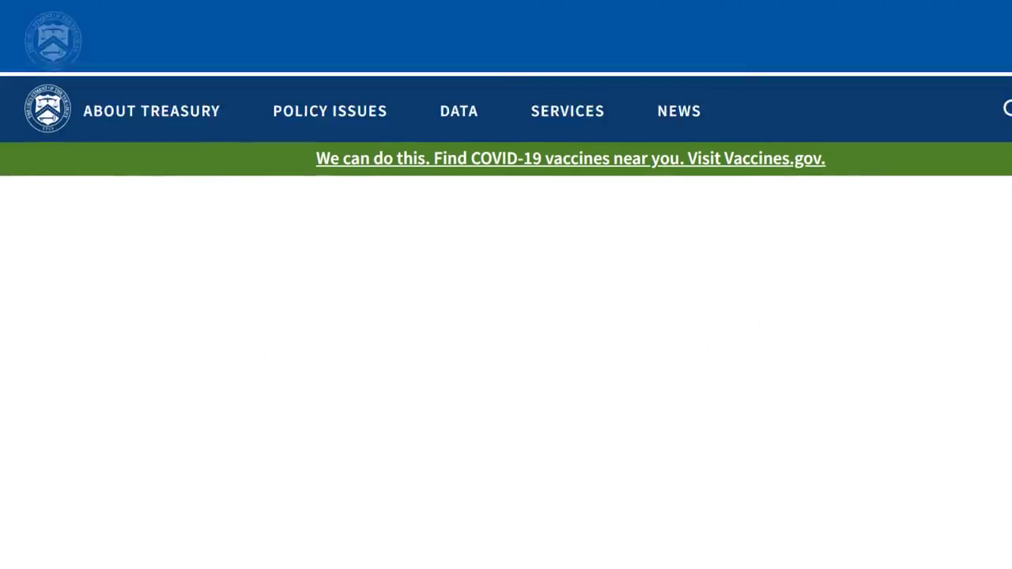
pyautogui.scroll(10, 506, 317)
pyautogui.scroll(3, 964, 407)
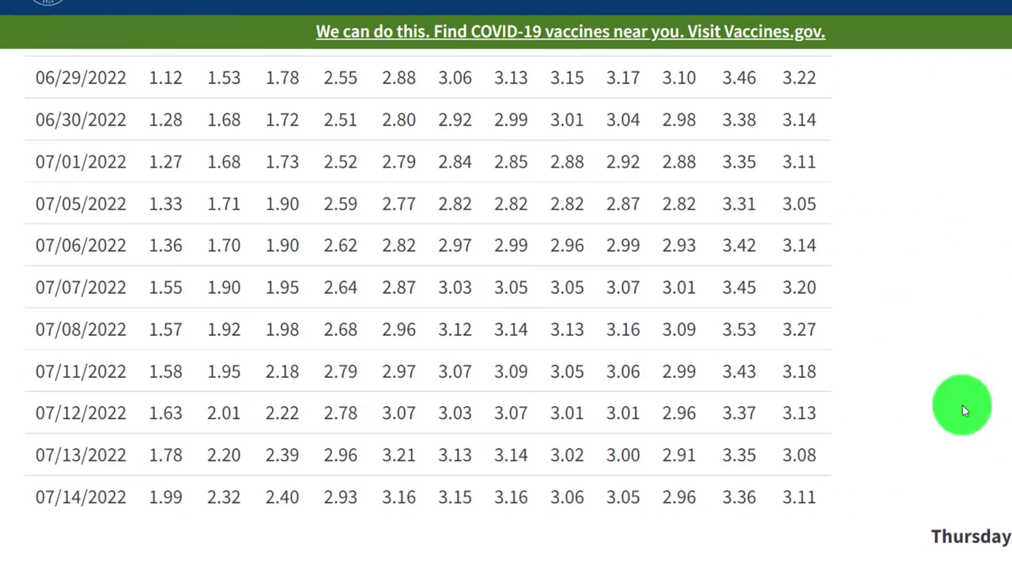
pyautogui.moveTo(38, 454); pyautogui.dragTo(814, 447)
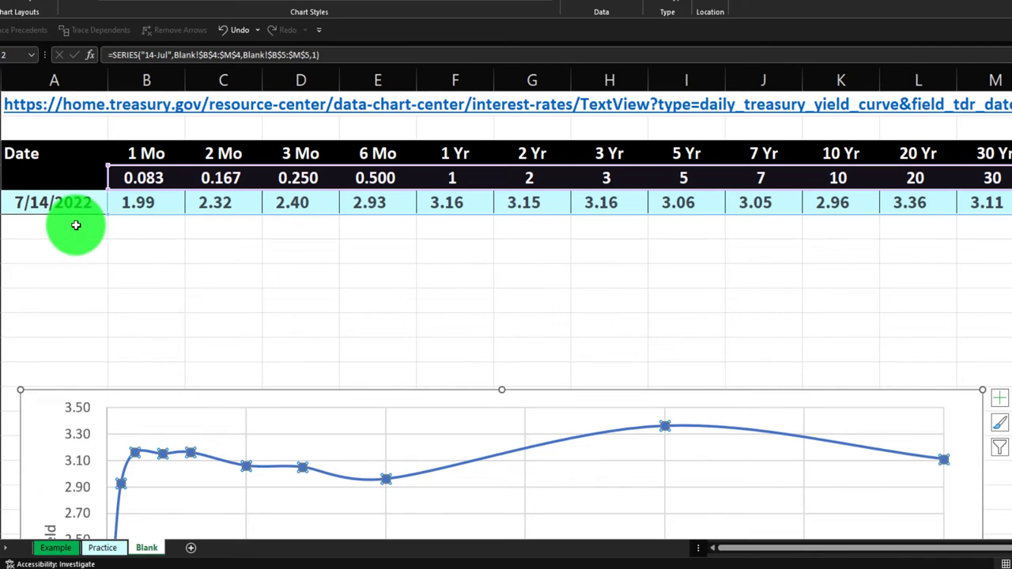
pyautogui.click(74, 226)
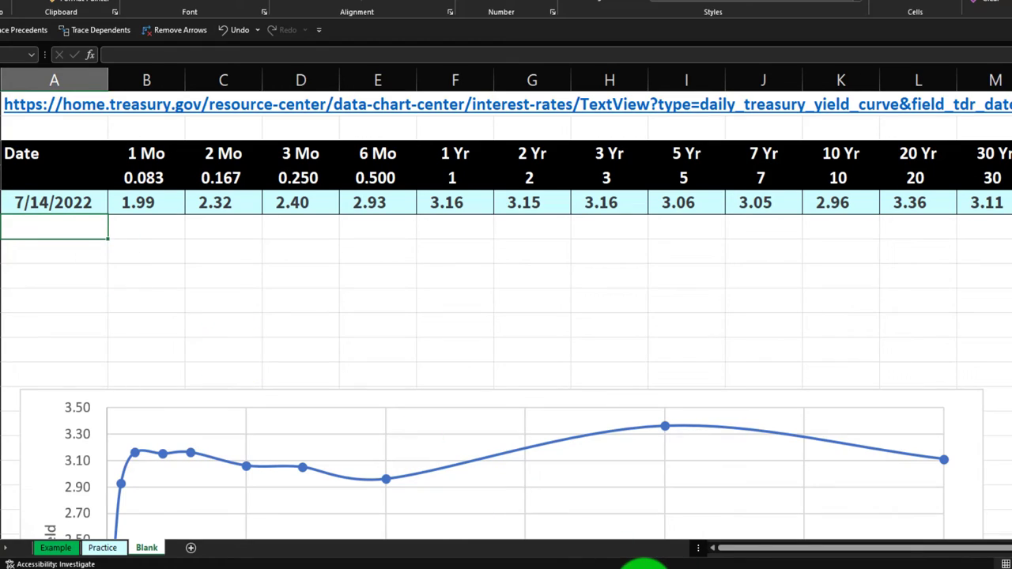
# Step: Copy the 01/03/2022 rates row from the Treasury website and paste it into row 6 of the worksheet, matching the destination formatting
pyautogui.click(646, 564)
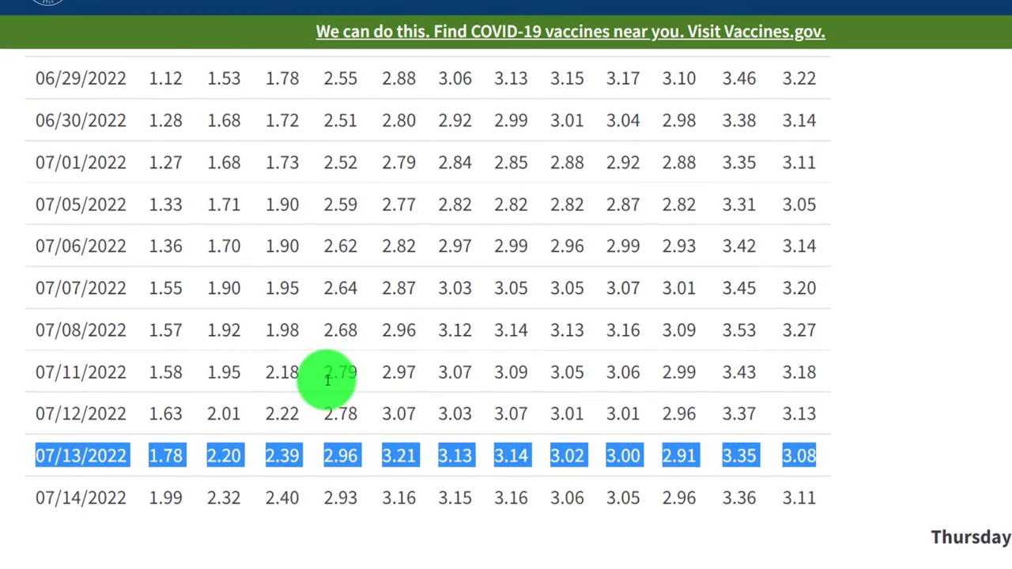
pyautogui.scroll(15, 327, 380)
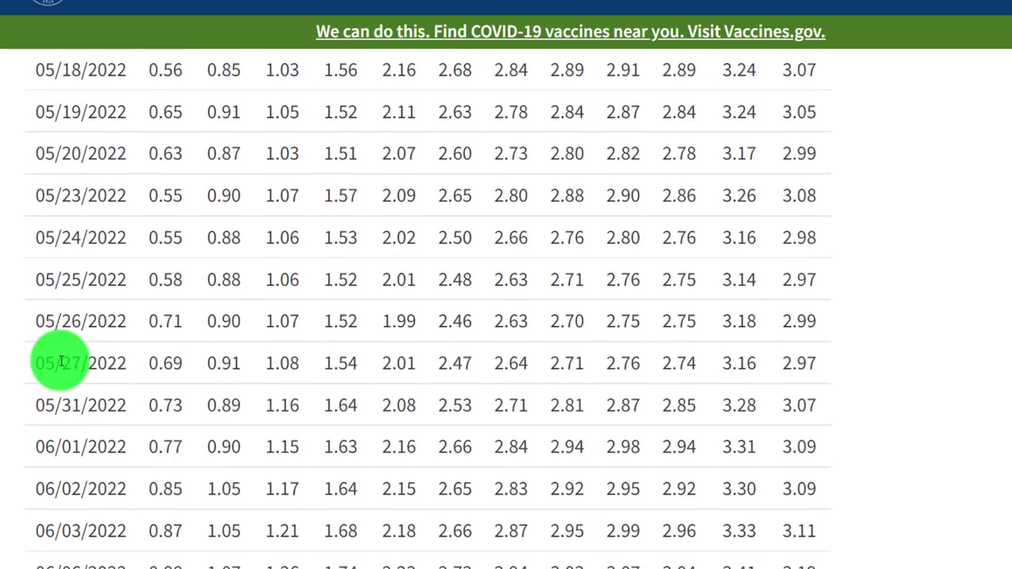
pyautogui.scroll(7, 61, 362)
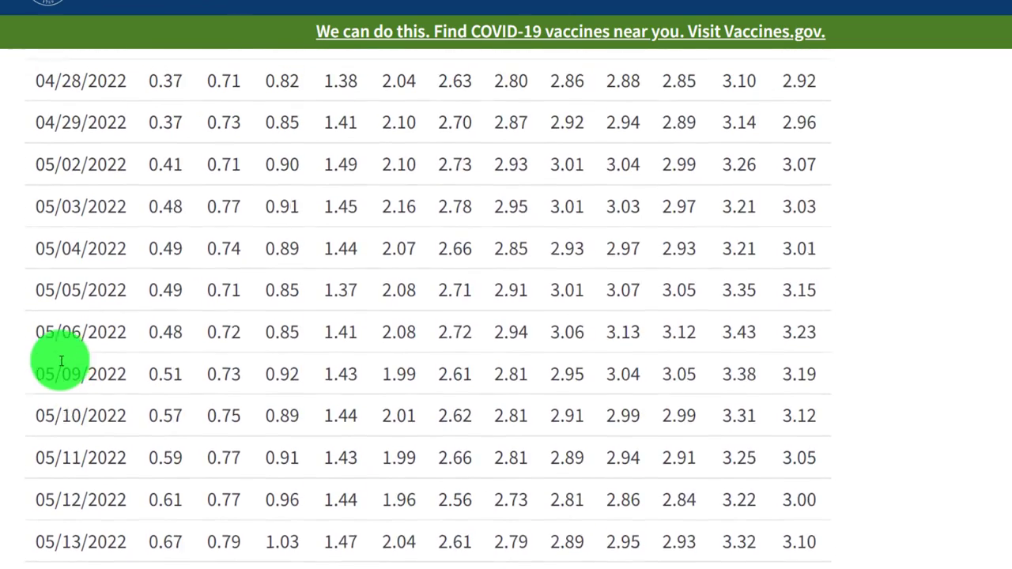
pyautogui.scroll(2, 61, 361)
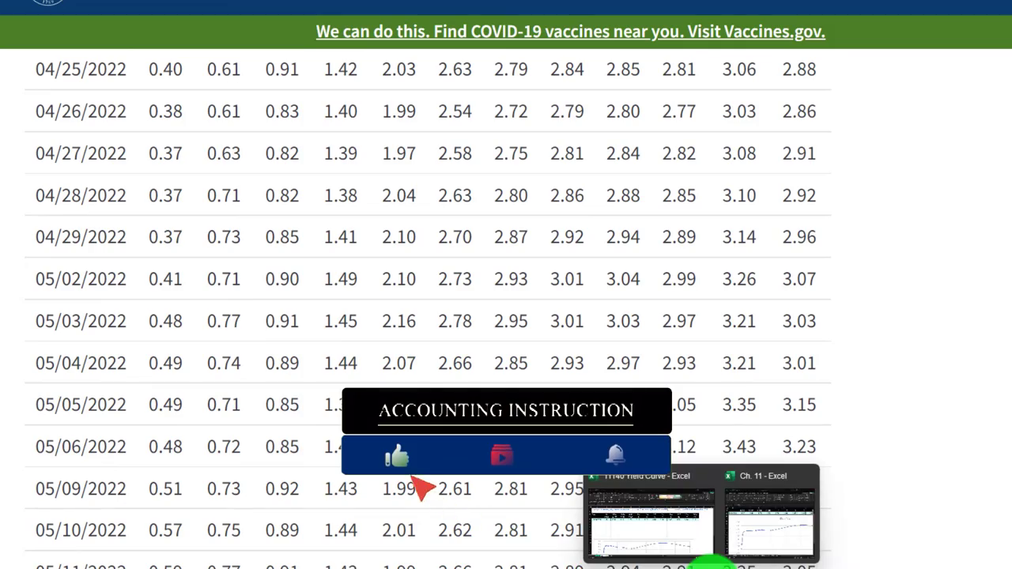
pyautogui.scroll(6, 14, 299)
pyautogui.scroll(15, 14, 299)
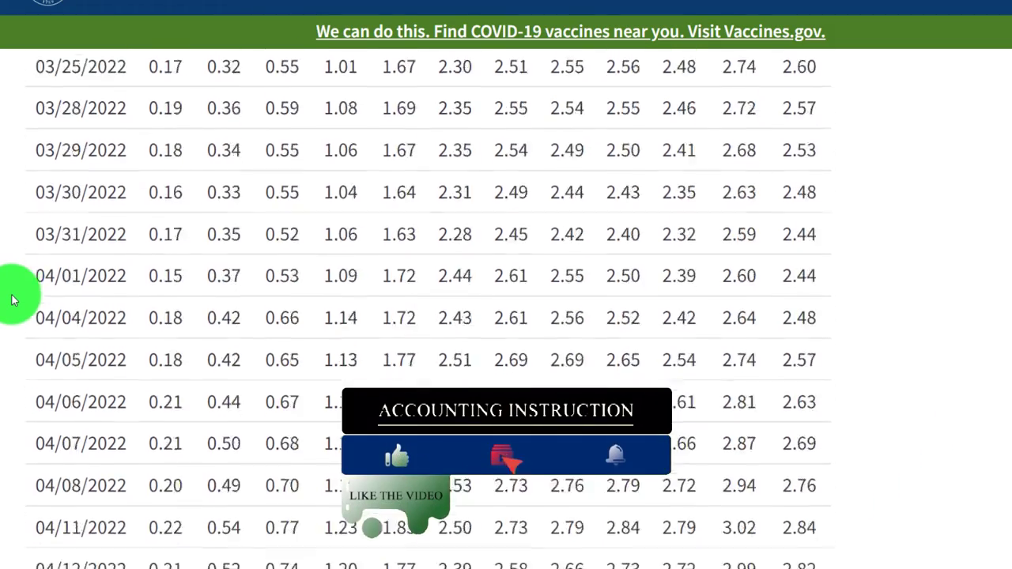
pyautogui.scroll(15, 14, 299)
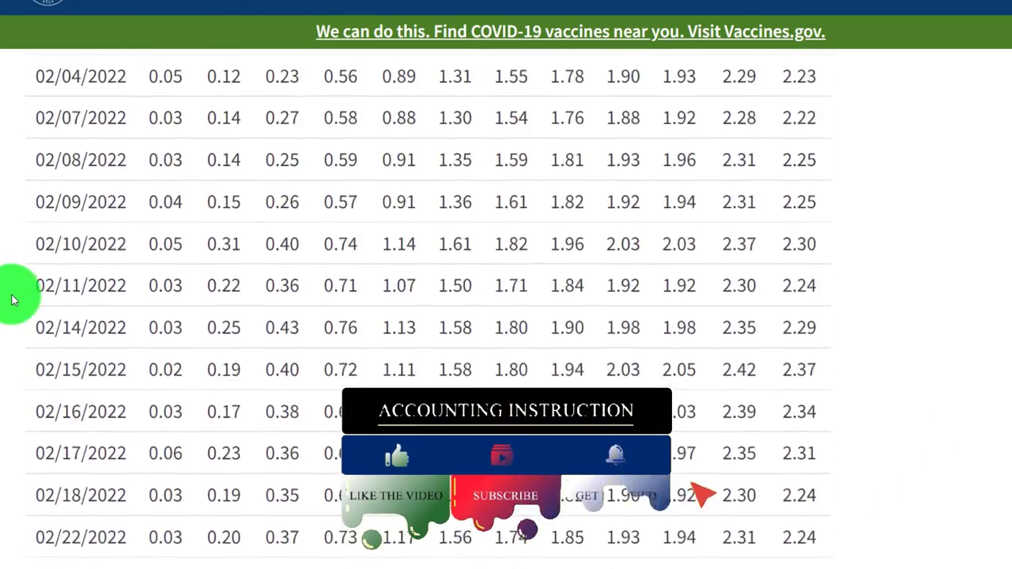
pyautogui.scroll(3, 14, 299)
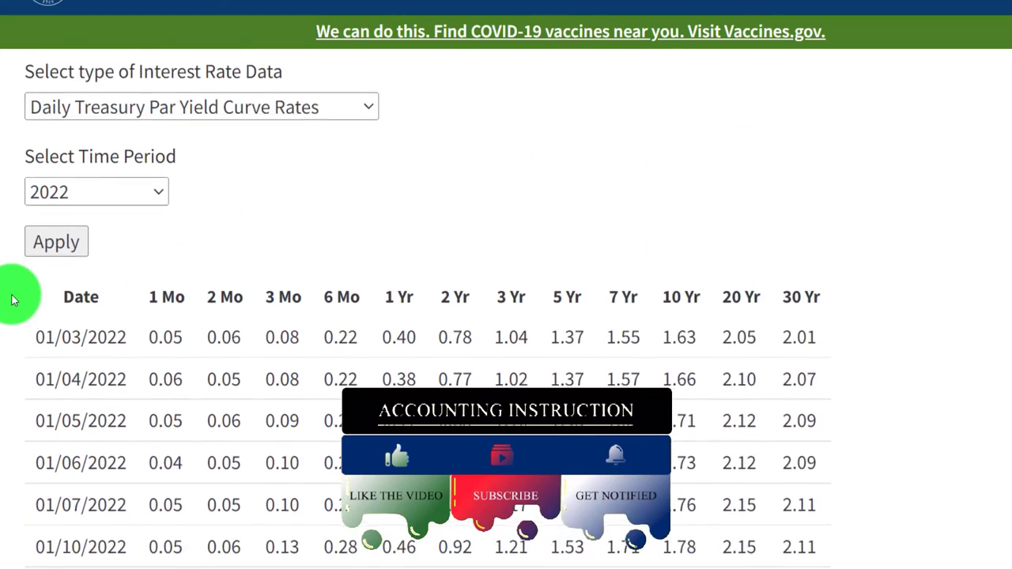
pyautogui.scroll(-1, 11, 293)
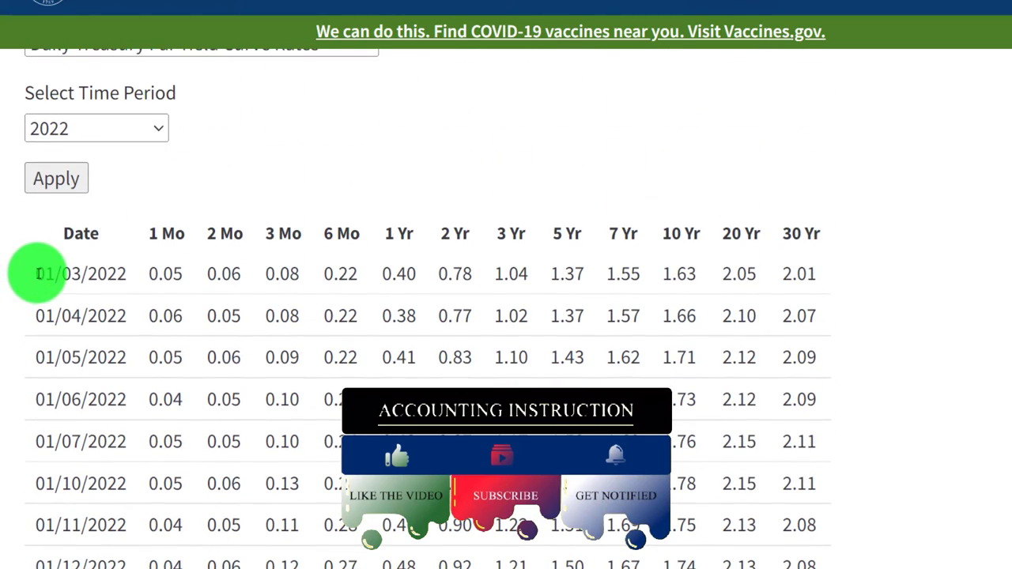
pyautogui.moveTo(37, 274); pyautogui.dragTo(822, 273)
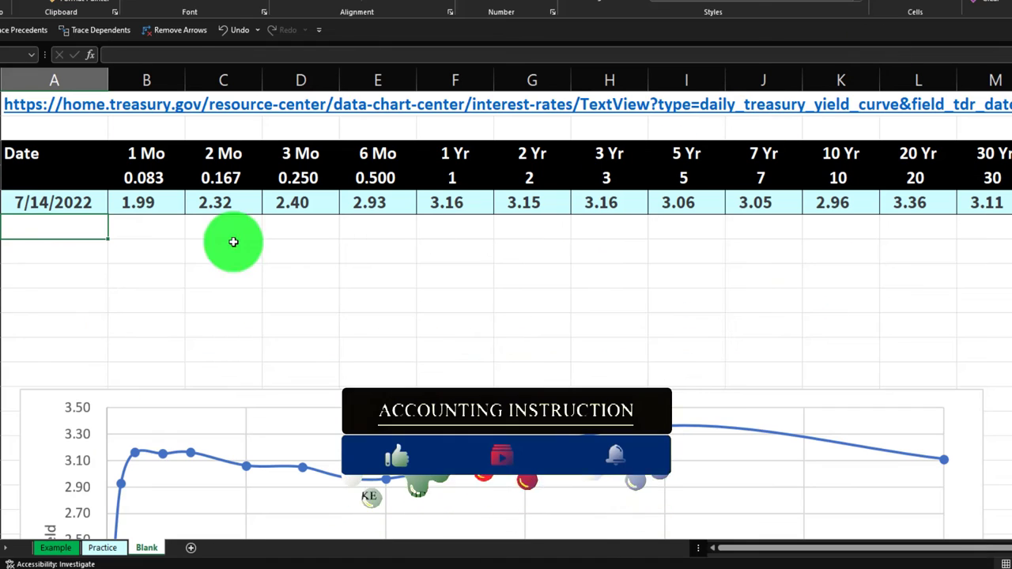
pyautogui.rightClick(79, 226)
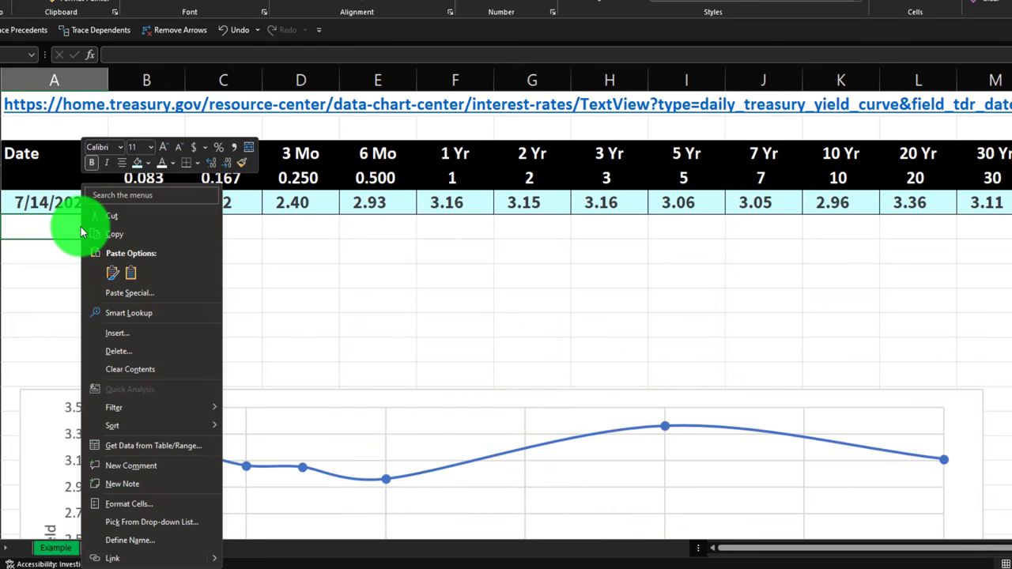
pyautogui.click(135, 273)
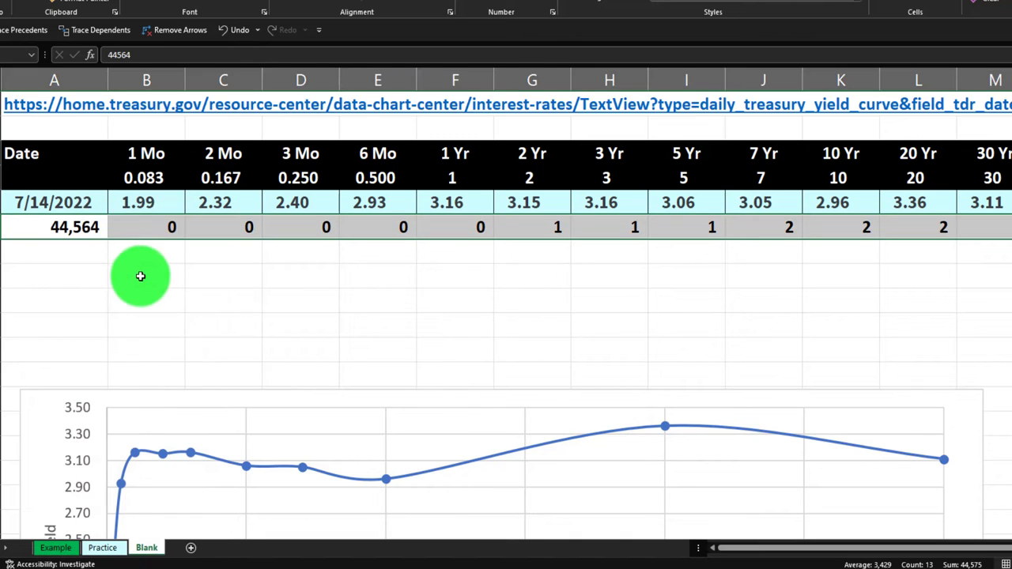
# Step: Apply the formatting of the 7/14/2022 row to the pasted rates row below it with Format Painter
pyautogui.moveTo(79, 205); pyautogui.dragTo(992, 203)
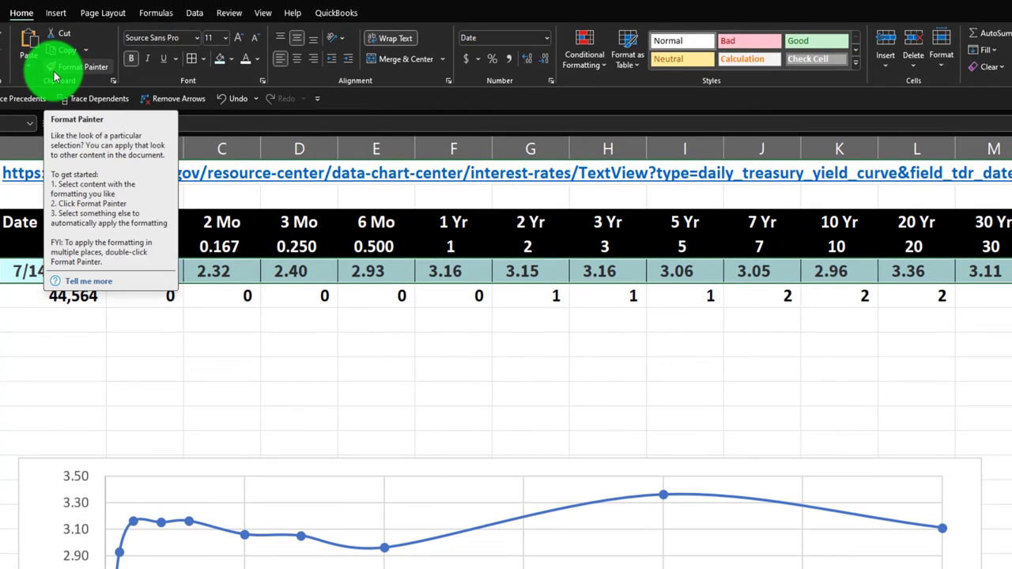
pyautogui.click(55, 75)
pyautogui.click(59, 294)
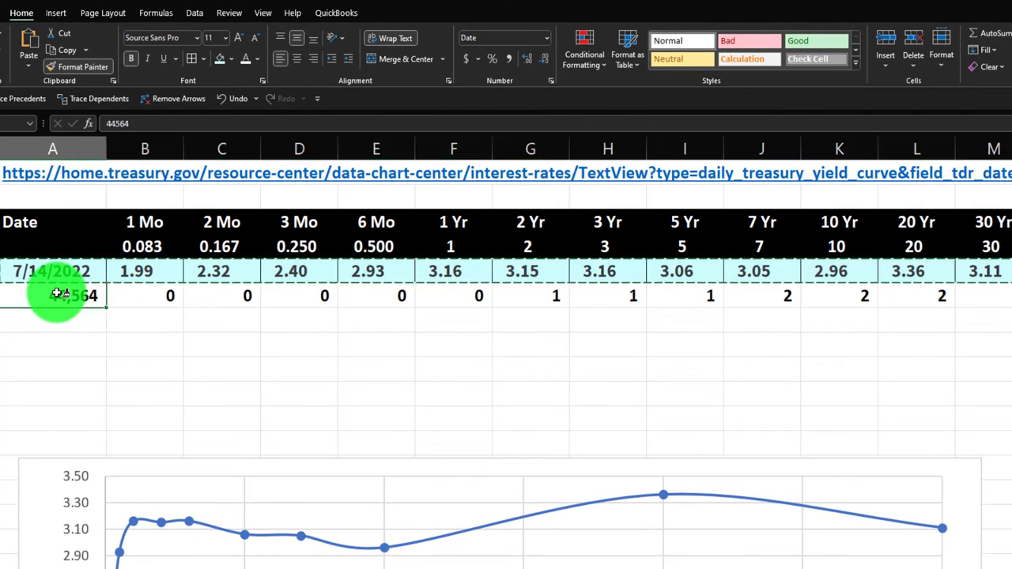
pyautogui.click(115, 385)
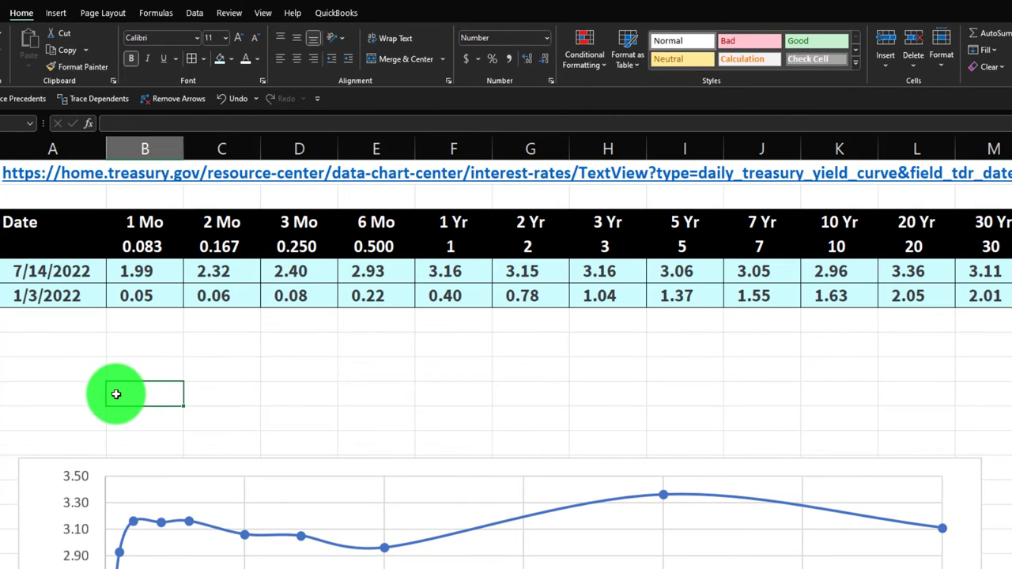
pyautogui.moveTo(140, 295); pyautogui.dragTo(966, 299)
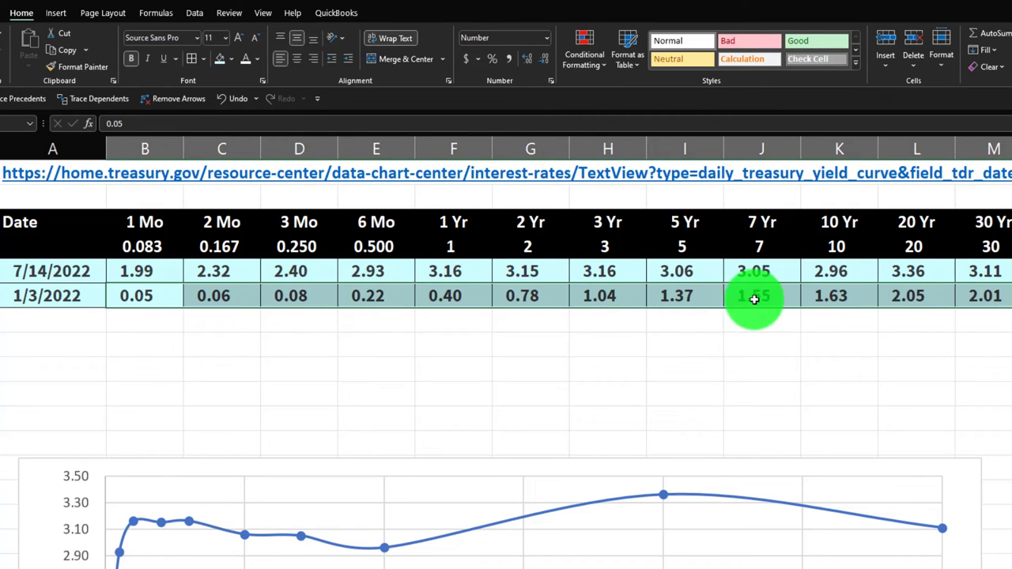
pyautogui.click(166, 245)
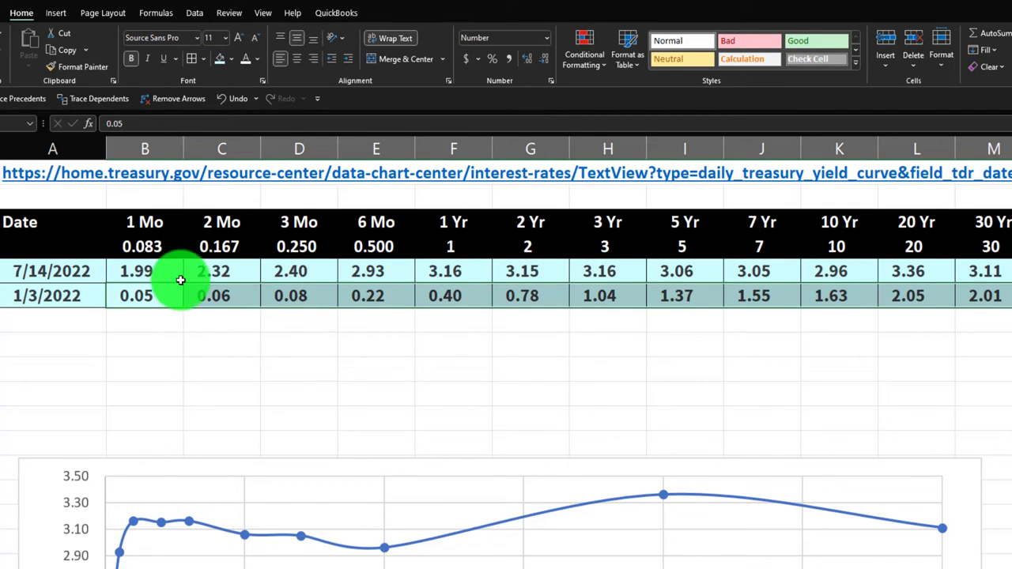
pyautogui.click(377, 341)
# Step: Move the yield chart up so it sits just beneath the rates table, starting about one row below the 1/3/2022 row
pyautogui.scroll(-1, 427, 419)
pyautogui.click(441, 411)
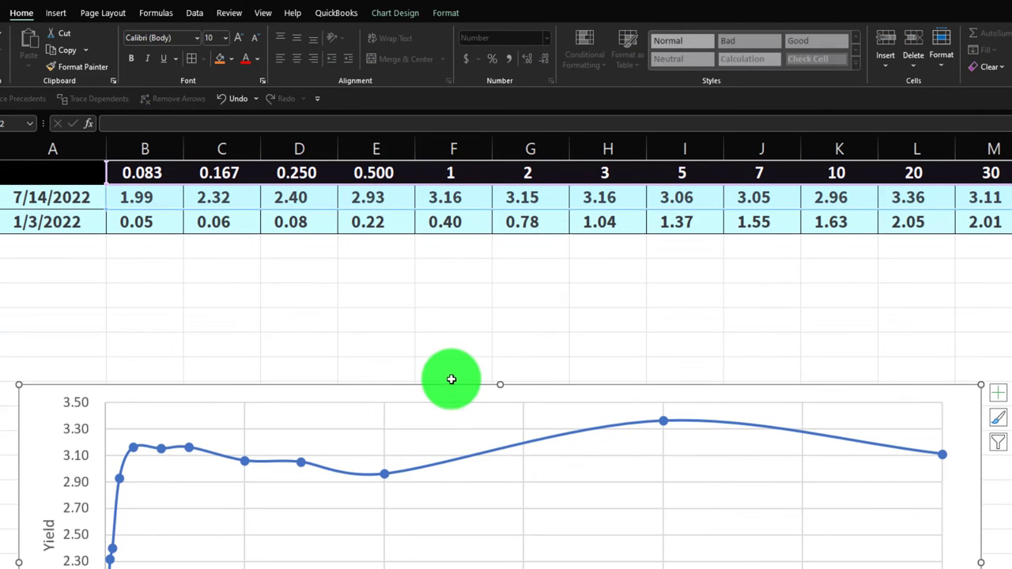
pyautogui.moveTo(450, 395); pyautogui.dragTo(440, 272)
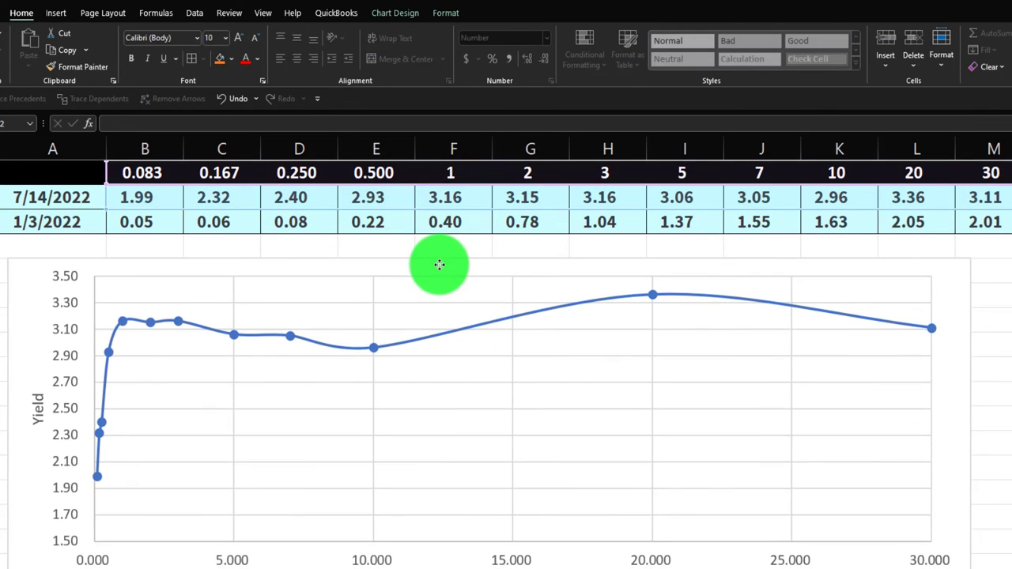
pyautogui.scroll(1, 503, 358)
pyautogui.scroll(2, 503, 364)
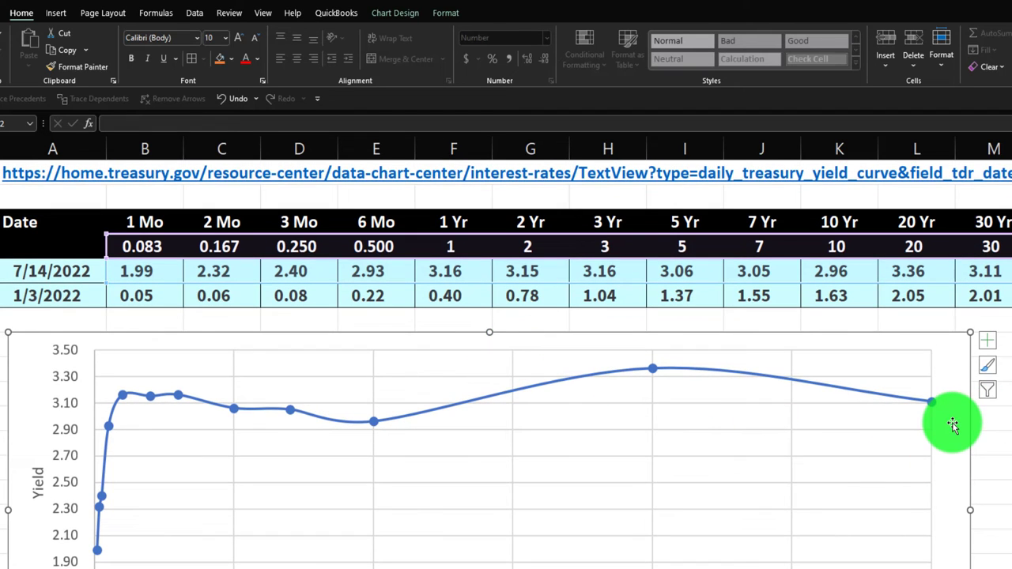
# Step: Add a new series named 1/3 to the chart's data source
pyautogui.click(394, 13)
pyautogui.click(625, 54)
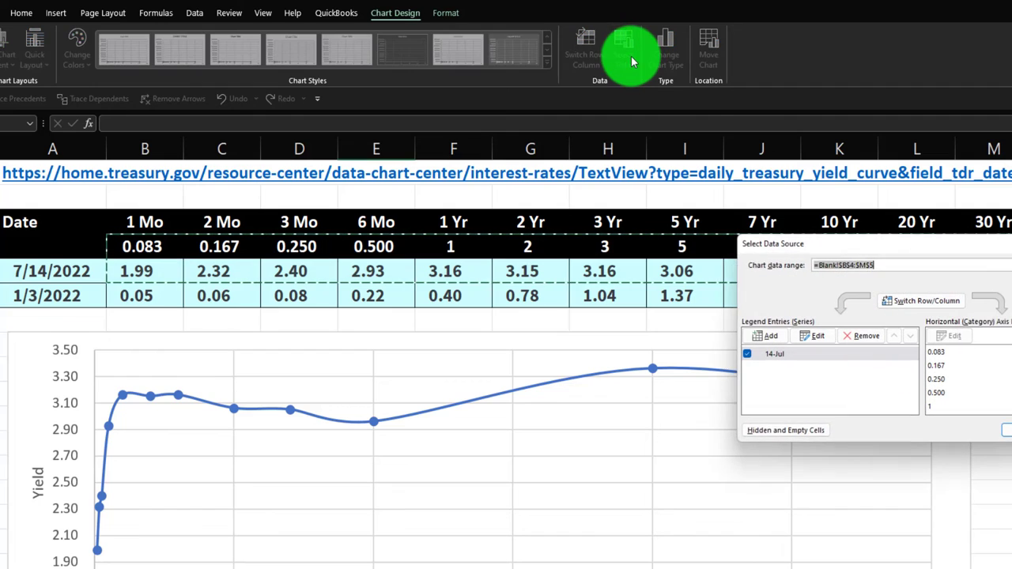
pyautogui.moveTo(882, 250); pyautogui.dragTo(835, 350)
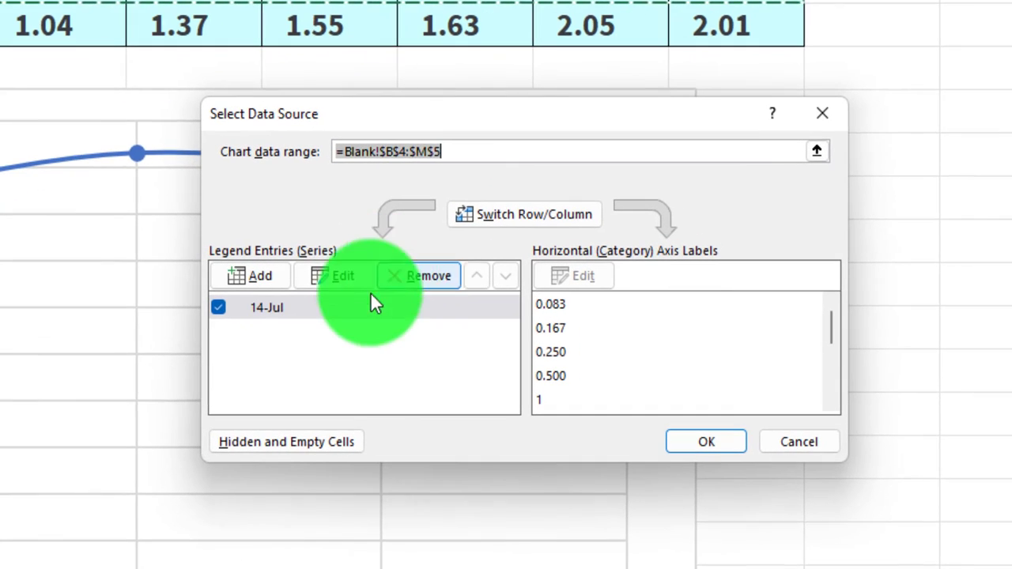
pyautogui.click(269, 277)
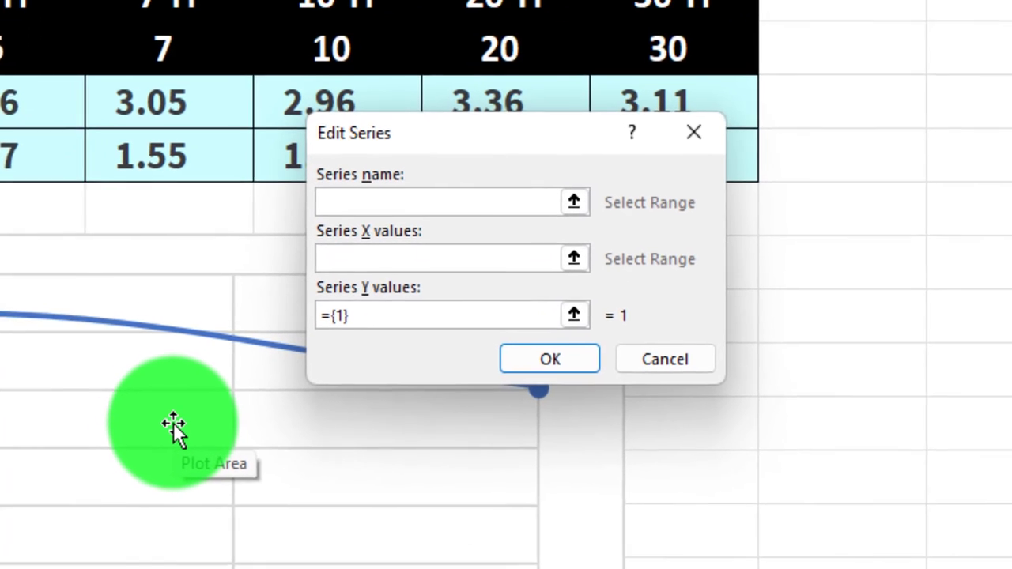
pyautogui.write('1/3')
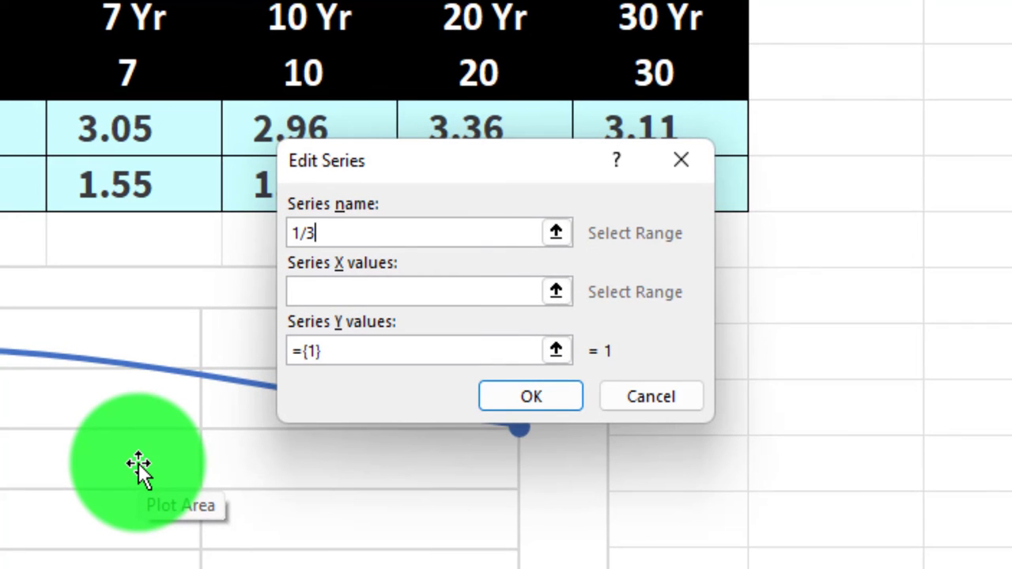
# Step: Set the X values of the 1/3 series to the numeric maturities in B4:M4
pyautogui.click(316, 292)
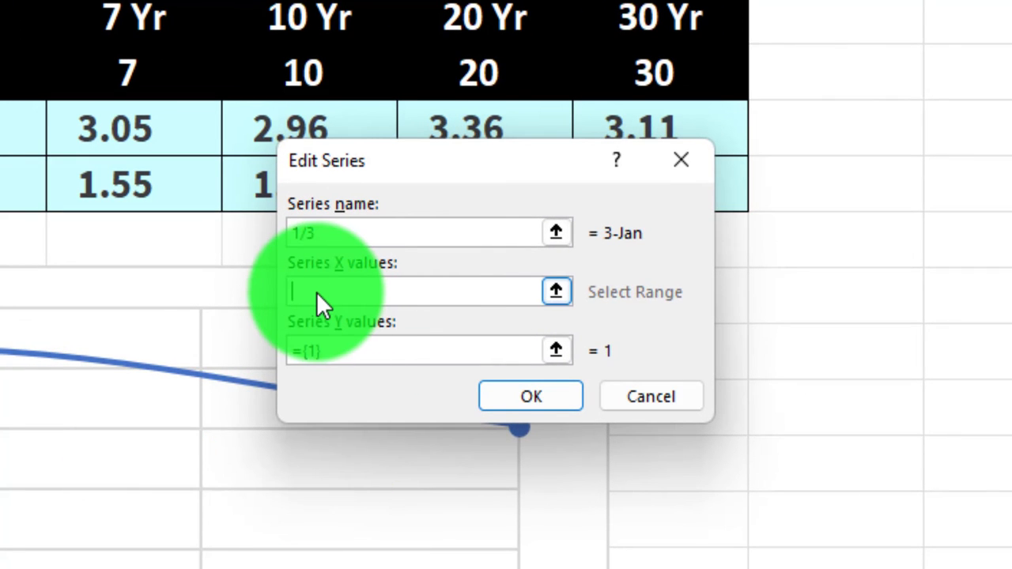
pyautogui.moveTo(349, 177); pyautogui.dragTo(360, 397)
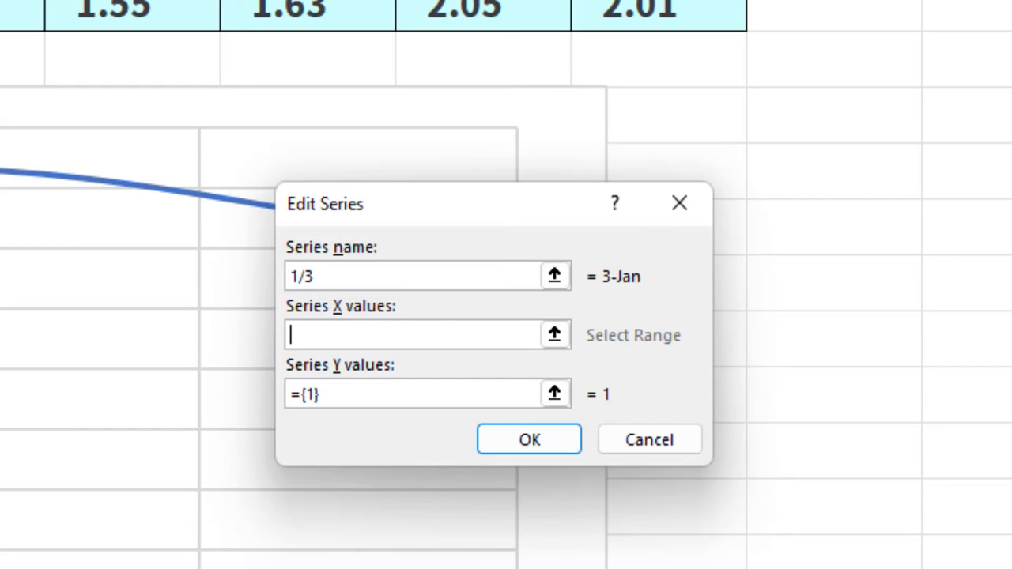
pyautogui.moveTo(113, 4); pyautogui.dragTo(659, 4)
# Step: Set the Y values of the 1/3 series to the rates in B6:M6 and apply the chart's data source changes
pyautogui.click(414, 404)
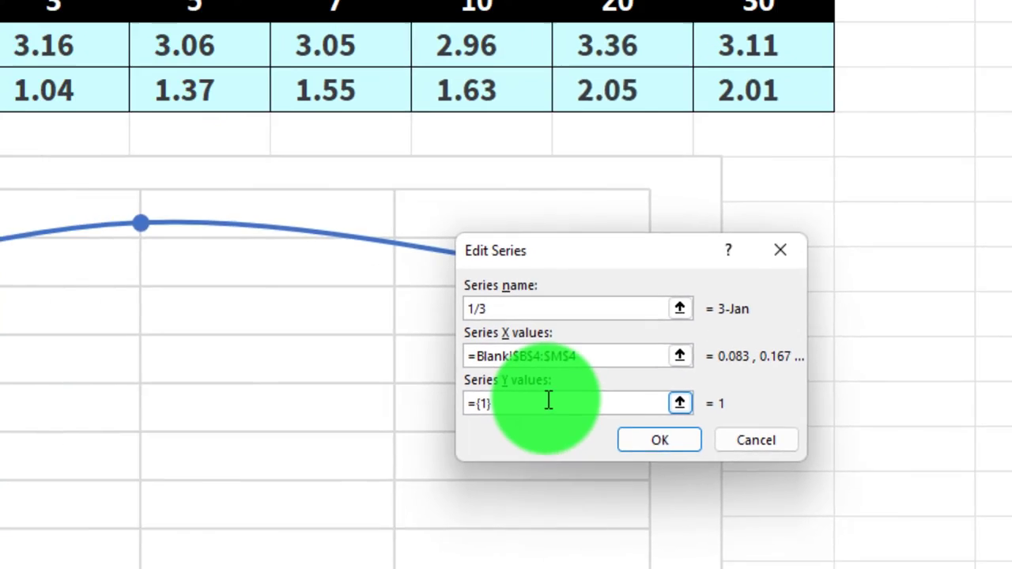
pyautogui.press('BackSpace')
pyautogui.press('BackSpace')
pyautogui.press('BackSpace')
pyautogui.press('BackSpace')
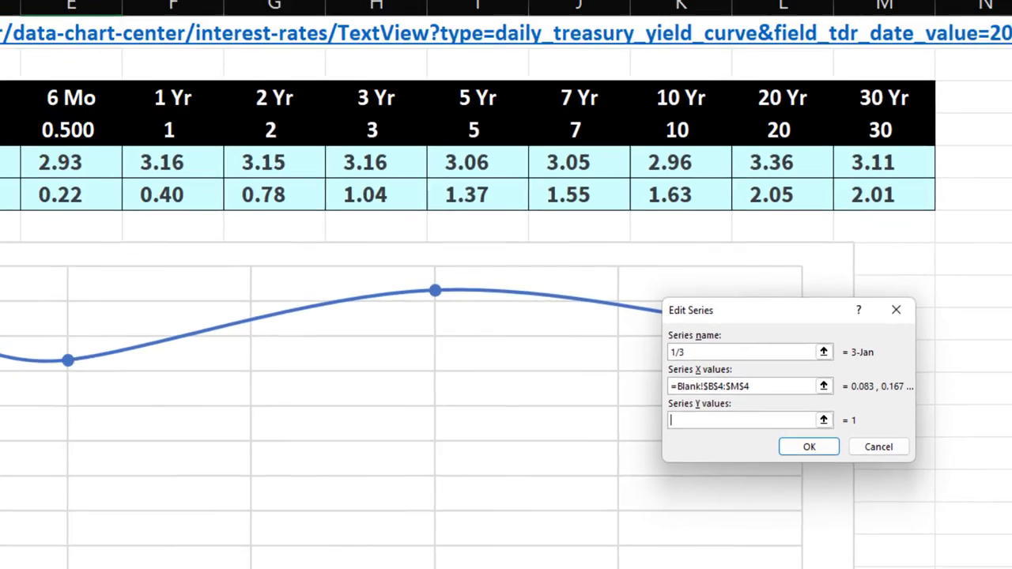
pyautogui.moveTo(147, 250); pyautogui.dragTo(944, 284)
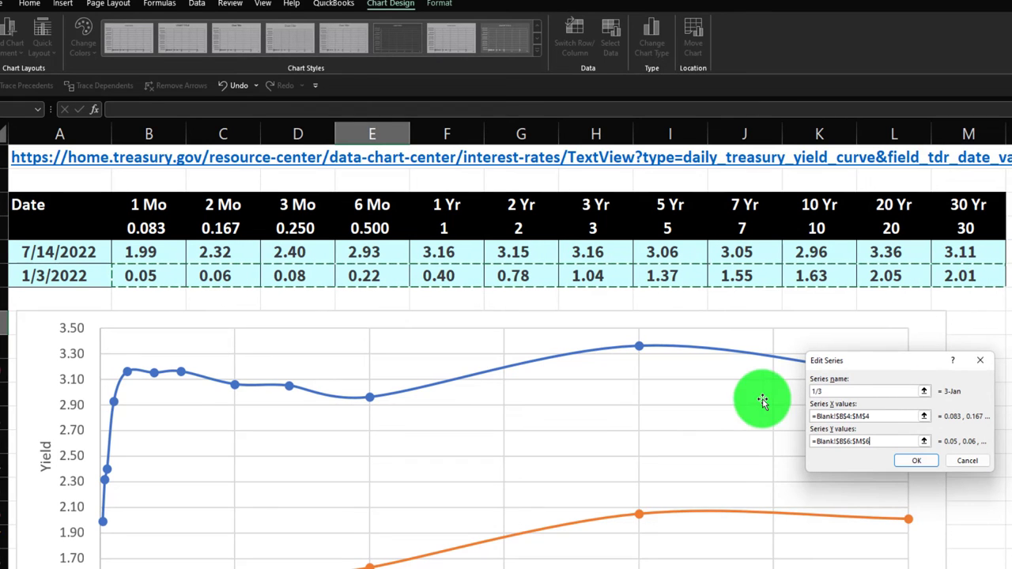
pyautogui.scroll(-2, 755, 401)
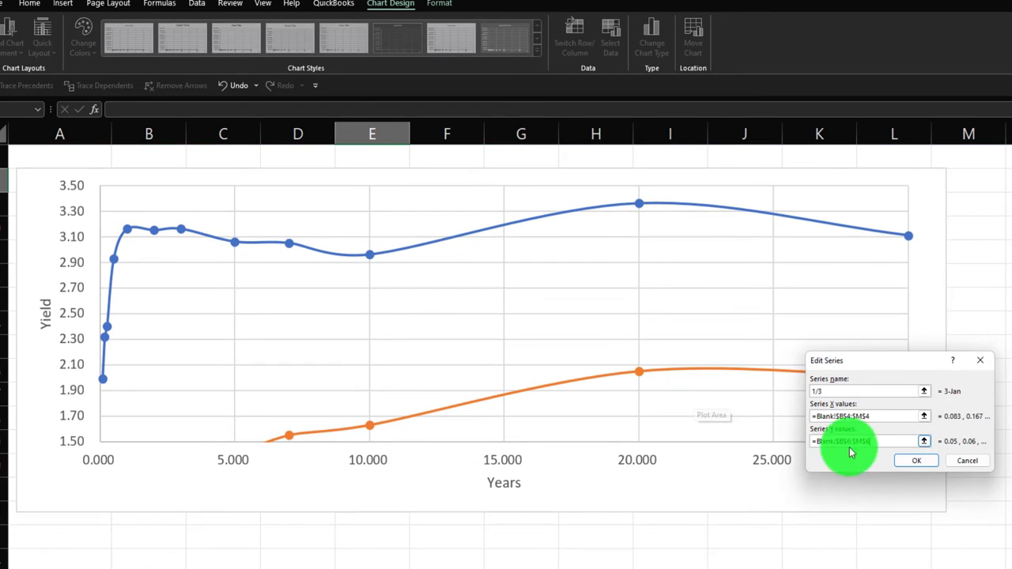
pyautogui.click(913, 461)
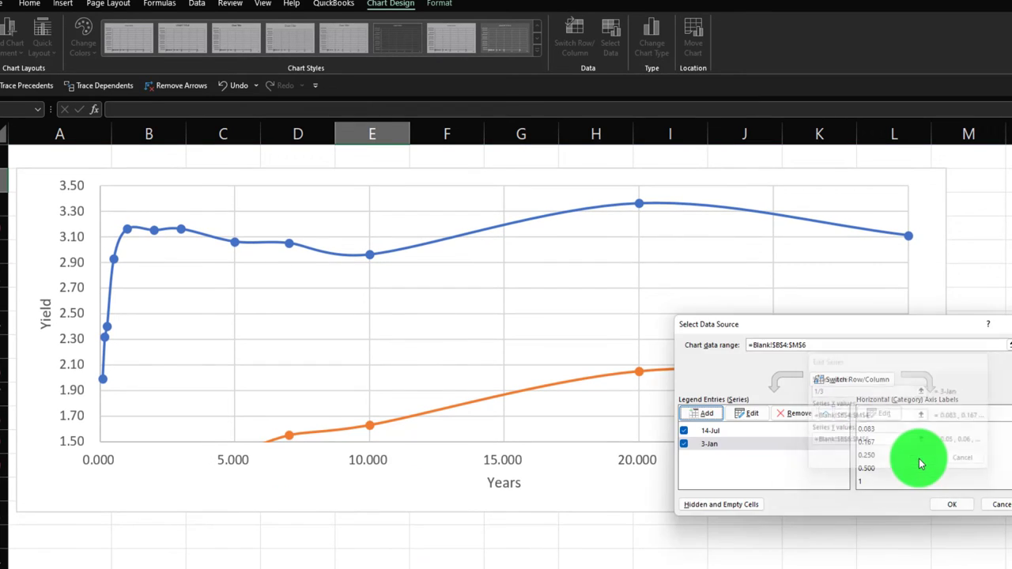
pyautogui.click(947, 507)
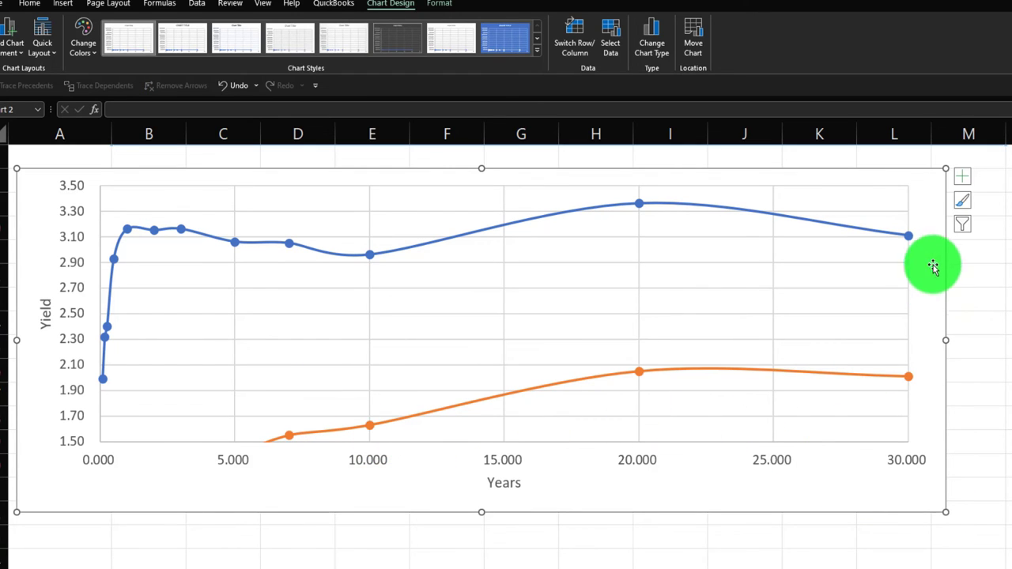
# Step: Reset the minimum bound of the chart's Yield axis to automatic
pyautogui.click(963, 184)
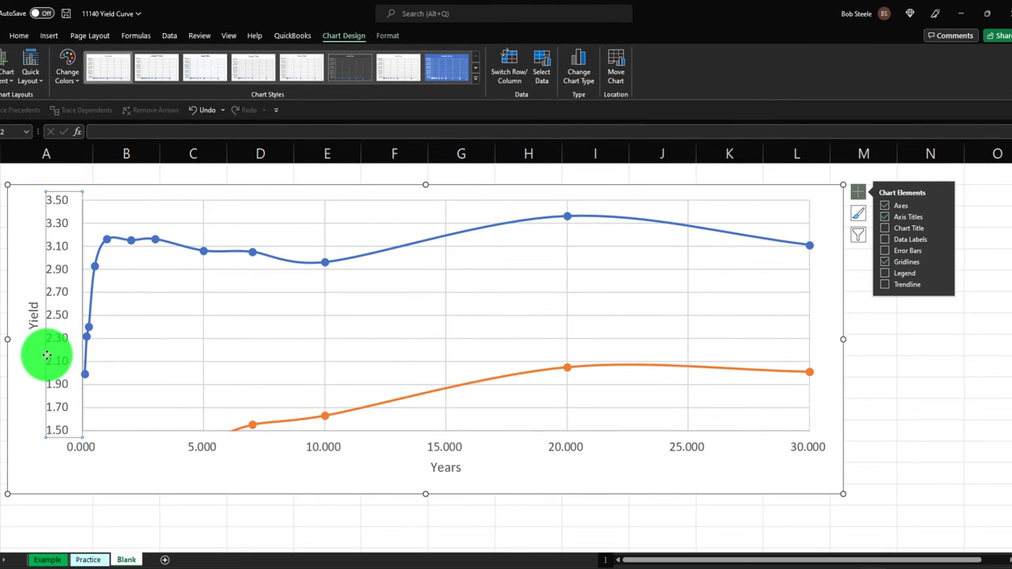
pyautogui.doubleClick(47, 356)
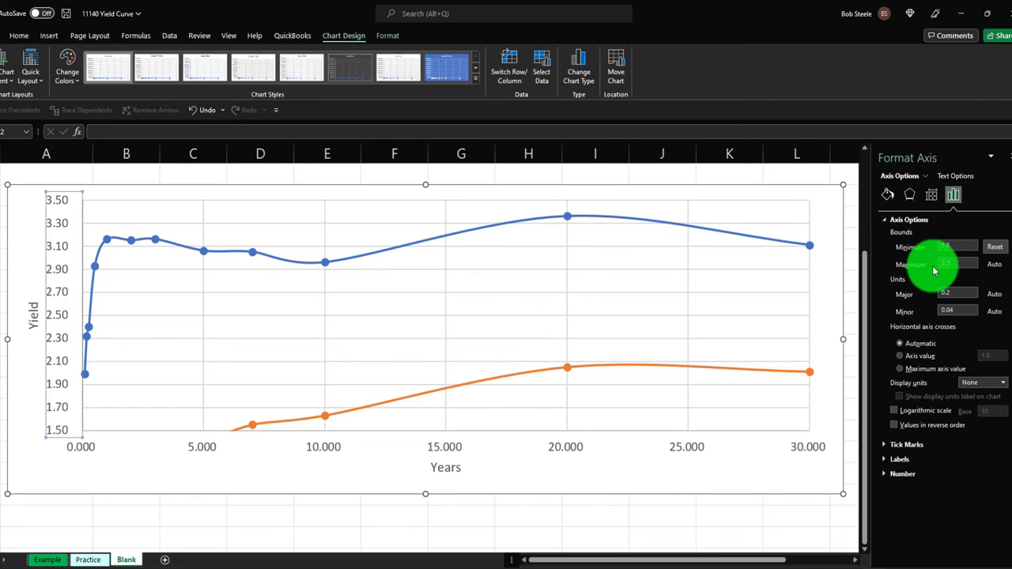
pyautogui.scroll(2, 223, 353)
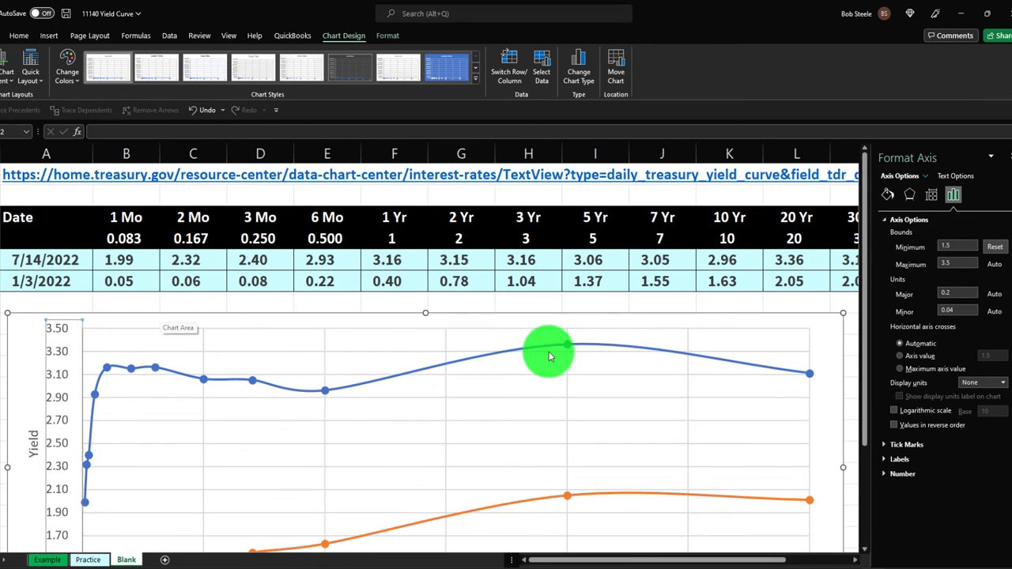
pyautogui.scroll(-1, 831, 335)
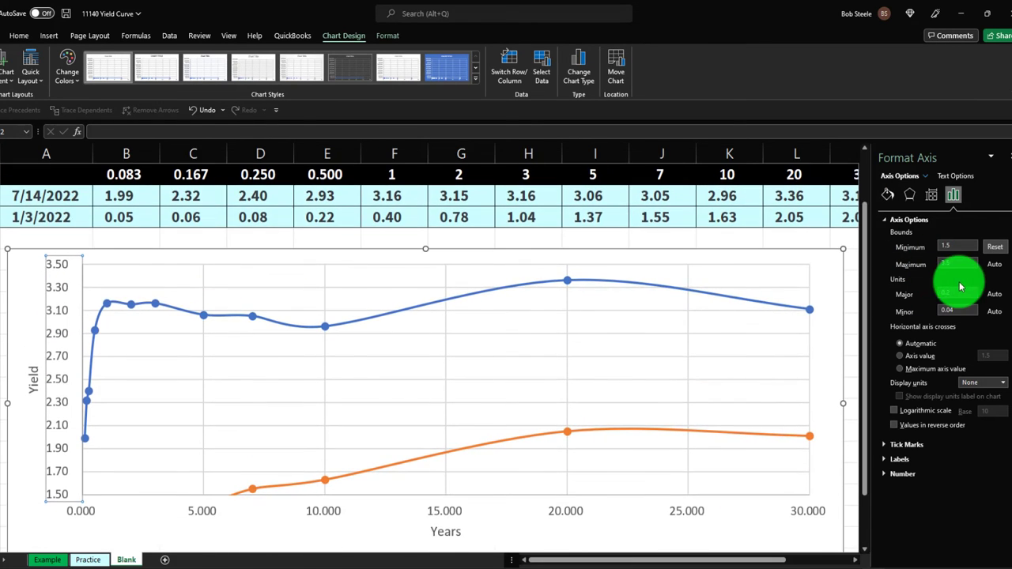
pyautogui.click(985, 246)
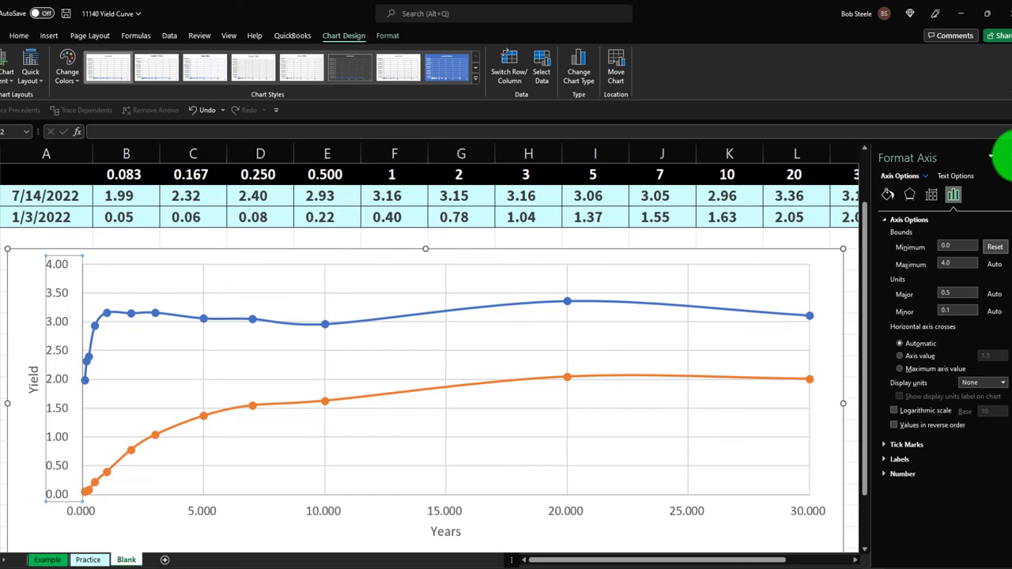
pyautogui.click(993, 155)
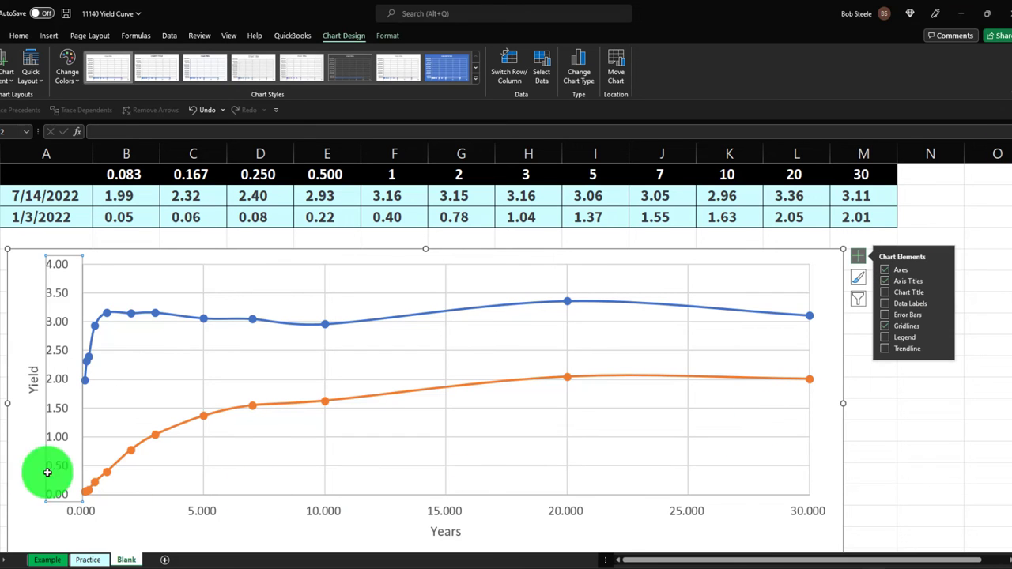
pyautogui.click(902, 473)
pyautogui.scroll(-1, 656, 473)
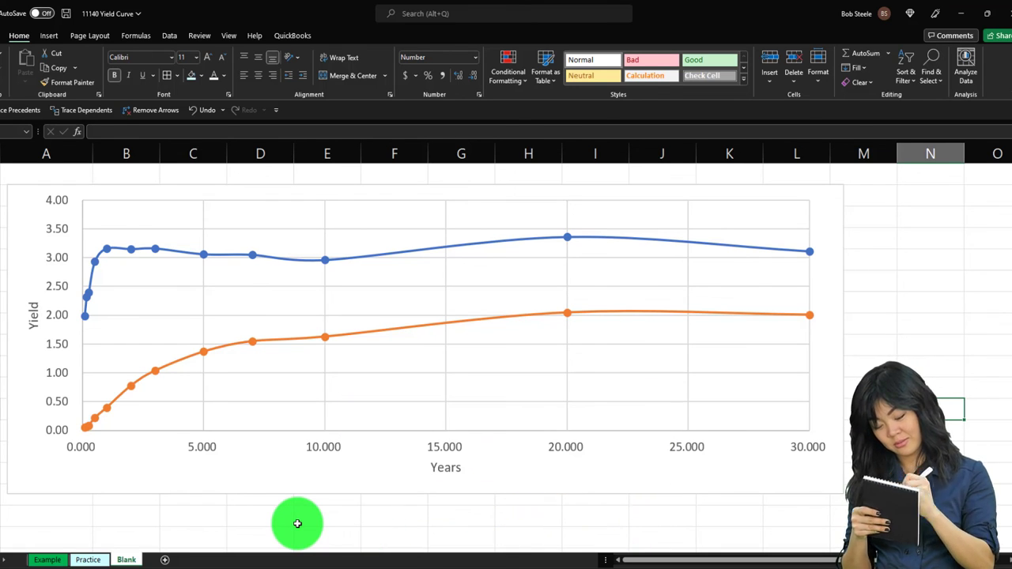
# Step: Add a legend to the yield chart
pyautogui.click(308, 463)
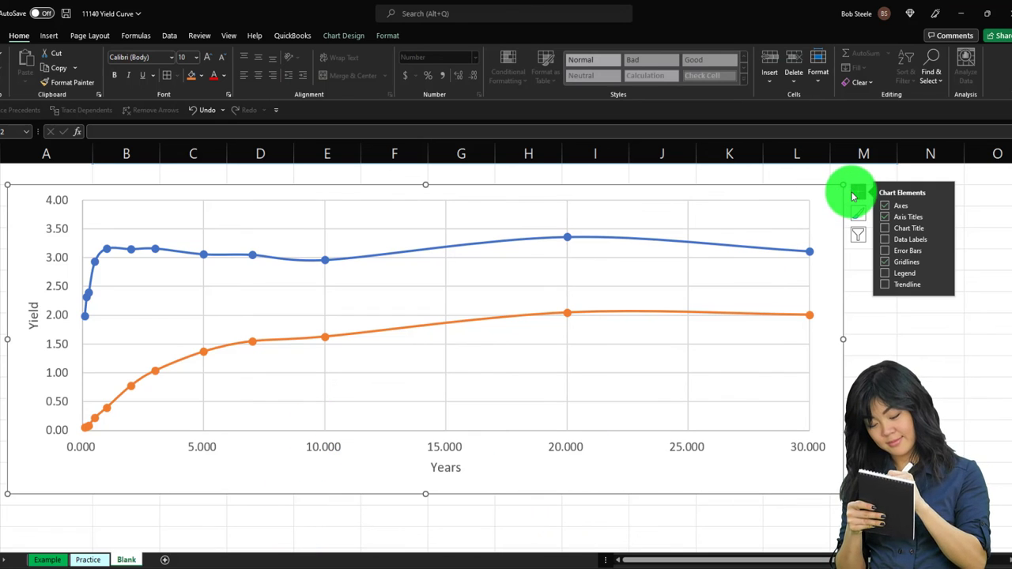
pyautogui.click(887, 286)
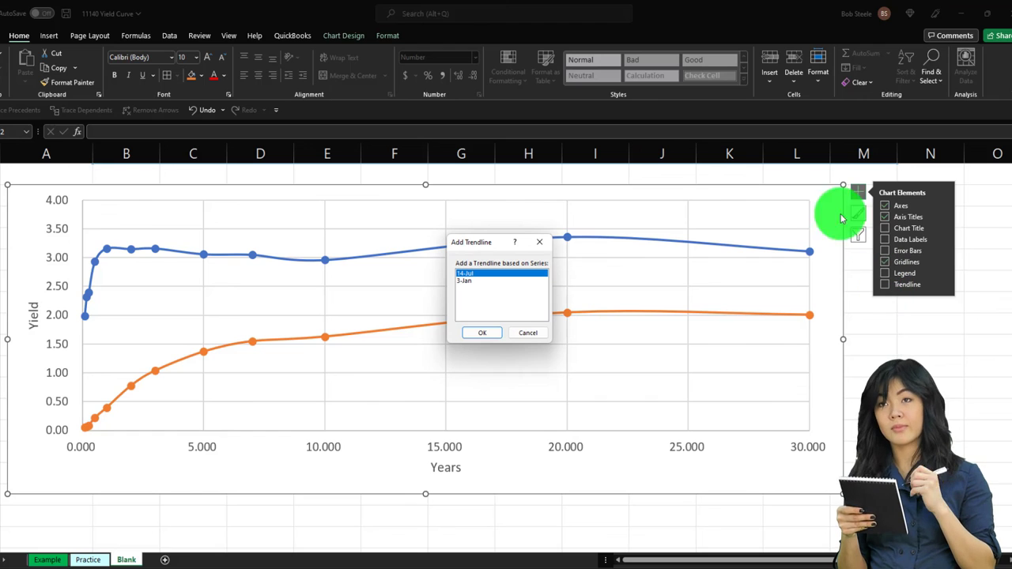
pyautogui.click(542, 245)
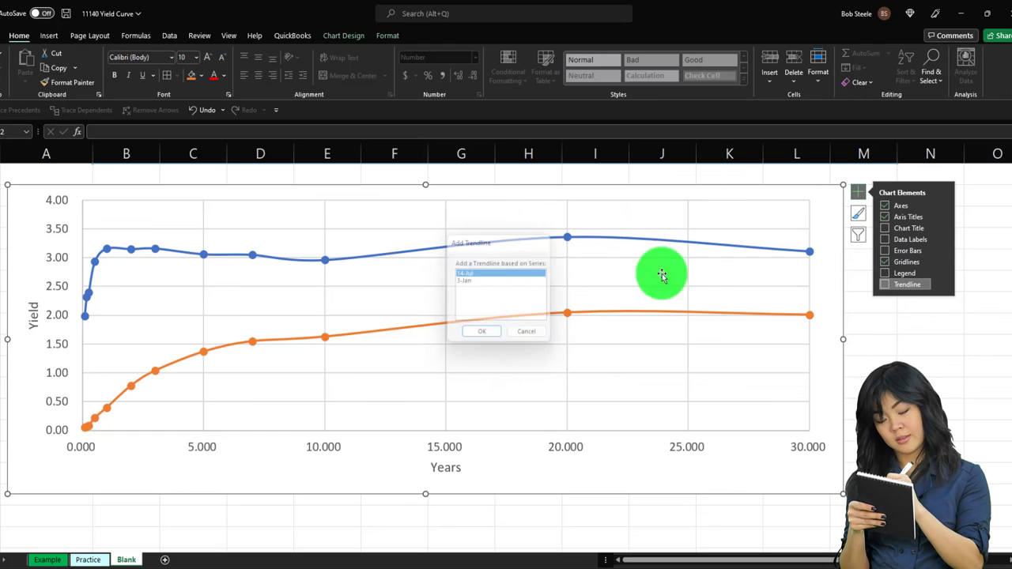
pyautogui.click(884, 273)
pyautogui.click(797, 360)
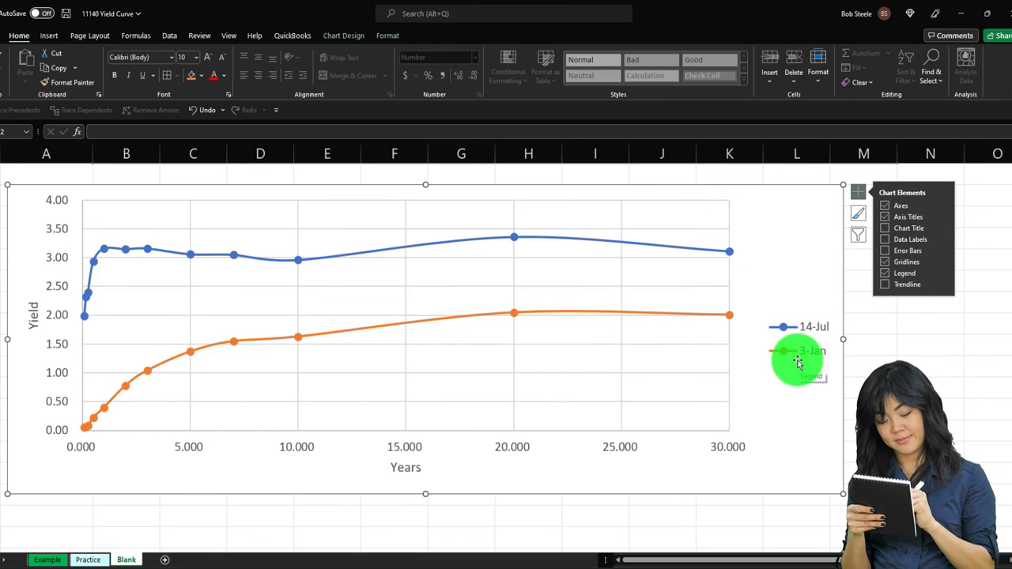
pyautogui.click(902, 364)
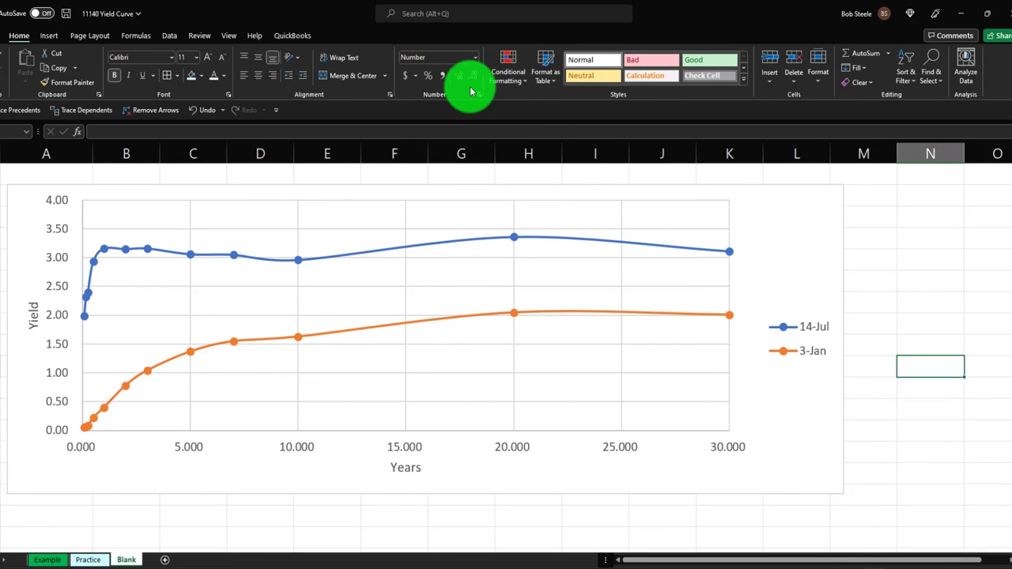
# Step: Apply the second preset chart style, with a legend above the plot and diamond and square markers
pyautogui.click(773, 230)
pyautogui.click(343, 37)
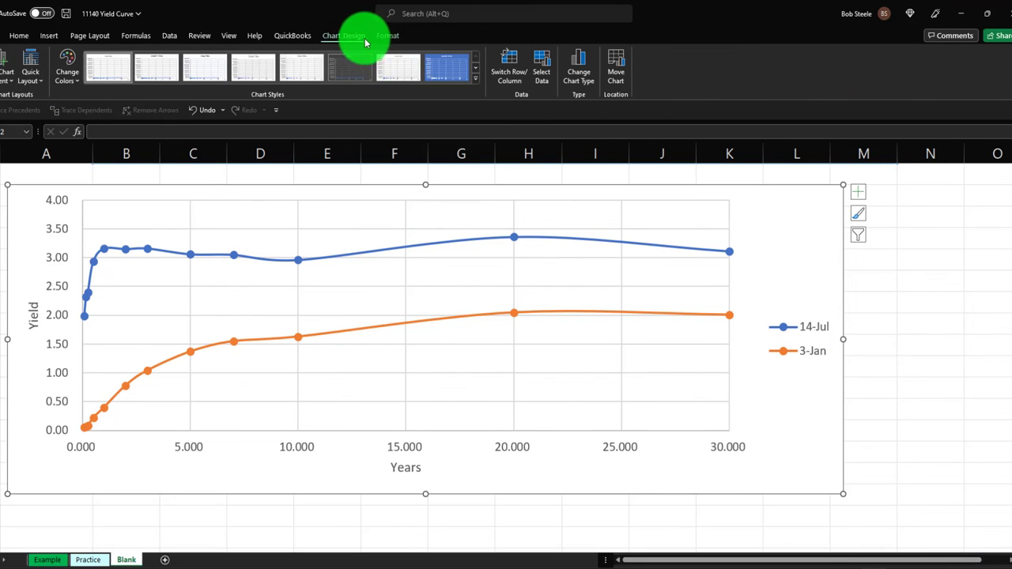
pyautogui.click(475, 77)
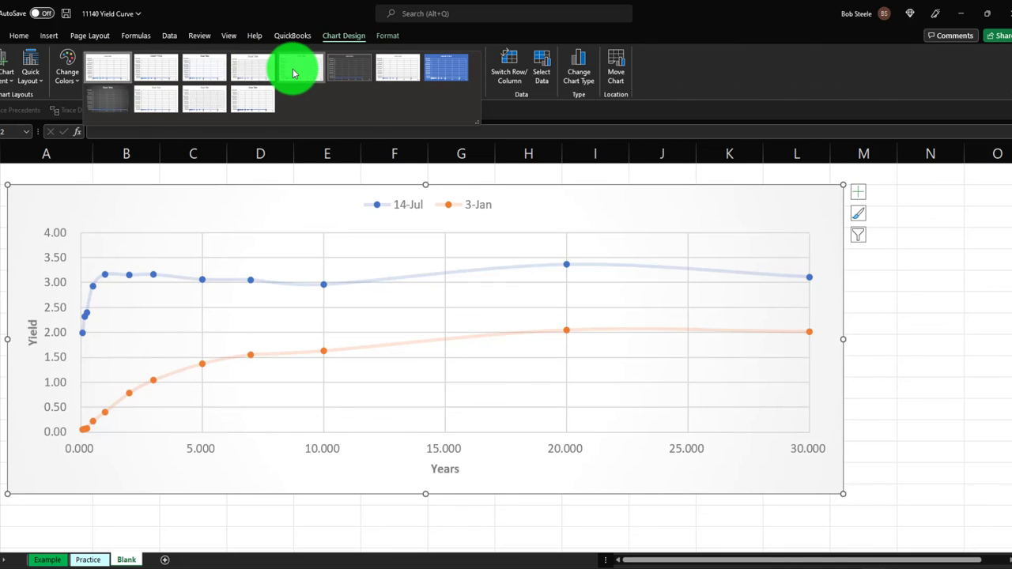
pyautogui.click(155, 67)
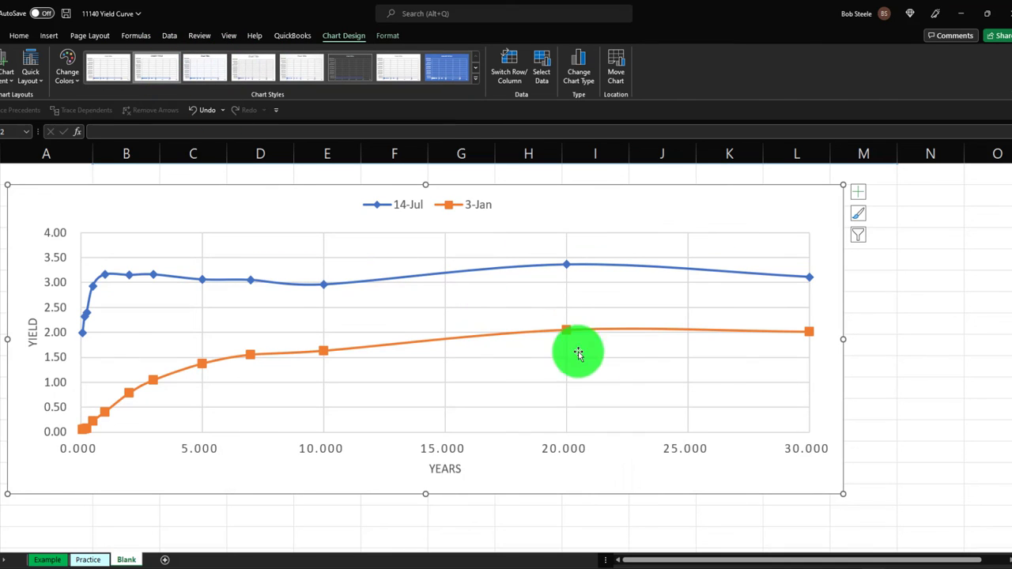
# Step: Enlarge the yield chart so its right edge extends to column N
pyautogui.moveTo(843, 494); pyautogui.dragTo(966, 502)
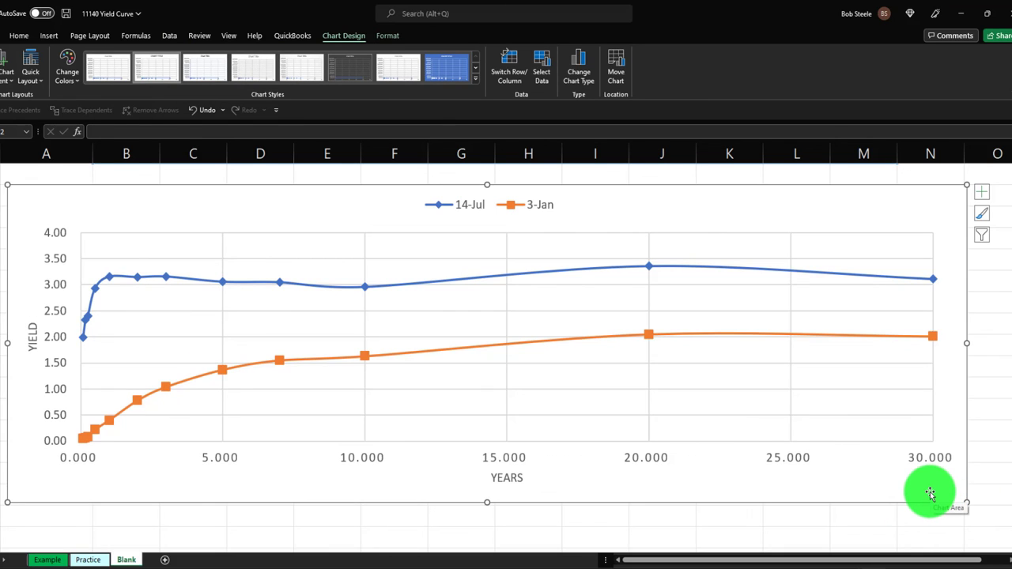
pyautogui.scroll(-2, 660, 475)
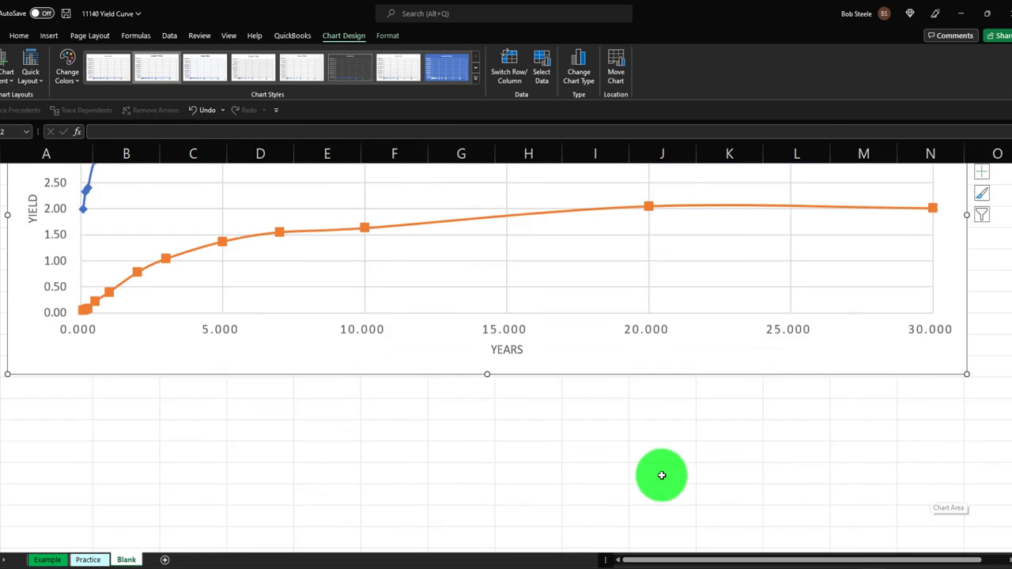
pyautogui.scroll(3, 662, 476)
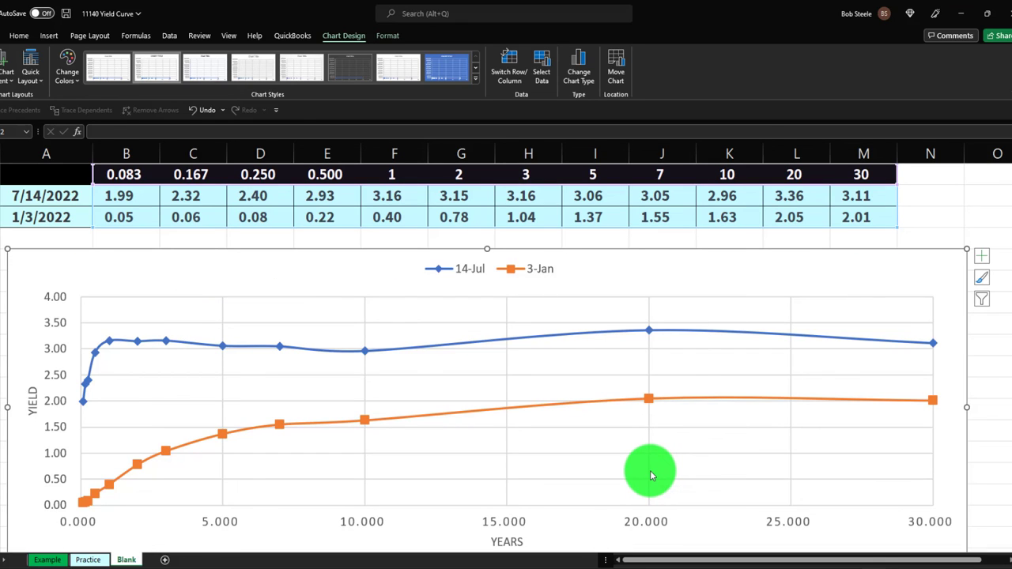